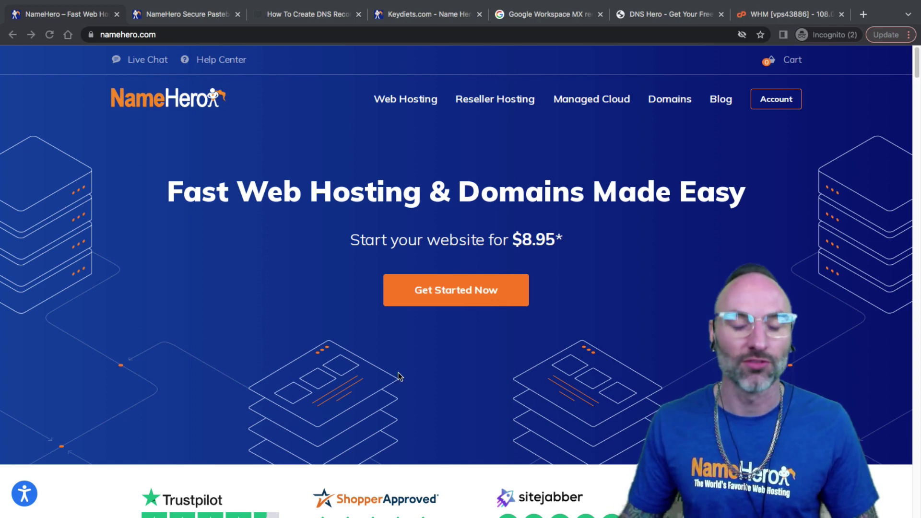
- Look over the review ratings on the NameHero home page, and switch to the Pastebin notes on creating DNS records
{"action": "scroll", "coordinate": [267, 410], "scroll_direction": "down", "scroll_amount": 5}
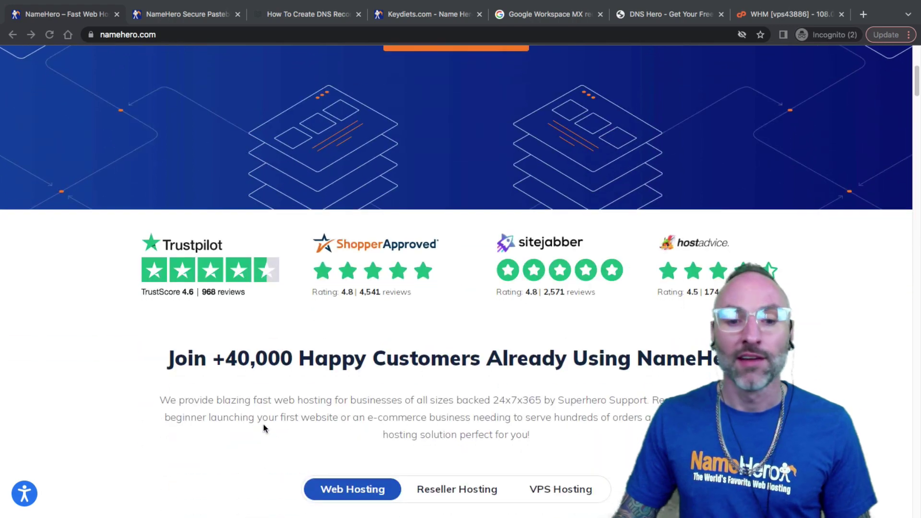
{"action": "scroll", "coordinate": [278, 429], "scroll_direction": "down", "scroll_amount": 1}
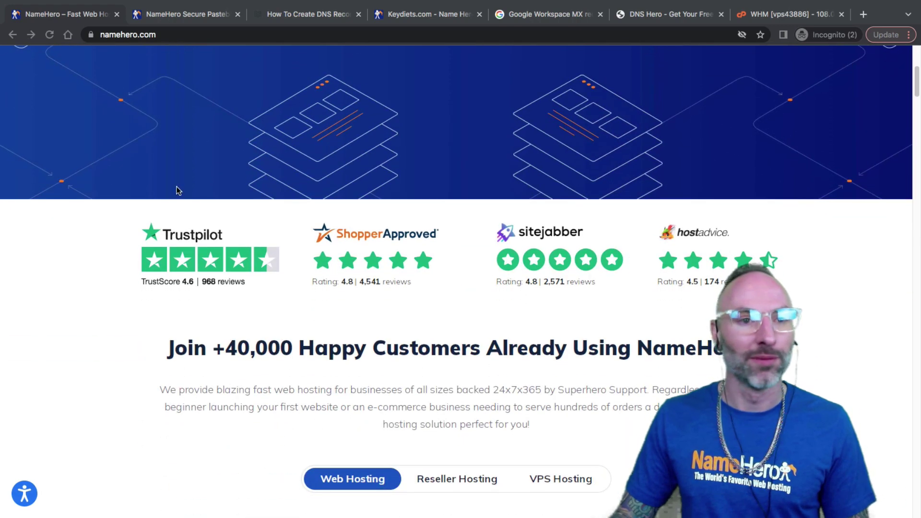
{"action": "left_click", "coordinate": [166, 17]}
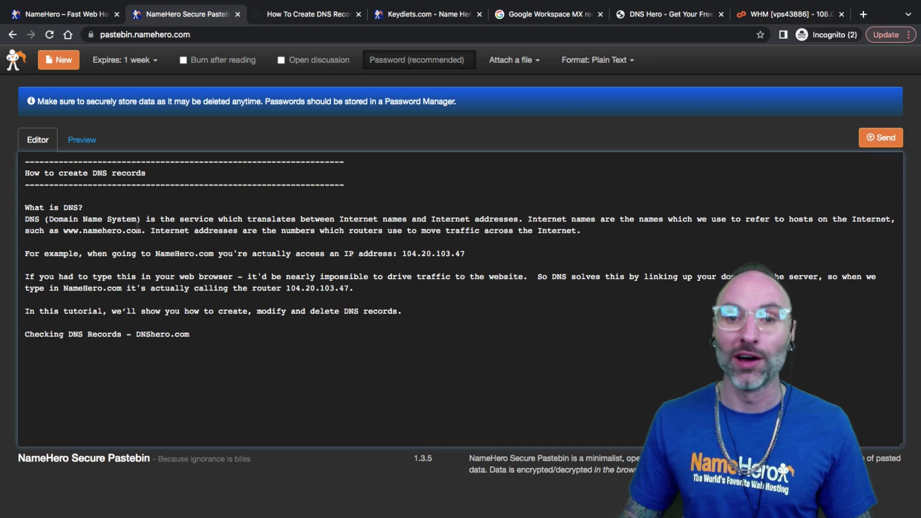
- Read the "What is DNS?" explanation in the notes and highlight the example domain namehero.com
{"action": "left_click", "coordinate": [157, 199]}
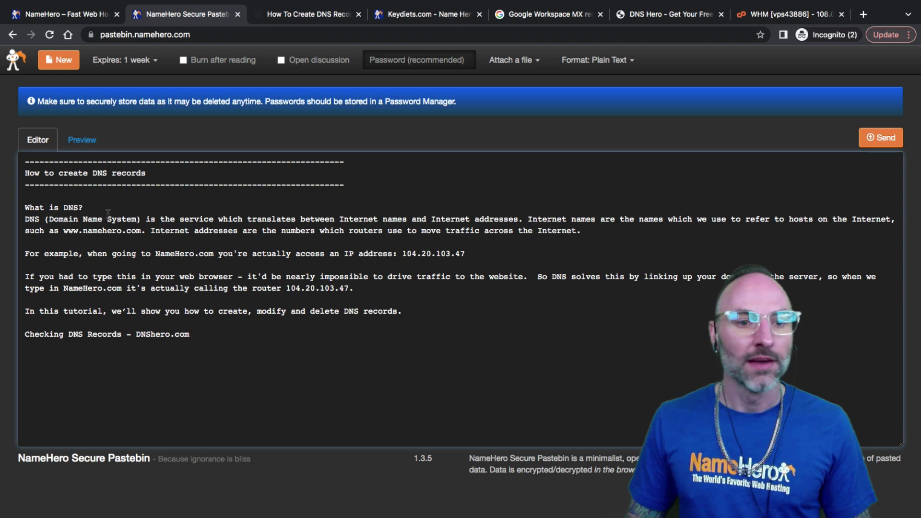
{"action": "left_click_drag", "start_coordinate": [89, 207], "coordinate": [40, 208]}
{"action": "left_click", "coordinate": [167, 210]}
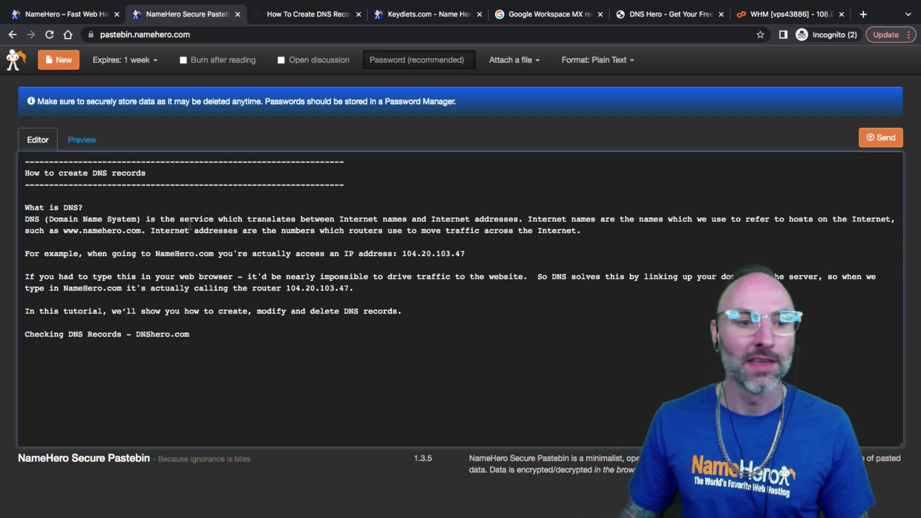
{"action": "left_click_drag", "start_coordinate": [84, 229], "coordinate": [140, 234]}
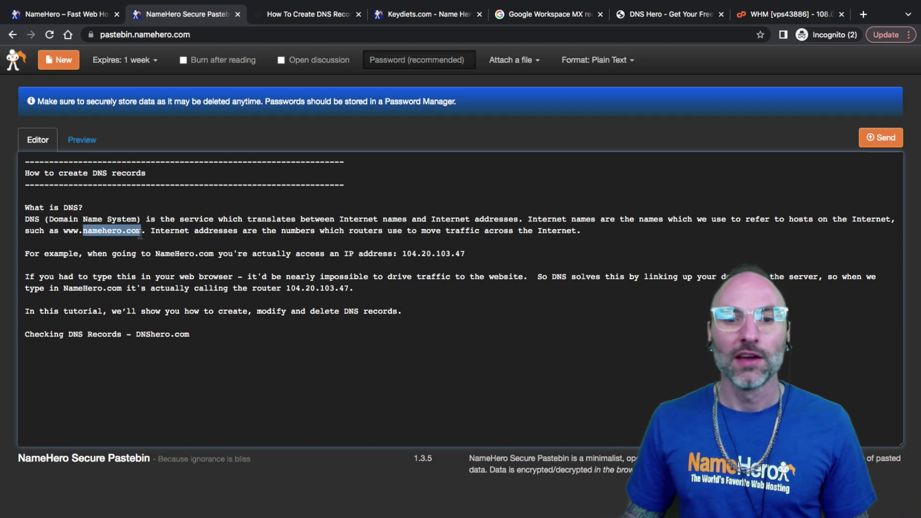
- Highlight the example IP address 104.20.103.47 in the notes while reading how a domain maps to a server
{"action": "left_click_drag", "start_coordinate": [466, 256], "coordinate": [400, 253]}
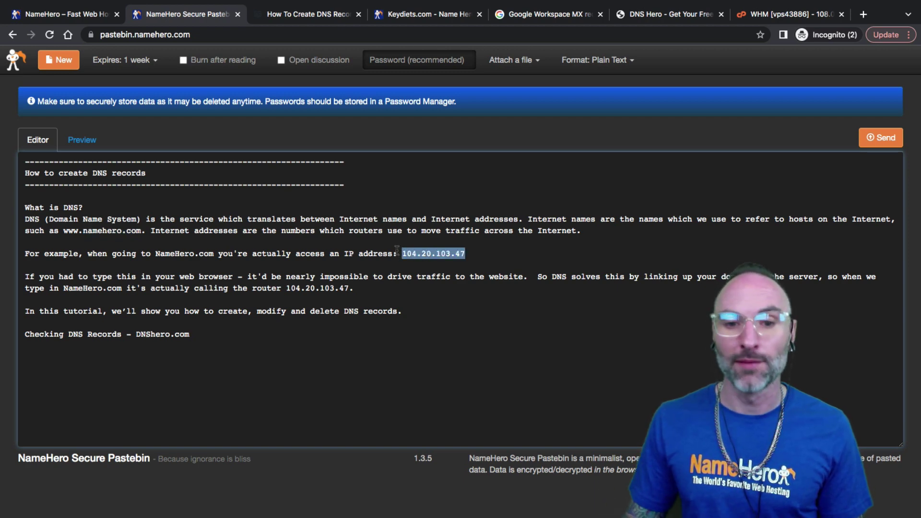
{"action": "left_click", "coordinate": [402, 253]}
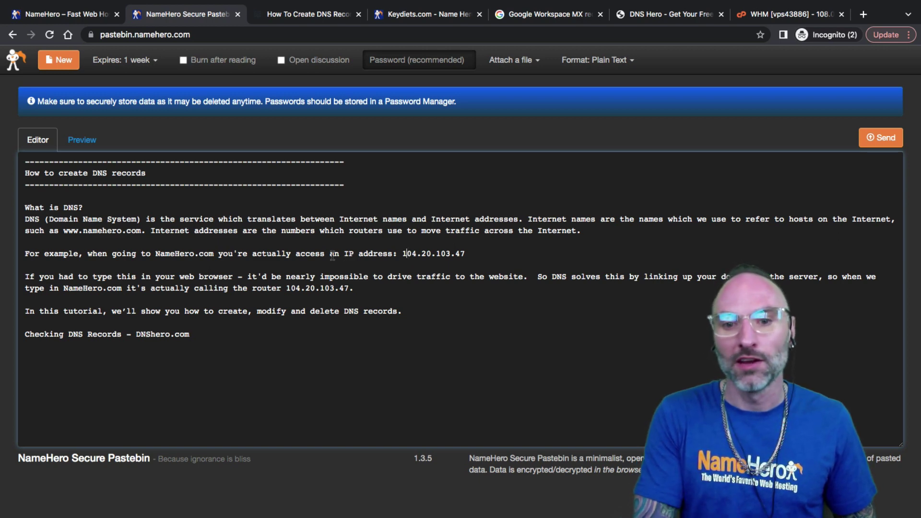
{"action": "left_click_drag", "start_coordinate": [467, 254], "coordinate": [398, 258]}
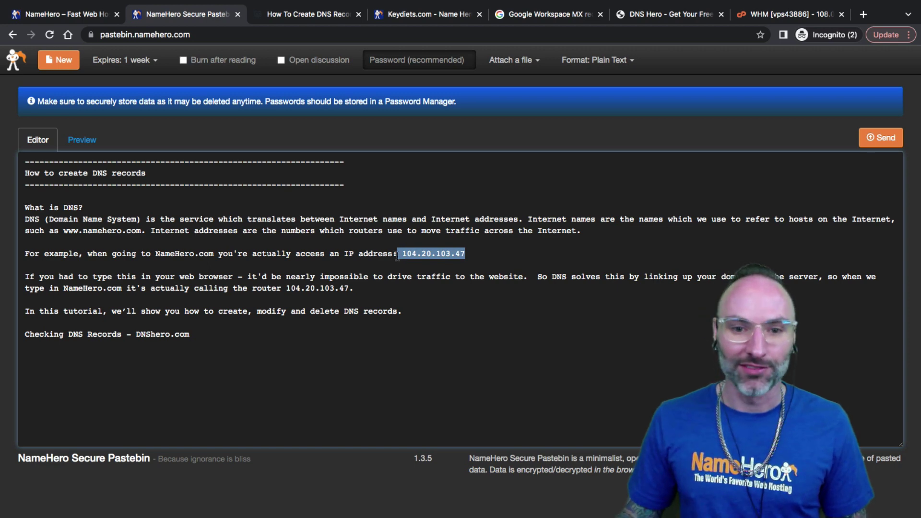
{"action": "left_click_drag", "start_coordinate": [400, 255], "coordinate": [430, 252]}
{"action": "left_click", "coordinate": [471, 263]}
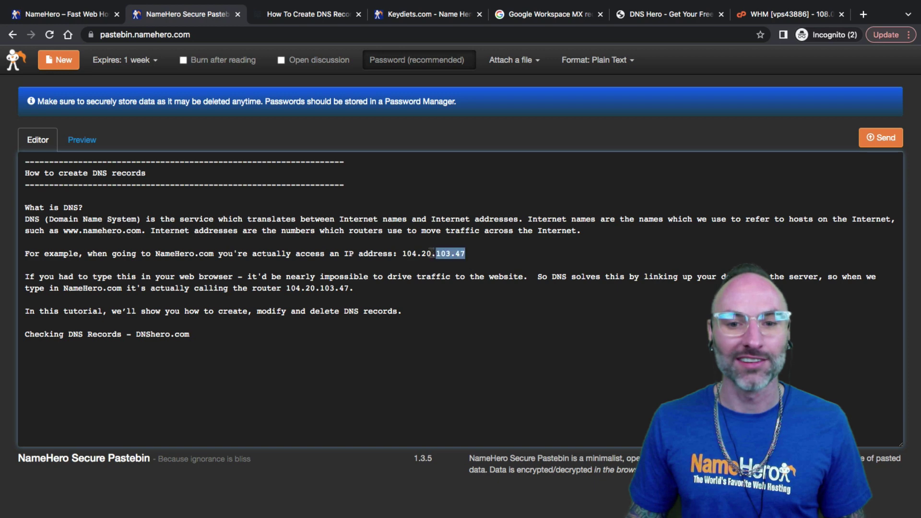
{"action": "left_click", "coordinate": [426, 251]}
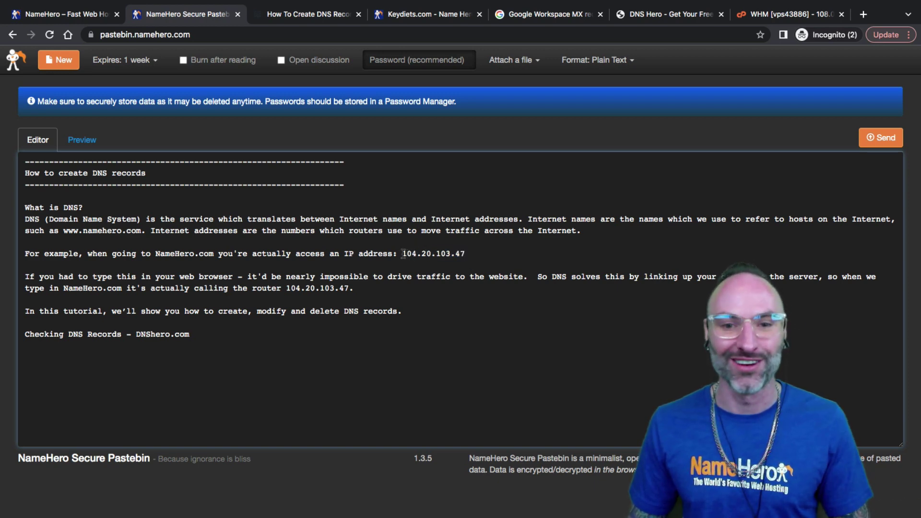
{"action": "mouse_move", "coordinate": [402, 254]}
{"action": "left_mouse_down"}
{"action": "mouse_move", "coordinate": [468, 254]}
{"action": "mouse_move", "coordinate": [404, 254]}
{"action": "left_mouse_up"}
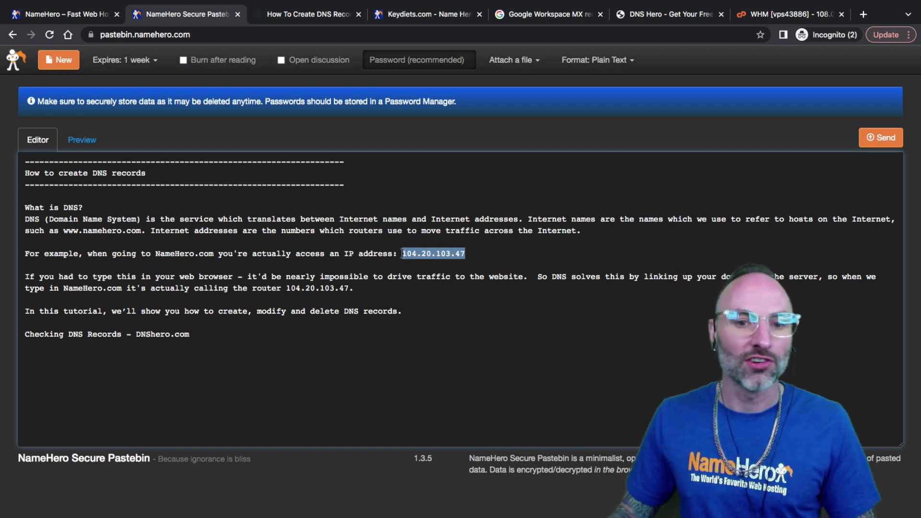
{"action": "left_click", "coordinate": [402, 254]}
{"action": "left_click_drag", "start_coordinate": [403, 254], "coordinate": [465, 253]}
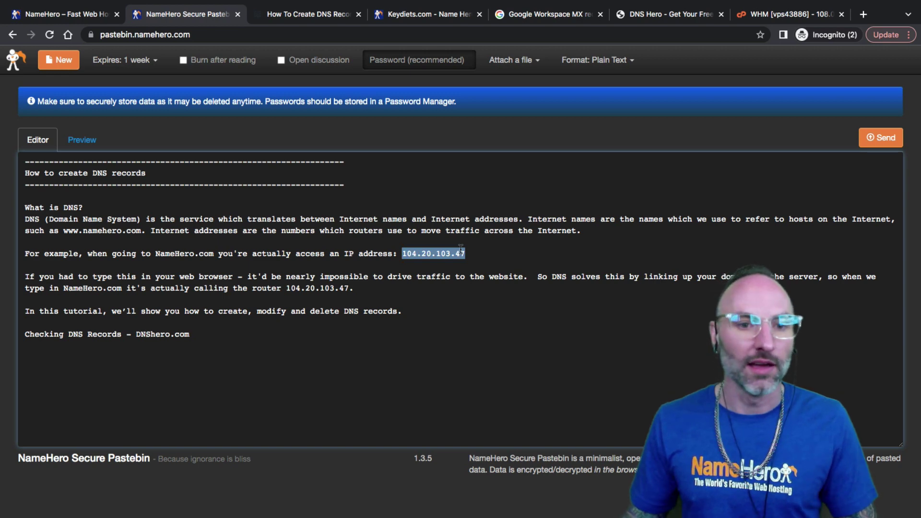
{"action": "left_click", "coordinate": [532, 241]}
{"action": "left_click_drag", "start_coordinate": [498, 253], "coordinate": [403, 252]}
{"action": "left_click", "coordinate": [495, 243]}
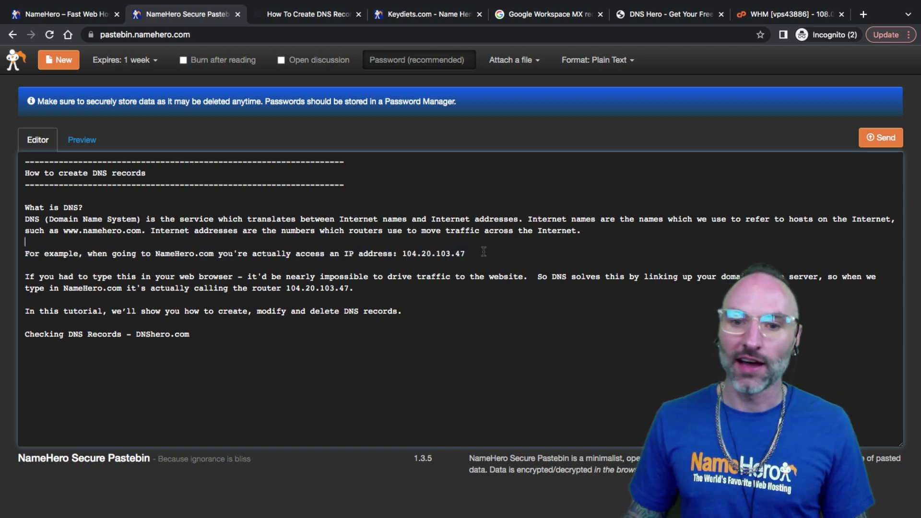
{"action": "left_click_drag", "start_coordinate": [483, 252], "coordinate": [403, 253]}
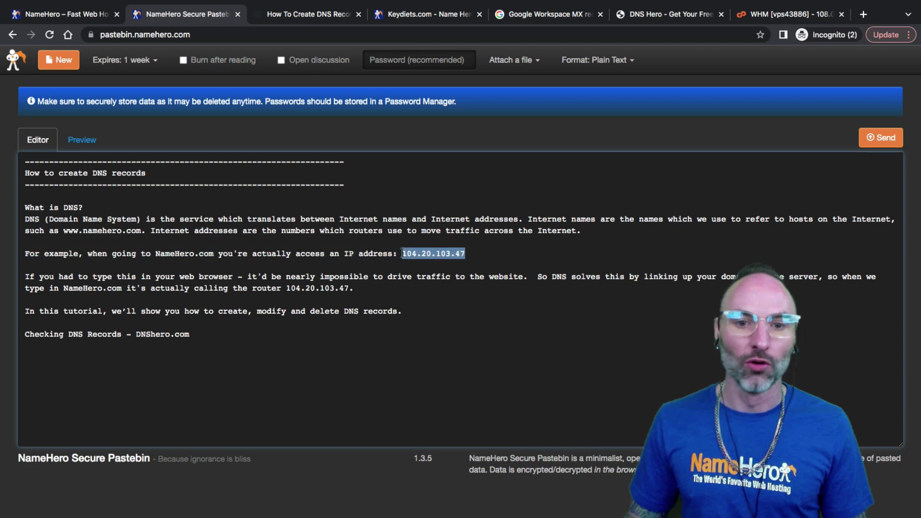
{"action": "left_click", "coordinate": [515, 253]}
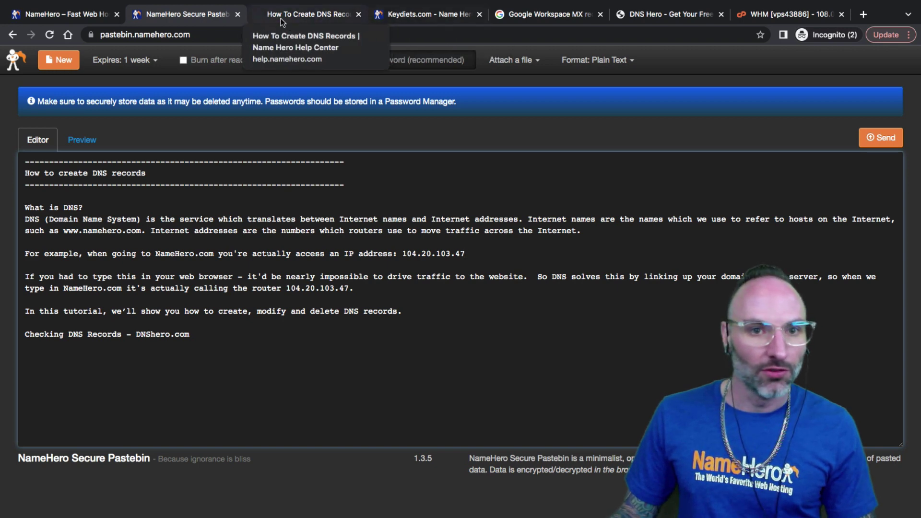
- Go to the Business Cloud product details for keydiets.com and log in to its cPanel
{"action": "left_click", "coordinate": [388, 16]}
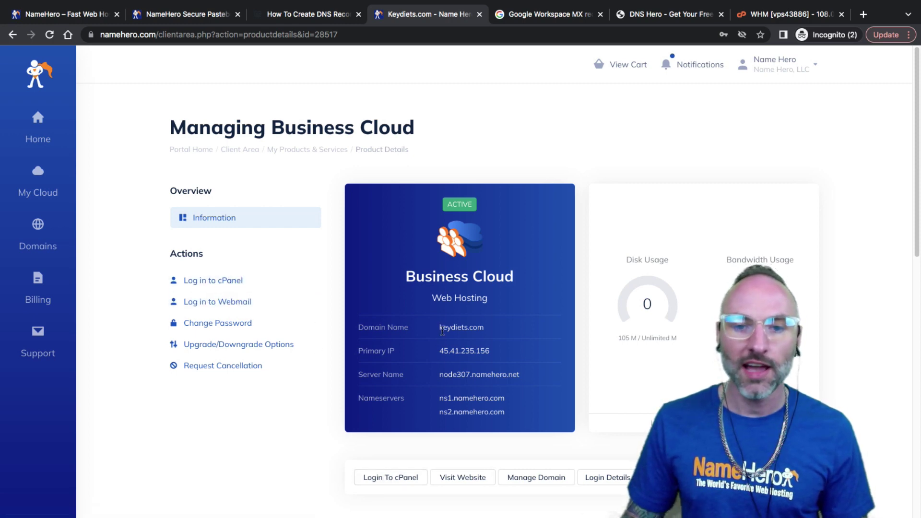
{"action": "left_click_drag", "start_coordinate": [440, 329], "coordinate": [485, 331]}
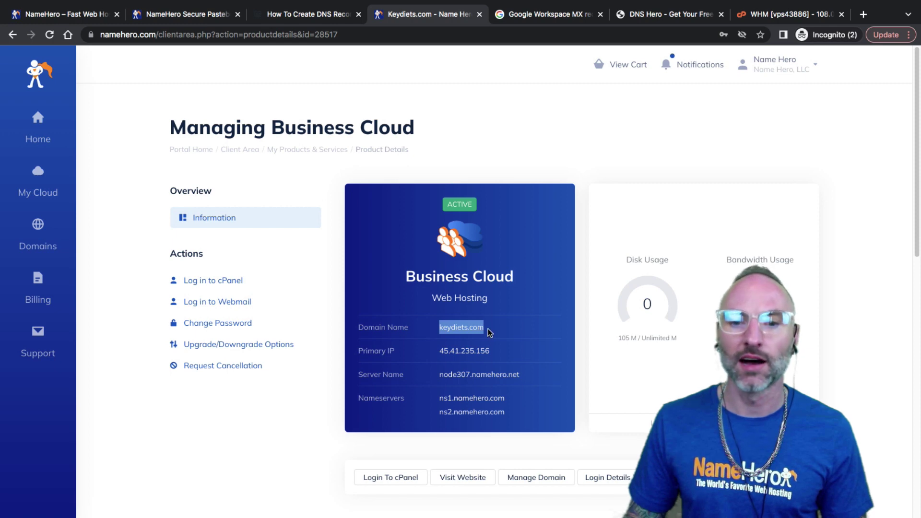
{"action": "left_click", "coordinate": [482, 326]}
{"action": "left_click_drag", "start_coordinate": [447, 328], "coordinate": [447, 325]}
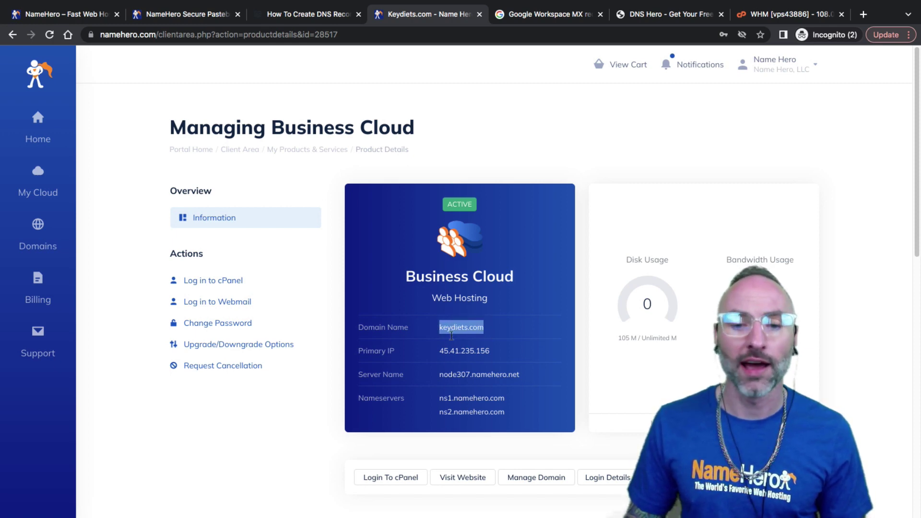
{"action": "left_click", "coordinate": [454, 329]}
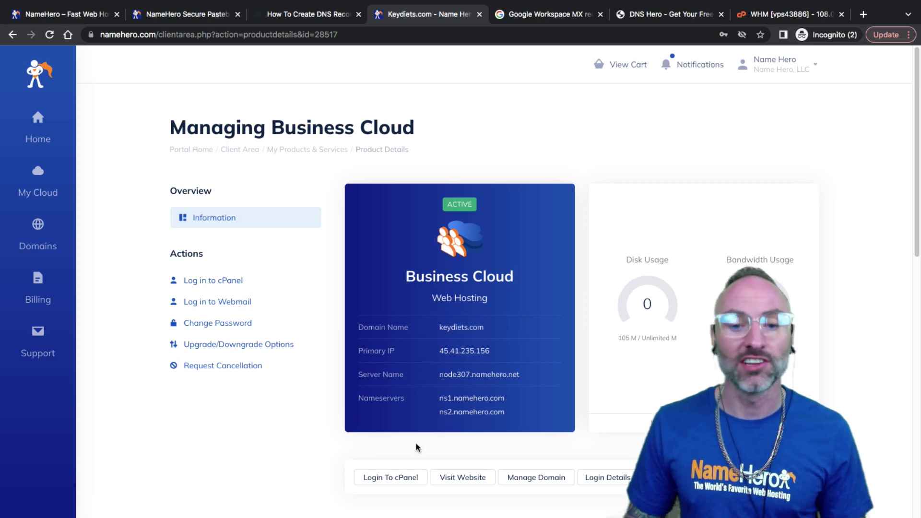
{"action": "left_click", "coordinate": [384, 476]}
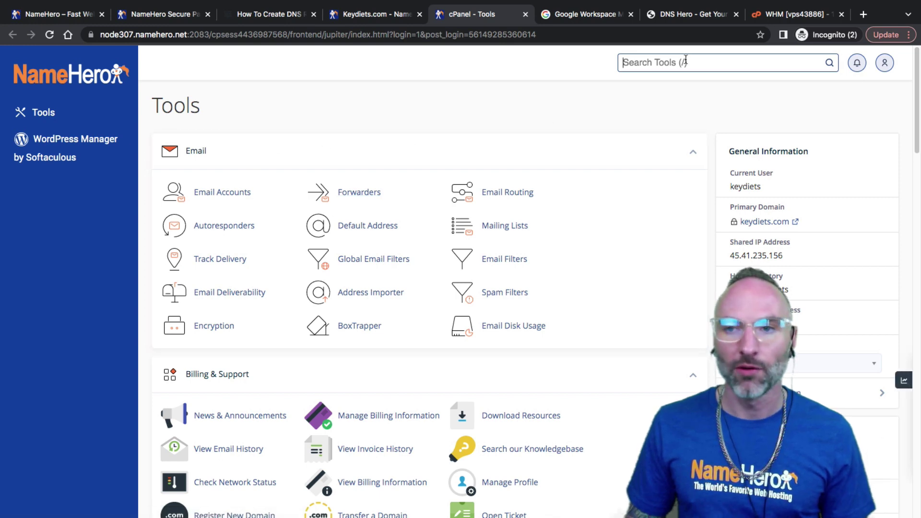
- Search the cPanel tools for "zon" and open the Zone Editor
{"action": "type", "text": "zon"}
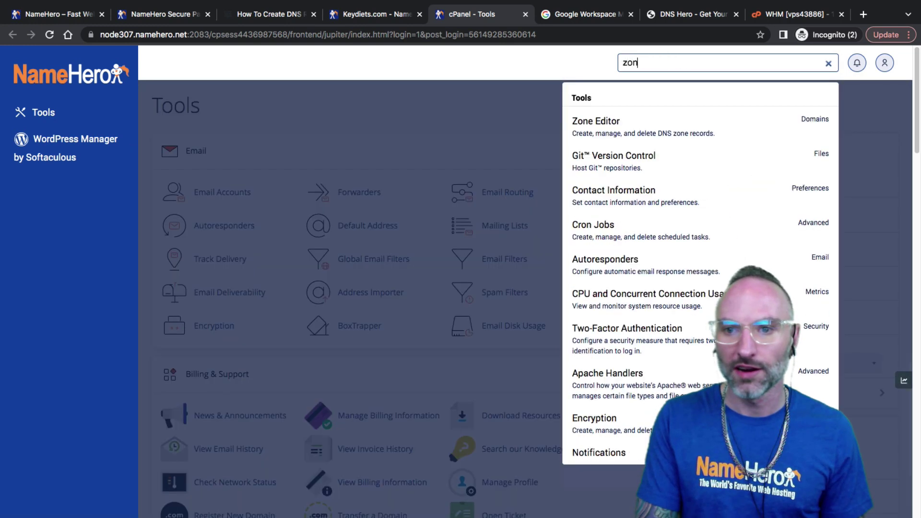
{"action": "left_click_drag", "start_coordinate": [642, 63], "coordinate": [618, 65]}
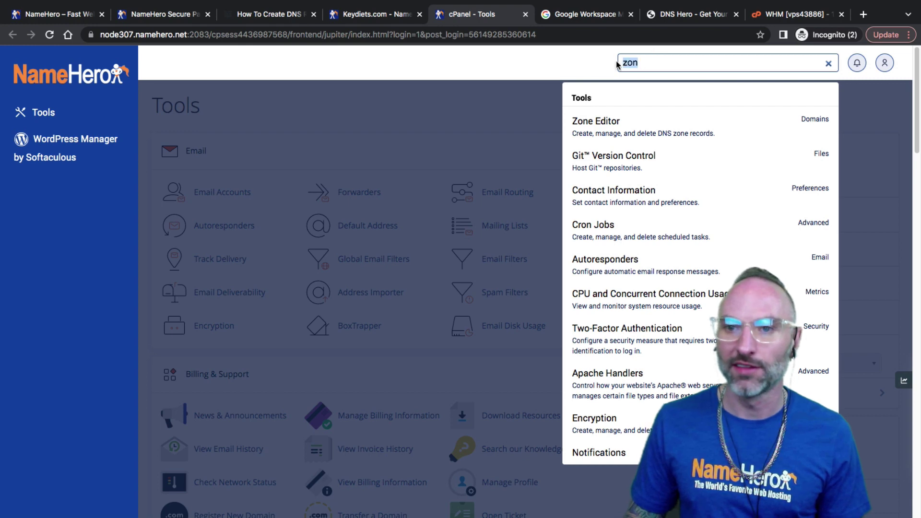
{"action": "left_click", "coordinate": [593, 133]}
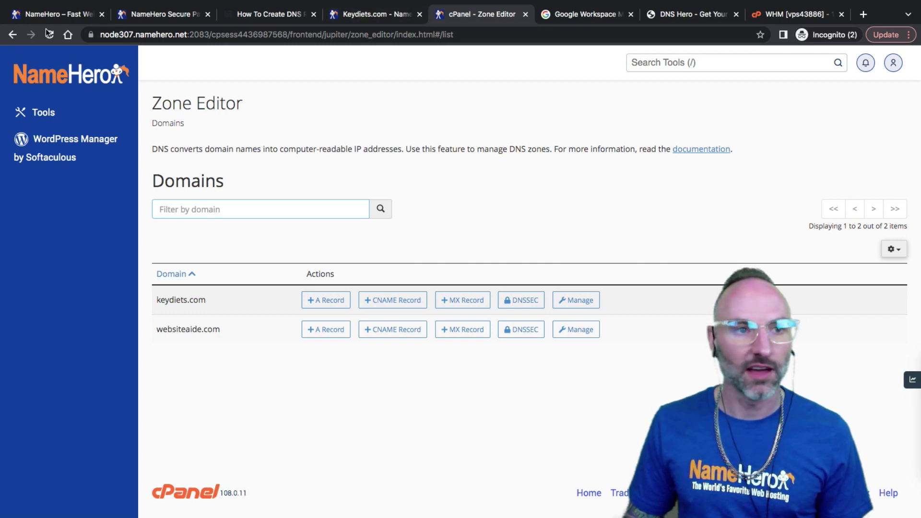
- Check the Business Cloud plan's website allowance on the NameHero pricing page, and return to the Zone Editor
{"action": "left_click", "coordinate": [62, 18]}
{"action": "scroll", "coordinate": [441, 268], "scroll_direction": "down", "scroll_amount": 5}
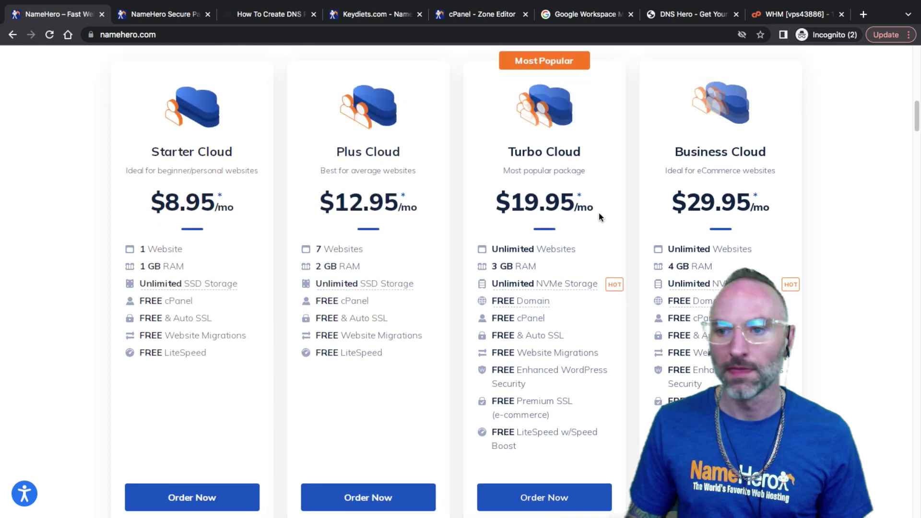
{"action": "left_click_drag", "start_coordinate": [682, 139], "coordinate": [789, 157]}
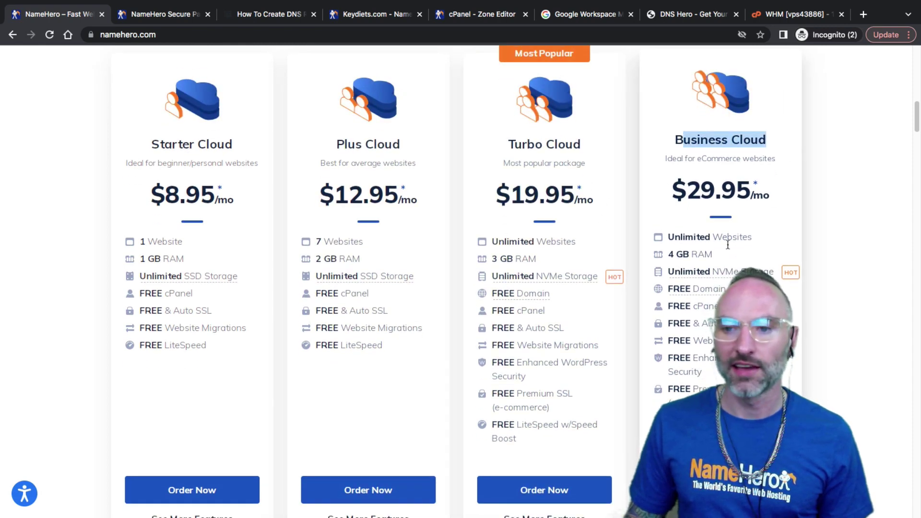
{"action": "mouse_move", "coordinate": [711, 237]}
{"action": "left_mouse_down"}
{"action": "mouse_move", "coordinate": [671, 236]}
{"action": "mouse_move", "coordinate": [728, 238]}
{"action": "left_mouse_up"}
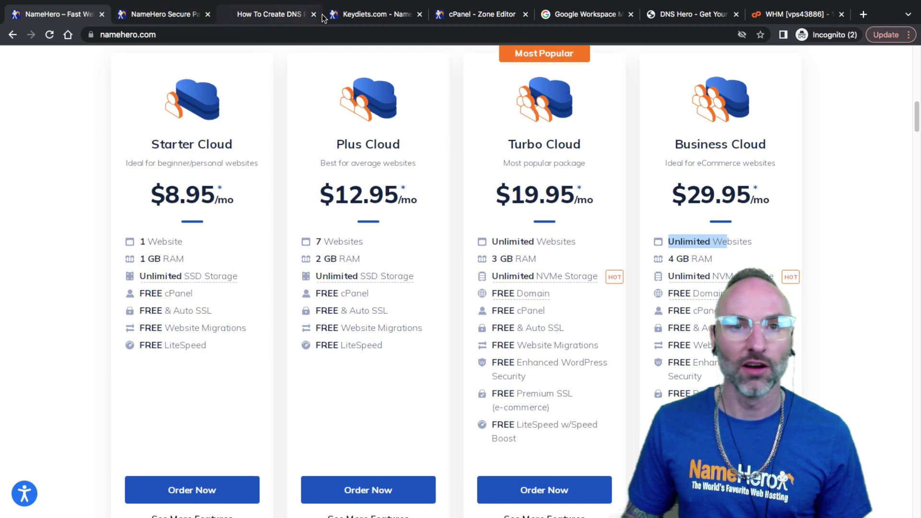
{"action": "left_click", "coordinate": [377, 14]}
{"action": "left_click", "coordinate": [482, 14]}
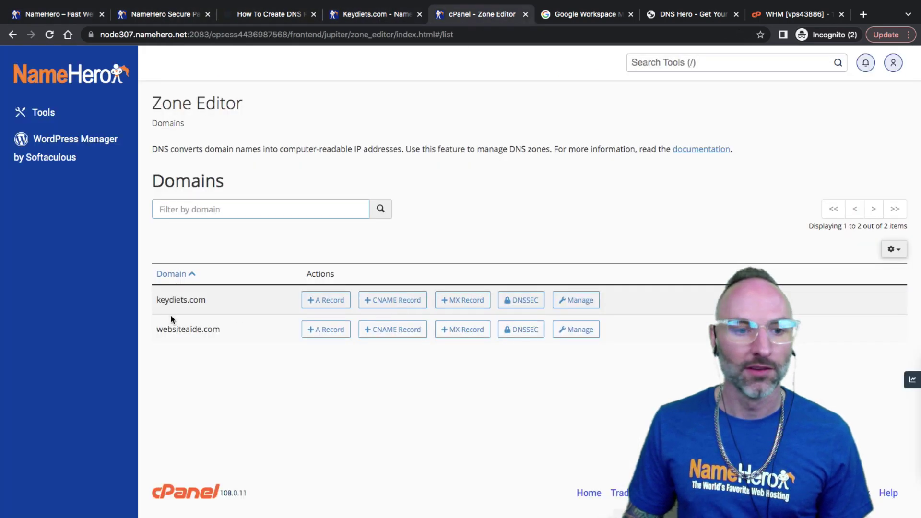
- Open the zone management for keydiets.com and look through its DNS records
{"action": "left_click_drag", "start_coordinate": [154, 330], "coordinate": [149, 300]}
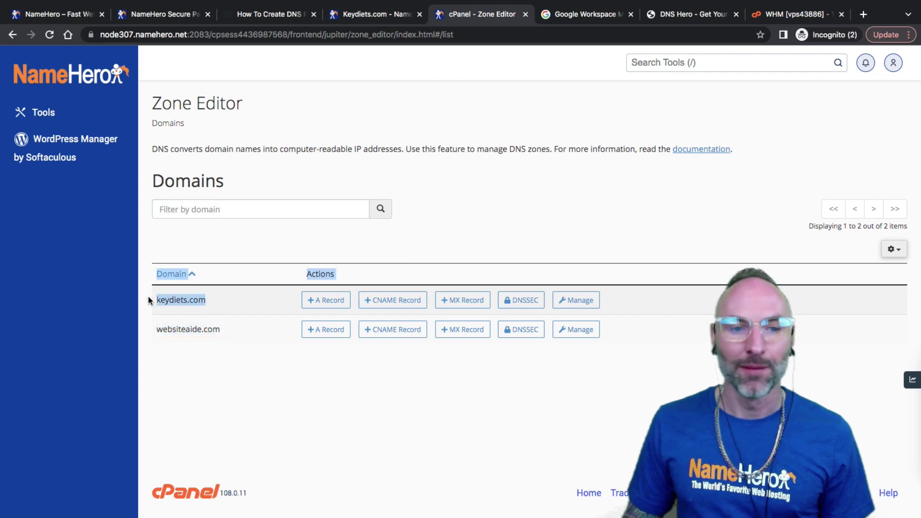
{"action": "left_click", "coordinate": [160, 299]}
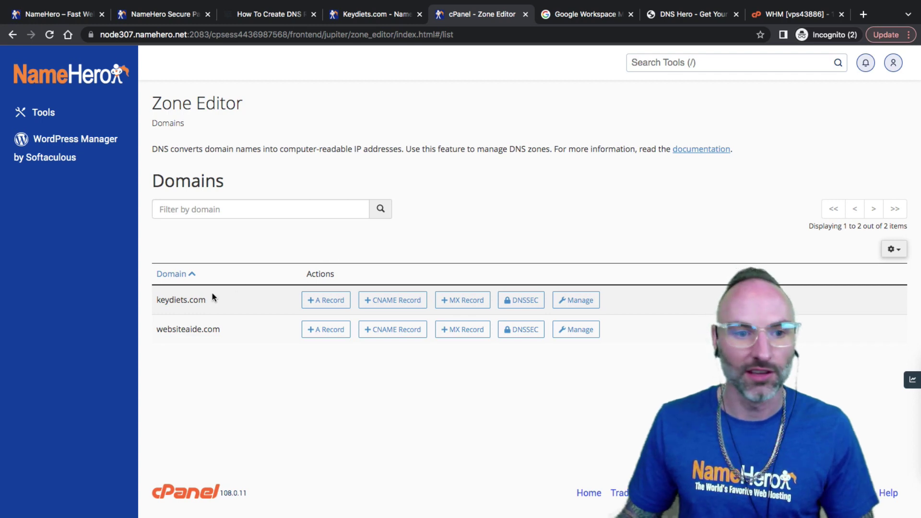
{"action": "mouse_move", "coordinate": [157, 300]}
{"action": "left_mouse_down"}
{"action": "mouse_move", "coordinate": [199, 305]}
{"action": "mouse_move", "coordinate": [158, 297]}
{"action": "left_mouse_up"}
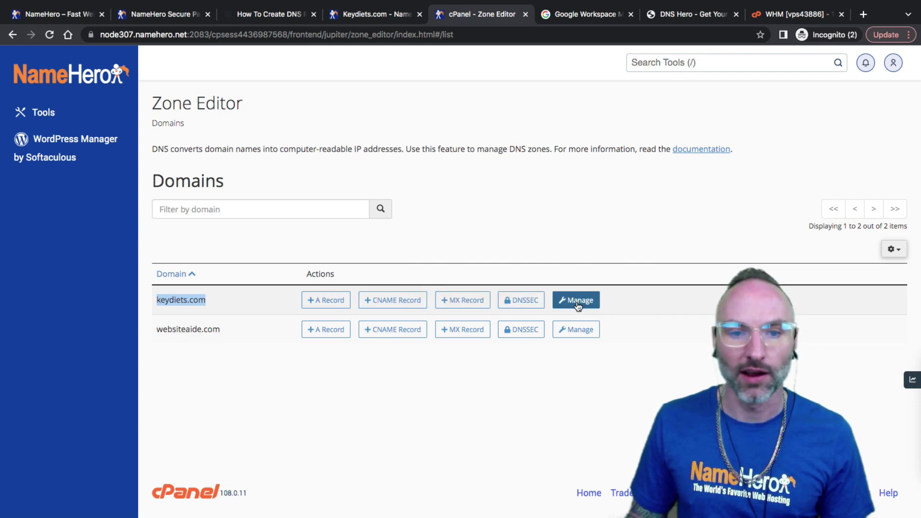
{"action": "left_click", "coordinate": [557, 253]}
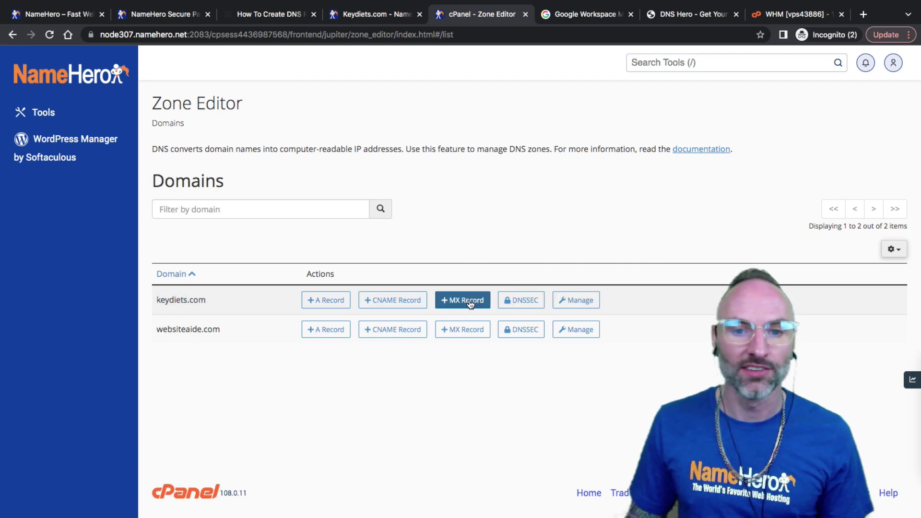
{"action": "left_click", "coordinate": [577, 300]}
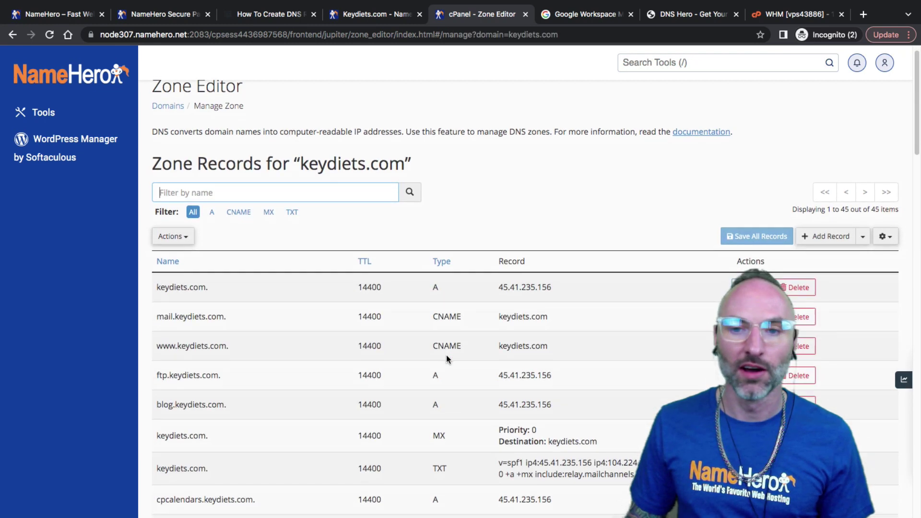
{"action": "scroll", "coordinate": [446, 357], "scroll_direction": "down", "scroll_amount": 1}
{"action": "scroll", "coordinate": [425, 321], "scroll_direction": "down", "scroll_amount": 5}
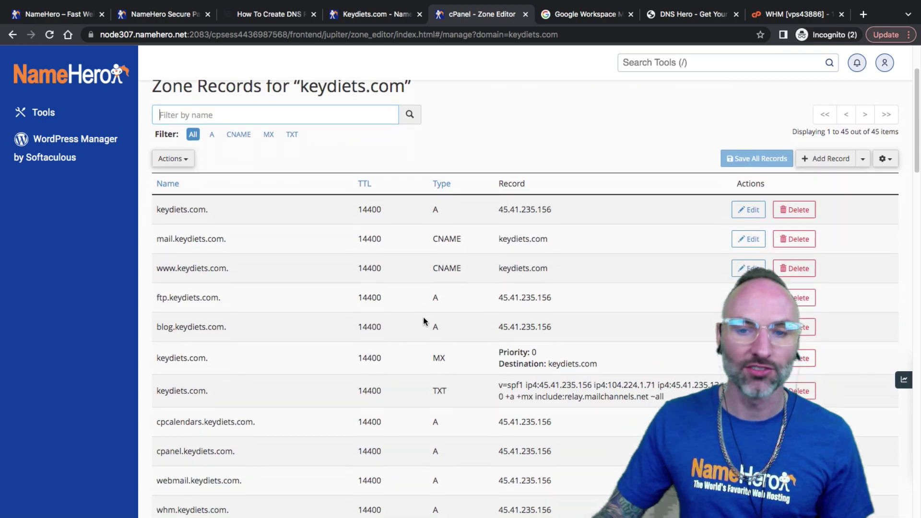
{"action": "scroll", "coordinate": [419, 324], "scroll_direction": "down", "scroll_amount": 14}
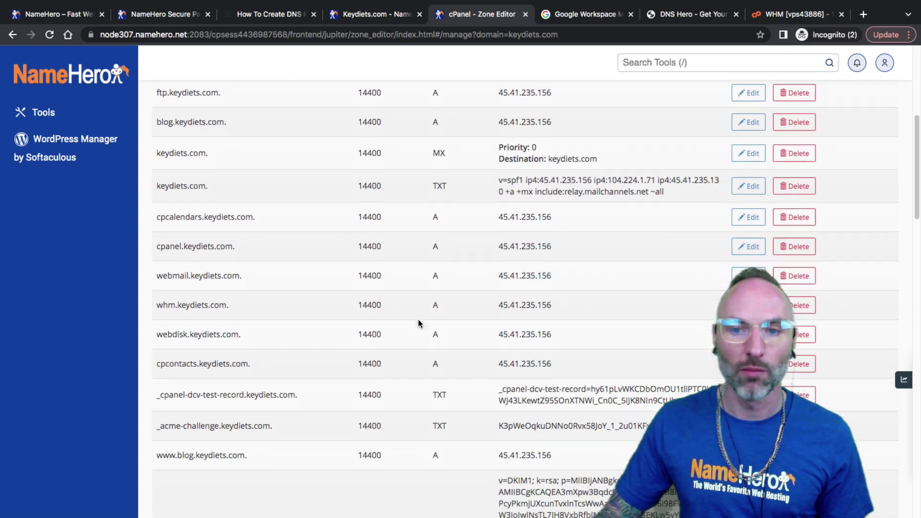
- Examine the IP address in the main keydiets.com A record at the beginning of the zone records
{"action": "scroll", "coordinate": [416, 325], "scroll_direction": "up", "scroll_amount": 20}
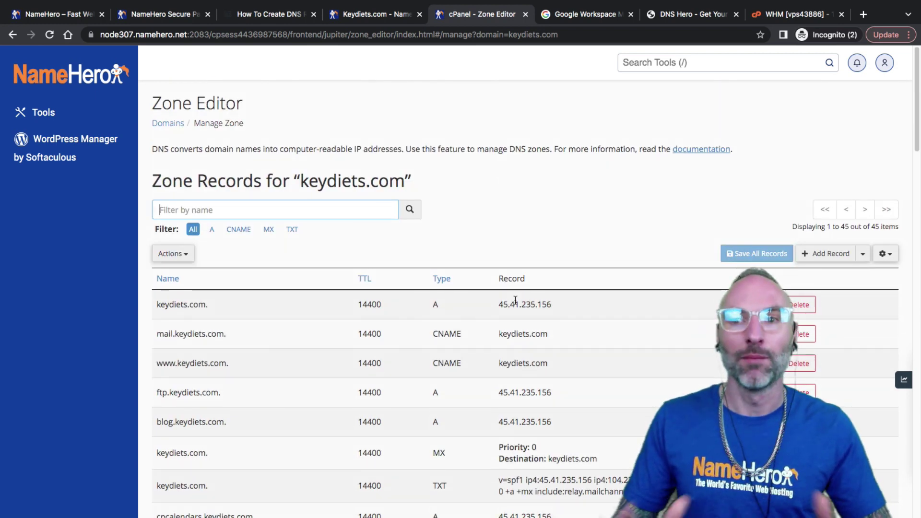
{"action": "double_click", "coordinate": [517, 304]}
{"action": "left_click", "coordinate": [545, 303]}
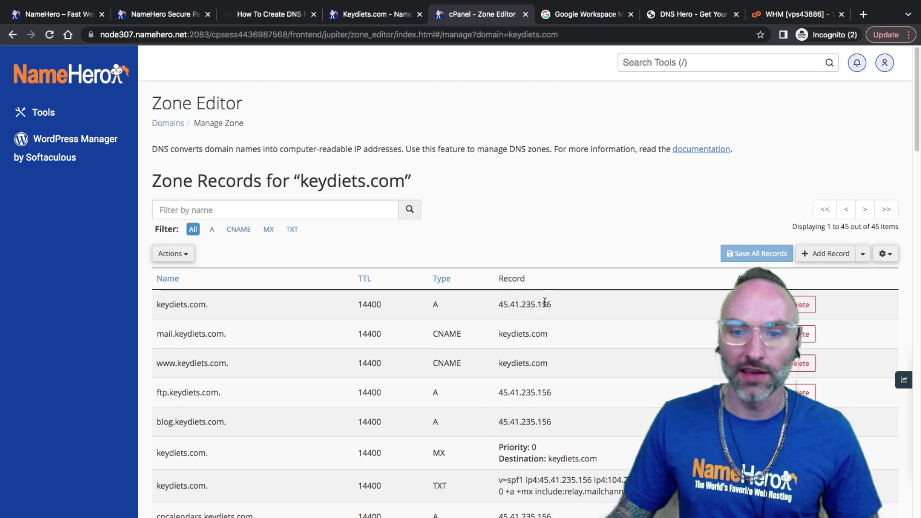
{"action": "left_click_drag", "start_coordinate": [557, 312], "coordinate": [501, 304]}
{"action": "left_click", "coordinate": [370, 345]}
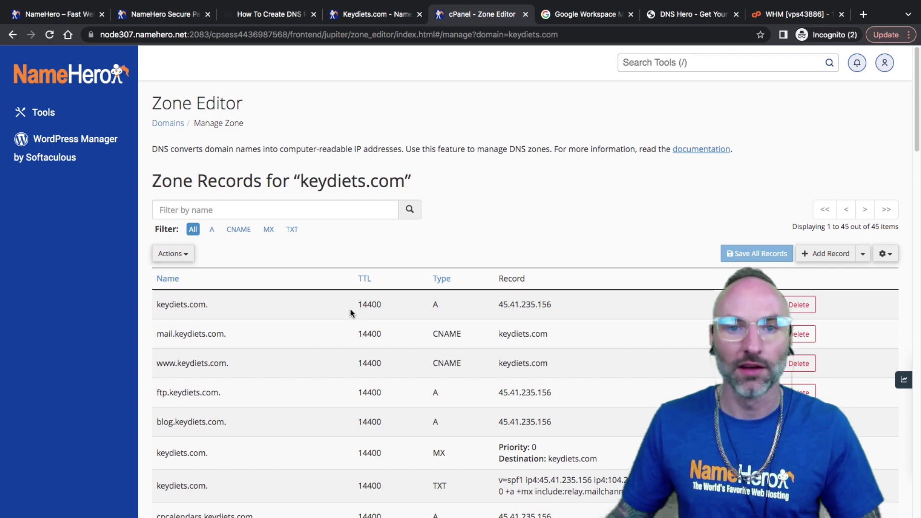
- Go back to the Business Cloud product details and examine the domain name, primary IP and nameservers for keydiets.com
{"action": "left_click", "coordinate": [372, 15]}
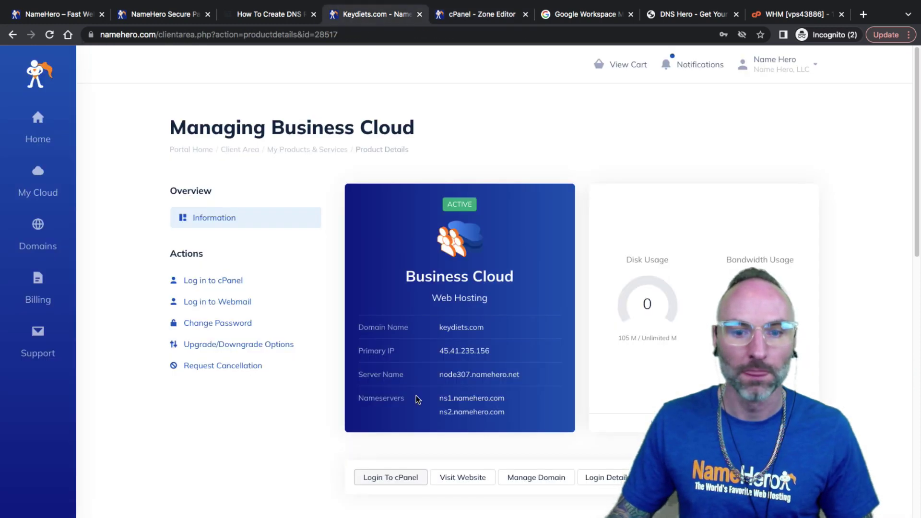
{"action": "left_click_drag", "start_coordinate": [363, 400], "coordinate": [409, 399]}
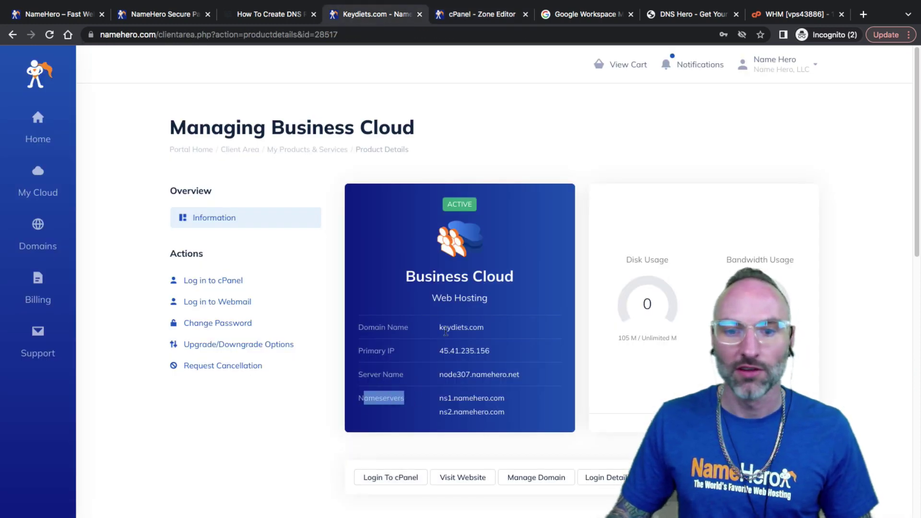
{"action": "left_click_drag", "start_coordinate": [442, 327], "coordinate": [485, 331]}
{"action": "mouse_move", "coordinate": [438, 399]}
{"action": "left_mouse_down"}
{"action": "mouse_move", "coordinate": [492, 398]}
{"action": "mouse_move", "coordinate": [503, 412]}
{"action": "mouse_move", "coordinate": [443, 410]}
{"action": "left_mouse_up"}
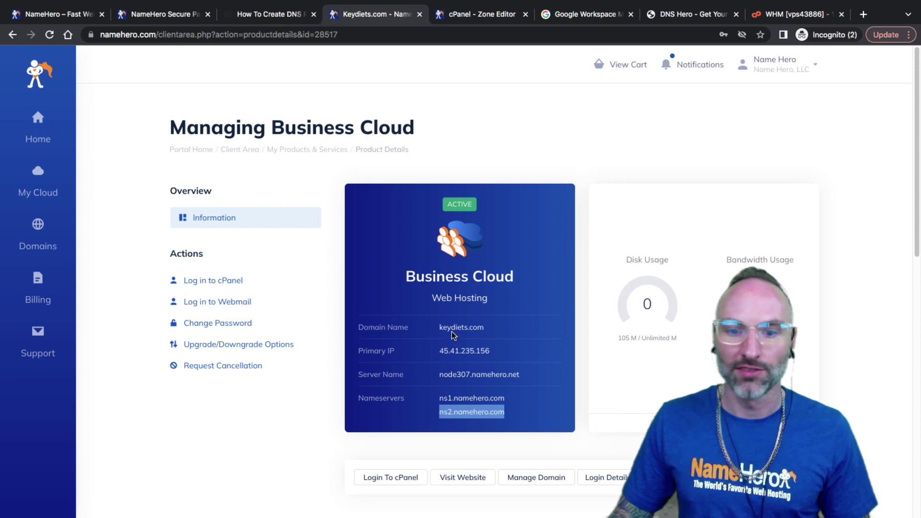
{"action": "left_click_drag", "start_coordinate": [439, 328], "coordinate": [434, 354]}
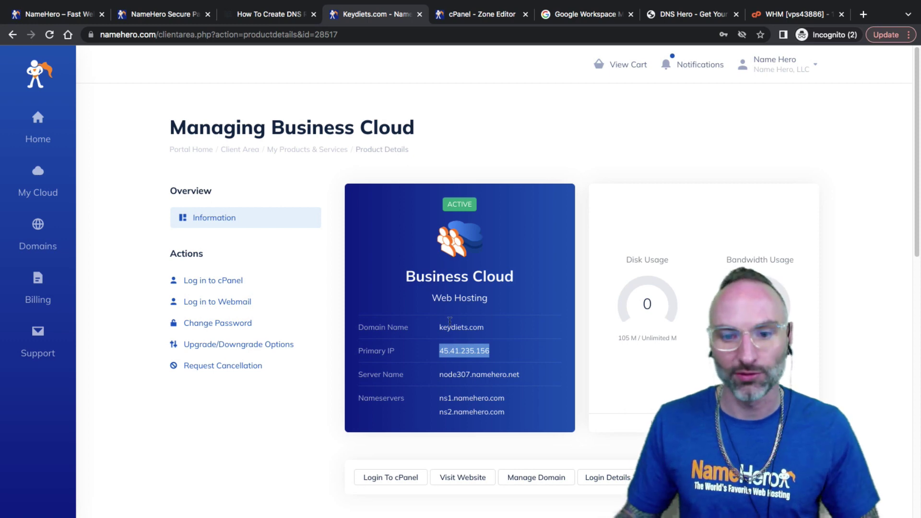
{"action": "mouse_move", "coordinate": [435, 399]}
{"action": "left_mouse_down"}
{"action": "mouse_move", "coordinate": [505, 400]}
{"action": "mouse_move", "coordinate": [465, 413]}
{"action": "mouse_move", "coordinate": [437, 398]}
{"action": "mouse_move", "coordinate": [503, 400]}
{"action": "mouse_move", "coordinate": [506, 414]}
{"action": "mouse_move", "coordinate": [444, 408]}
{"action": "left_mouse_up"}
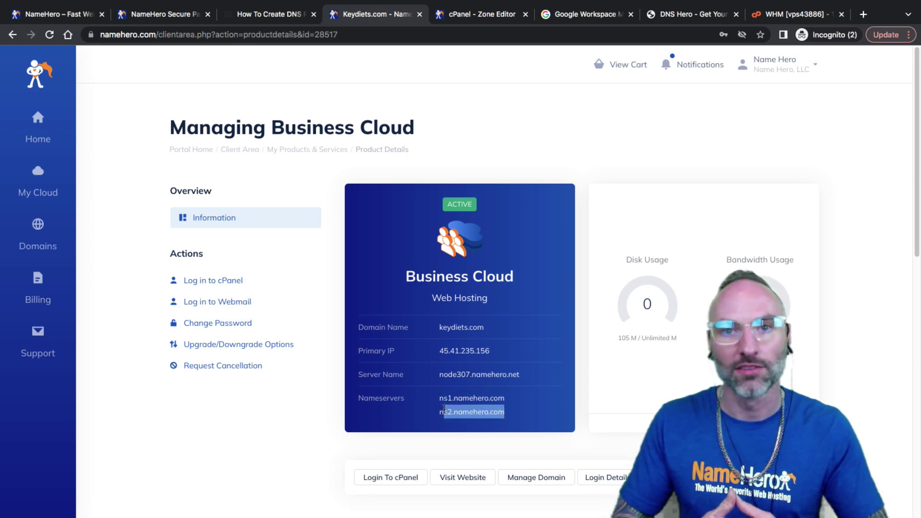
{"action": "left_click_drag", "start_coordinate": [485, 326], "coordinate": [441, 328]}
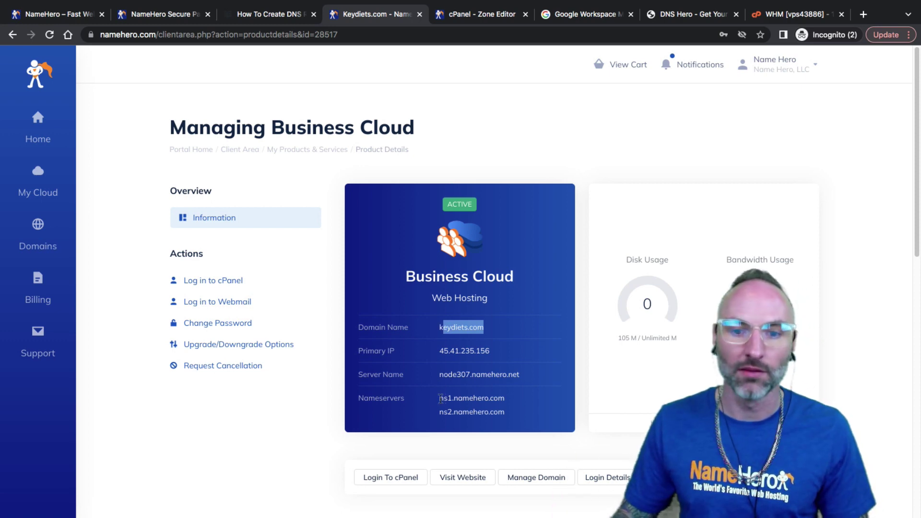
{"action": "mouse_move", "coordinate": [440, 398]}
{"action": "left_mouse_down"}
{"action": "mouse_move", "coordinate": [499, 398]}
{"action": "mouse_move", "coordinate": [432, 414]}
{"action": "left_mouse_up"}
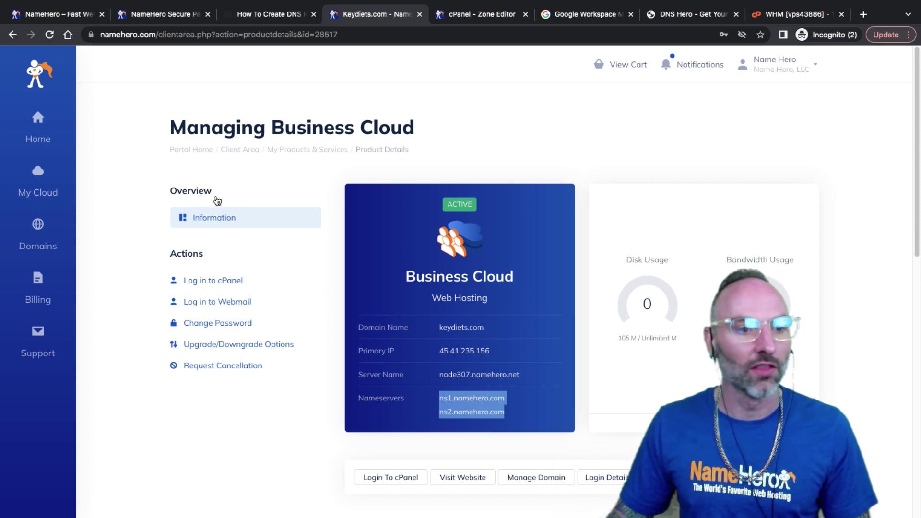
- Open keydiets.com from My Domains in a new tab and show its nameserver settings with custom nameservers selected
{"action": "mouse_move", "coordinate": [24, 243]}
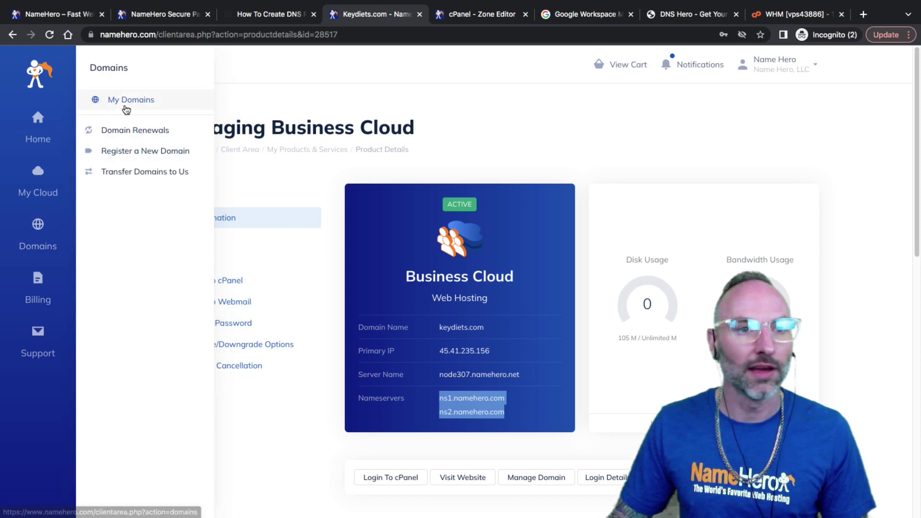
{"action": "middle_click", "coordinate": [123, 125]}
{"action": "left_click", "coordinate": [410, 19]}
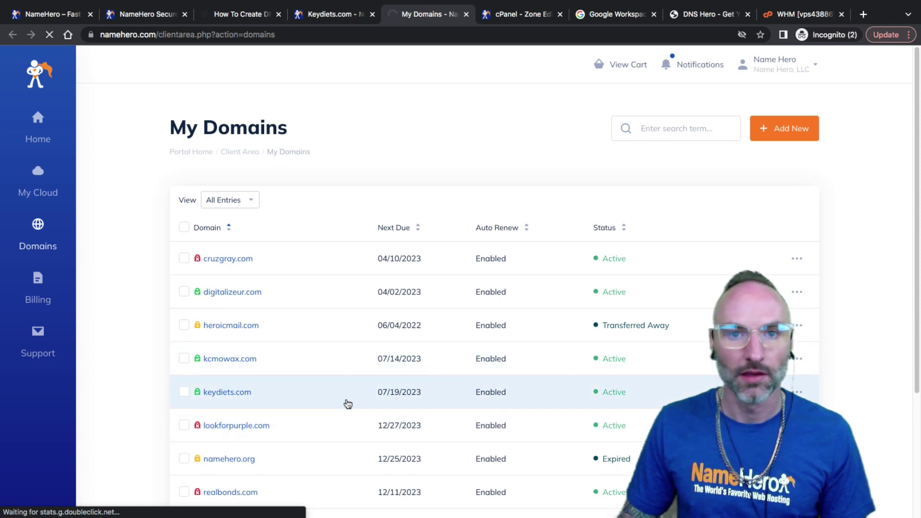
{"action": "left_click", "coordinate": [327, 385]}
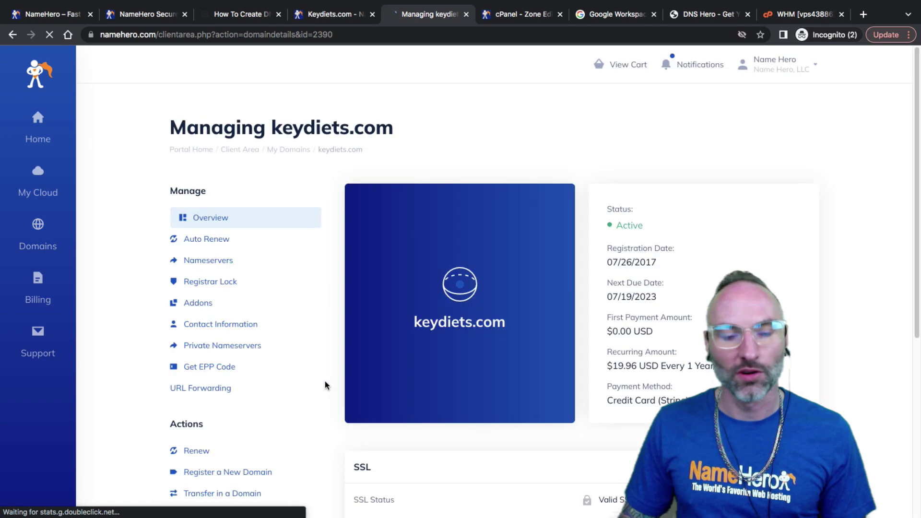
{"action": "left_click", "coordinate": [235, 267]}
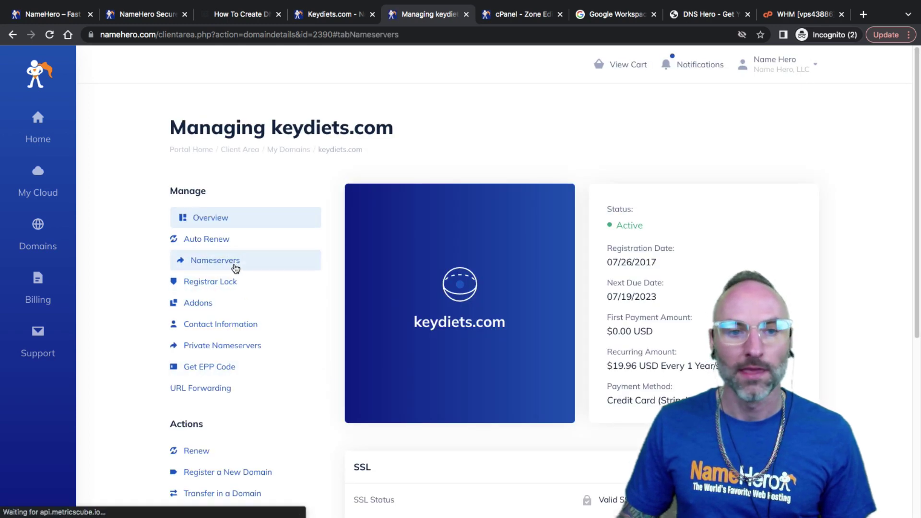
{"action": "left_click", "coordinate": [360, 286]}
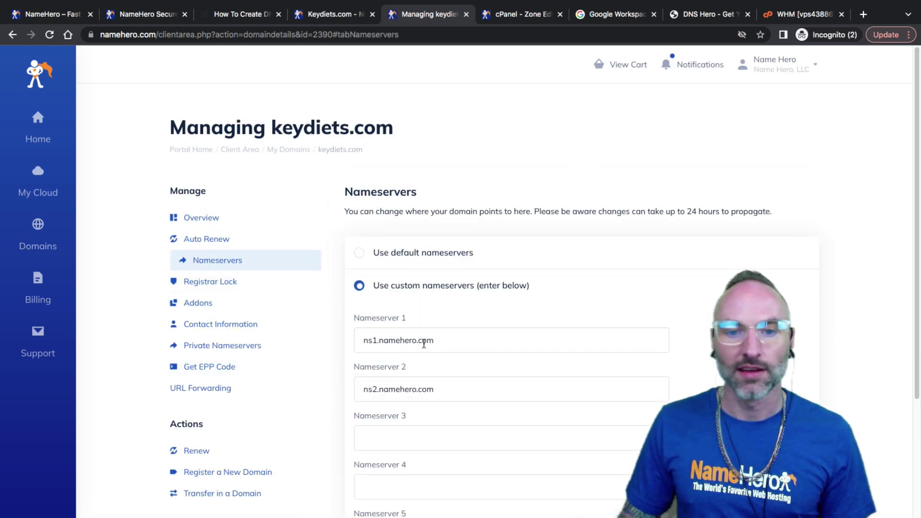
- Check the Nameserver 1 and Nameserver 2 entries set for keydiets.com
{"action": "left_click_drag", "start_coordinate": [435, 342], "coordinate": [342, 344]}
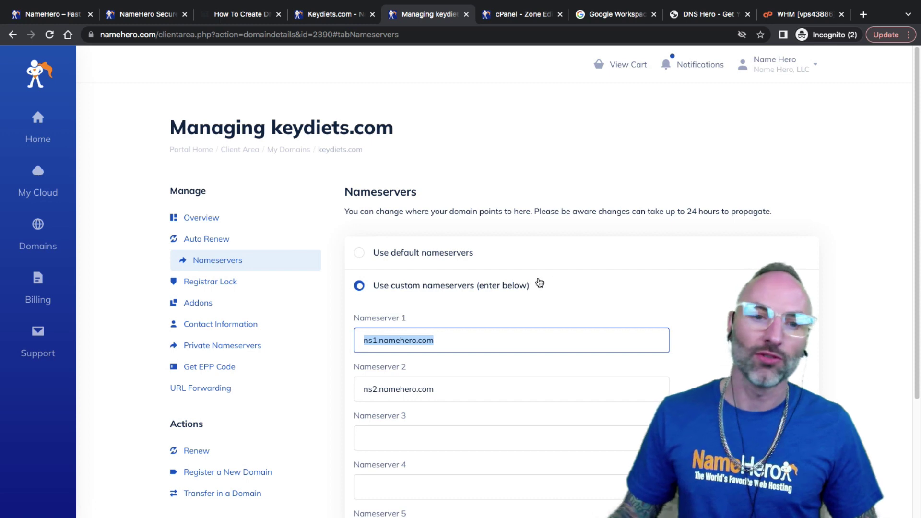
{"action": "left_click", "coordinate": [457, 384]}
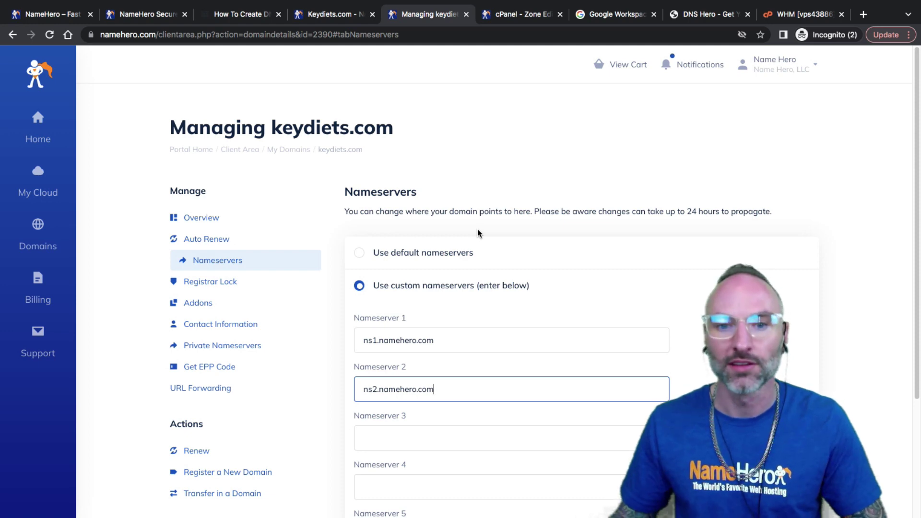
{"action": "mouse_move", "coordinate": [361, 341]}
{"action": "left_mouse_down"}
{"action": "mouse_move", "coordinate": [430, 340]}
{"action": "mouse_move", "coordinate": [374, 340]}
{"action": "left_mouse_up"}
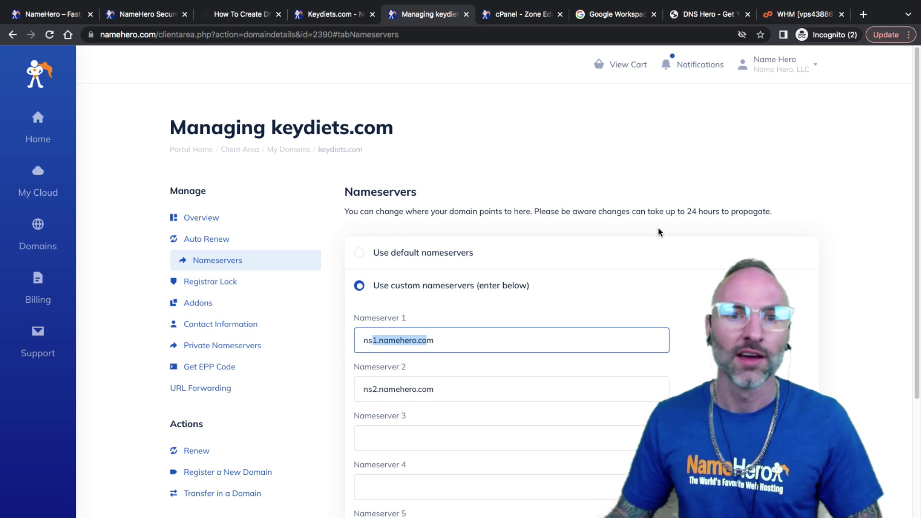
{"action": "left_click", "coordinate": [468, 344]}
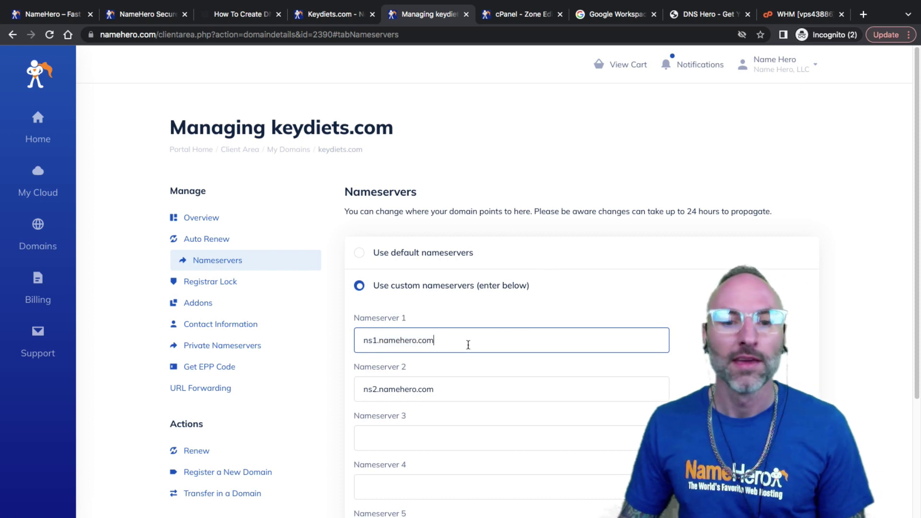
- Compare the nameservers listed in the Business Cloud product details with those entered in the keydiets.com domain settings
{"action": "left_click", "coordinate": [322, 16]}
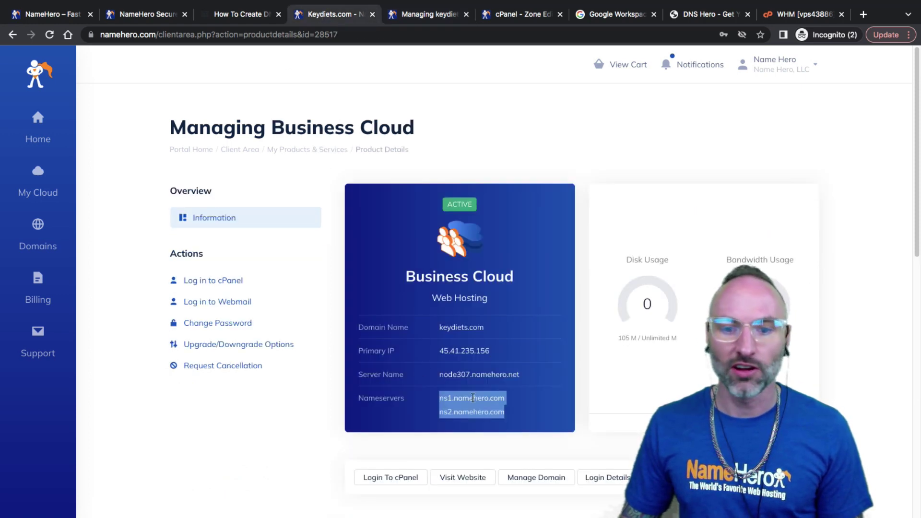
{"action": "left_click_drag", "start_coordinate": [438, 328], "coordinate": [486, 327]}
{"action": "left_click_drag", "start_coordinate": [509, 414], "coordinate": [434, 398]}
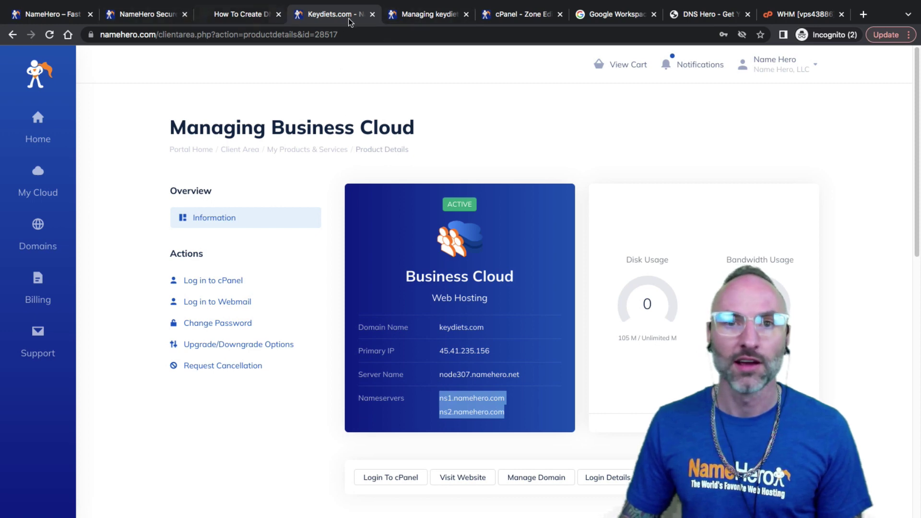
{"action": "left_click", "coordinate": [399, 17]}
{"action": "left_click", "coordinate": [390, 387]}
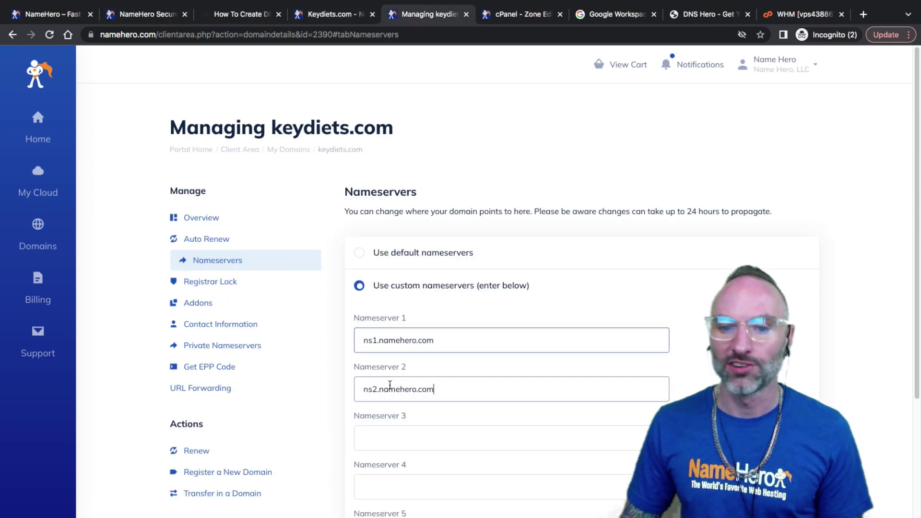
{"action": "double_click", "coordinate": [390, 386]}
{"action": "key", "text": "shift+Tab"}
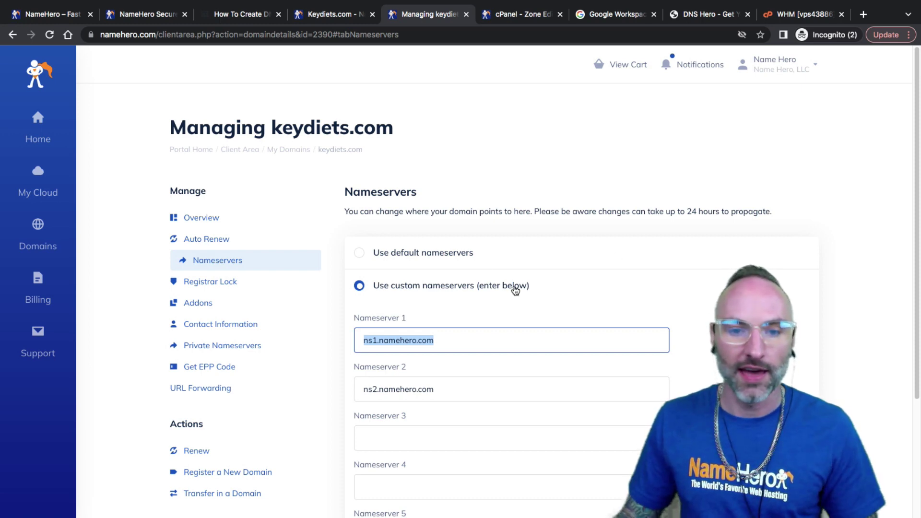
{"action": "triple_click", "coordinate": [440, 387]}
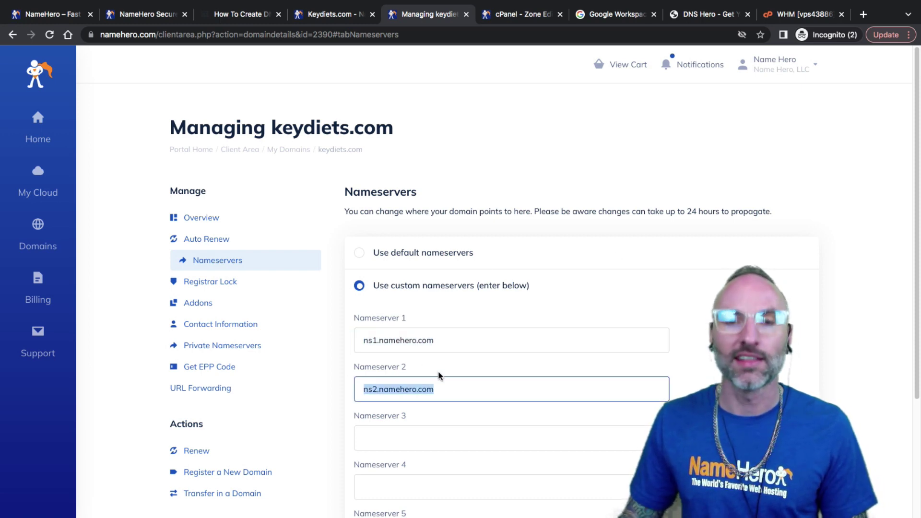
{"action": "left_click", "coordinate": [394, 345]}
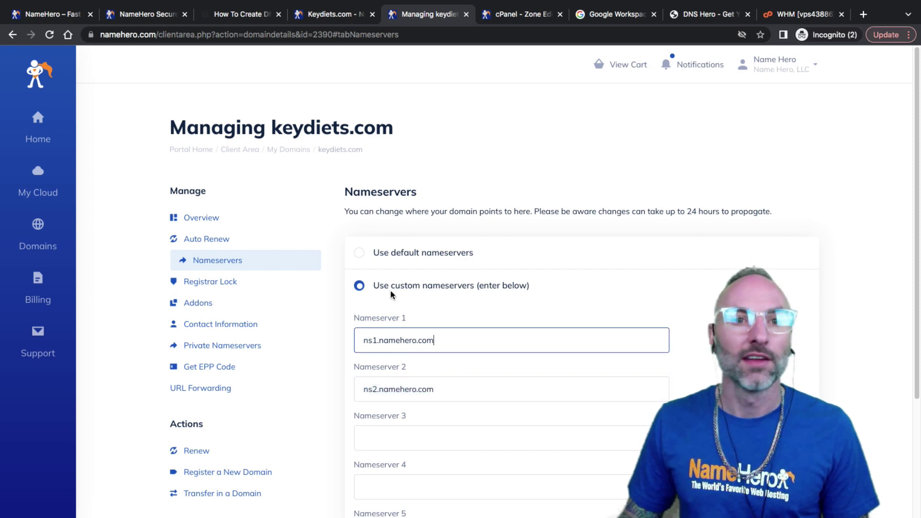
{"action": "left_click", "coordinate": [332, 17]}
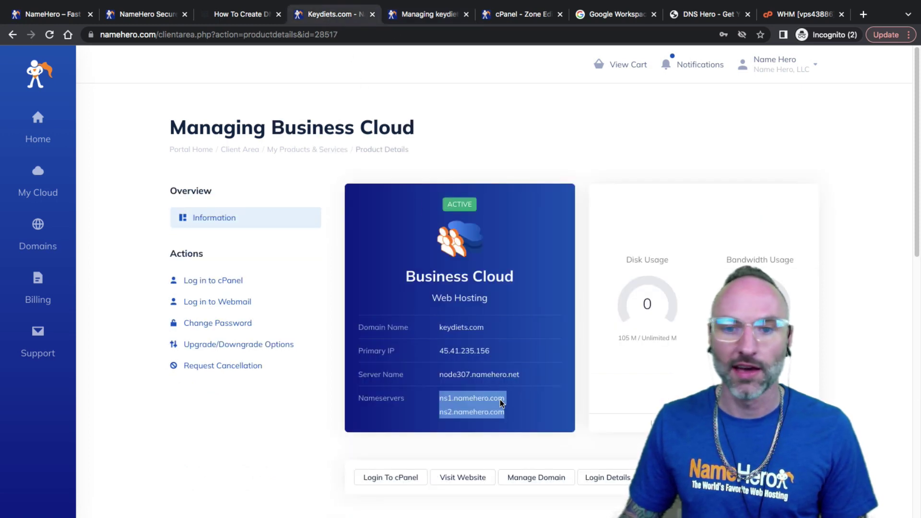
- Return to the cPanel Zone Editor and look over the names of the keydiets.com zone records
{"action": "left_click", "coordinate": [514, 15]}
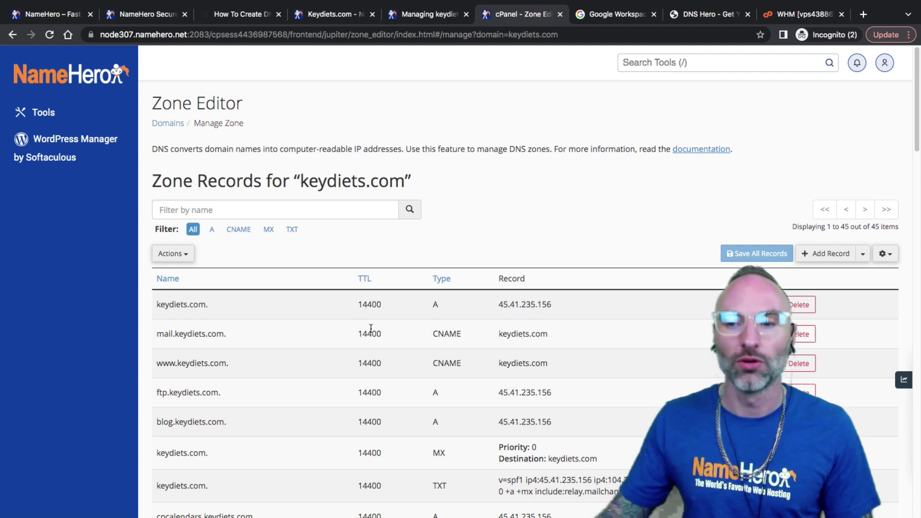
{"action": "scroll", "coordinate": [371, 346], "scroll_direction": "down", "scroll_amount": 3}
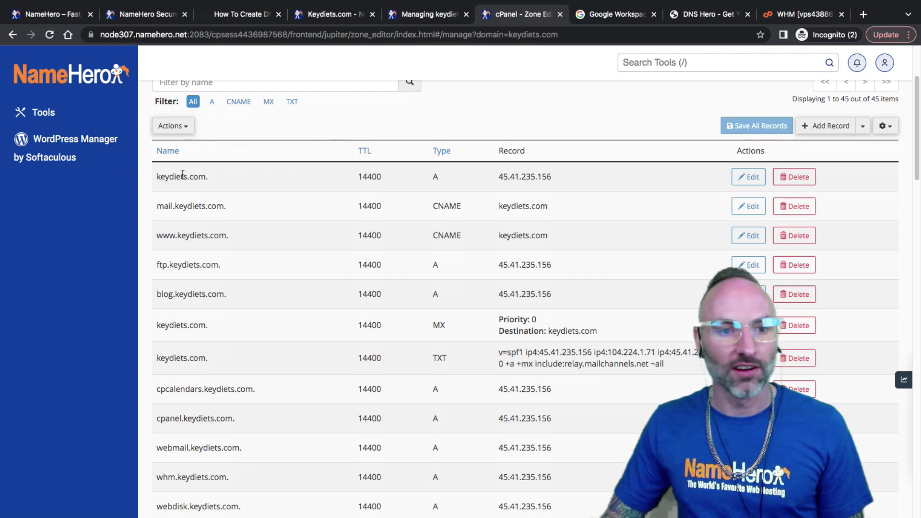
{"action": "left_click_drag", "start_coordinate": [184, 177], "coordinate": [236, 366]}
{"action": "left_click", "coordinate": [236, 365]}
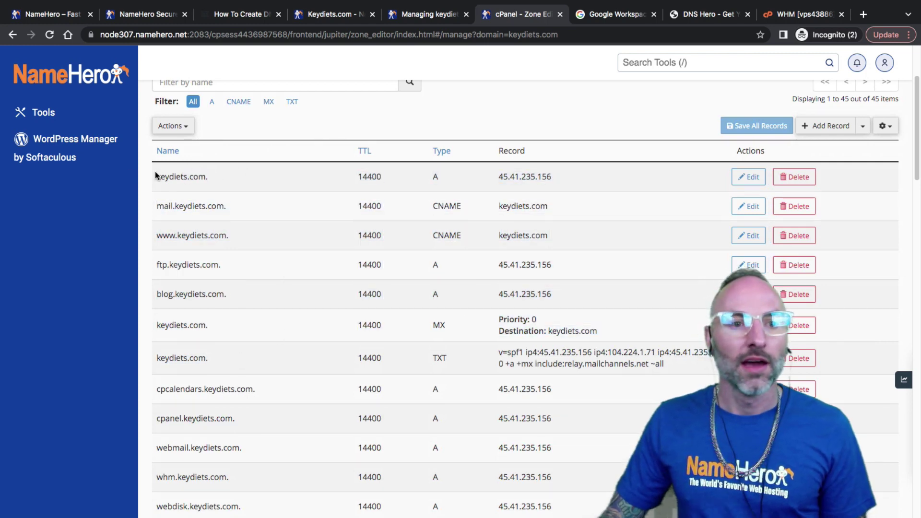
- Examine the name, record type and IP address of the main keydiets.com A record
{"action": "left_click_drag", "start_coordinate": [157, 176], "coordinate": [468, 181]}
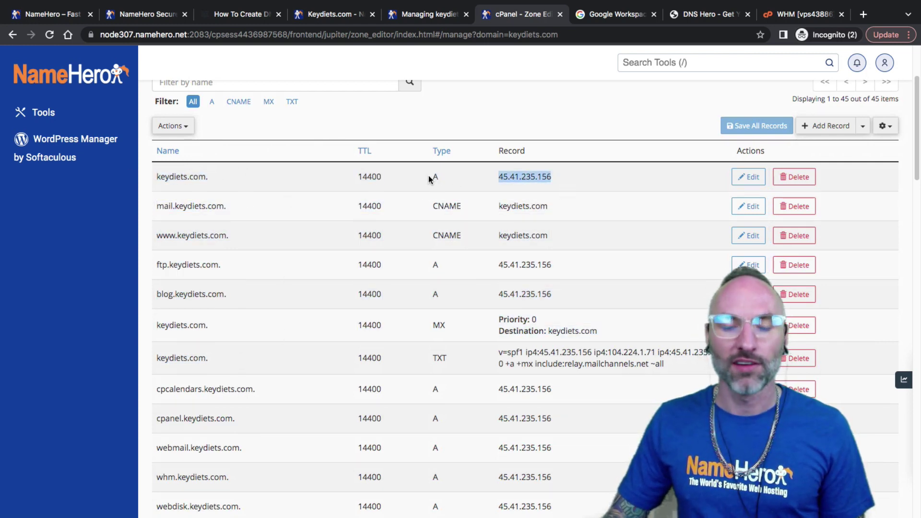
{"action": "left_click", "coordinate": [412, 182]}
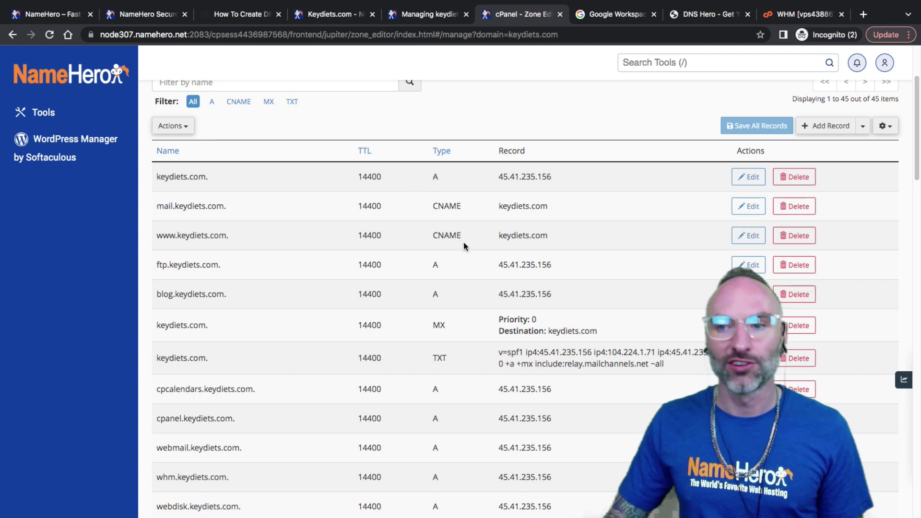
{"action": "double_click", "coordinate": [436, 177]}
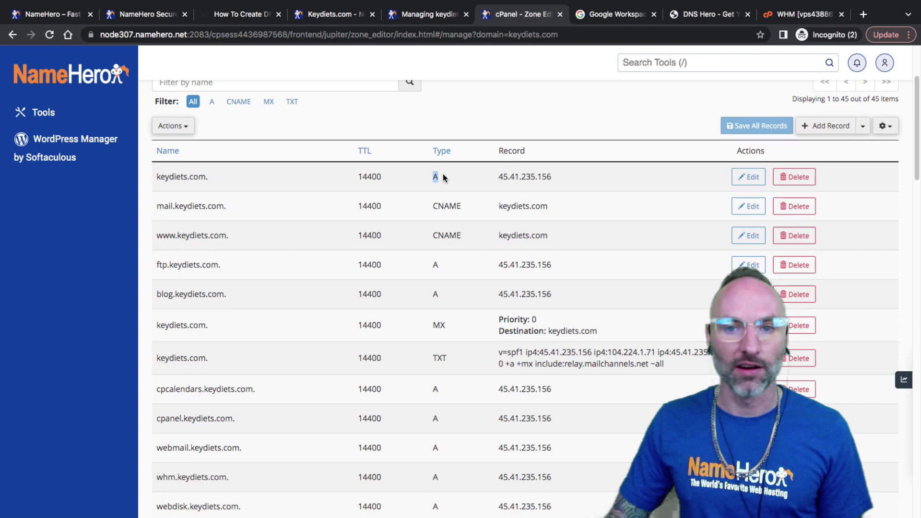
{"action": "left_click_drag", "start_coordinate": [571, 177], "coordinate": [209, 180]}
{"action": "left_click", "coordinate": [497, 176]}
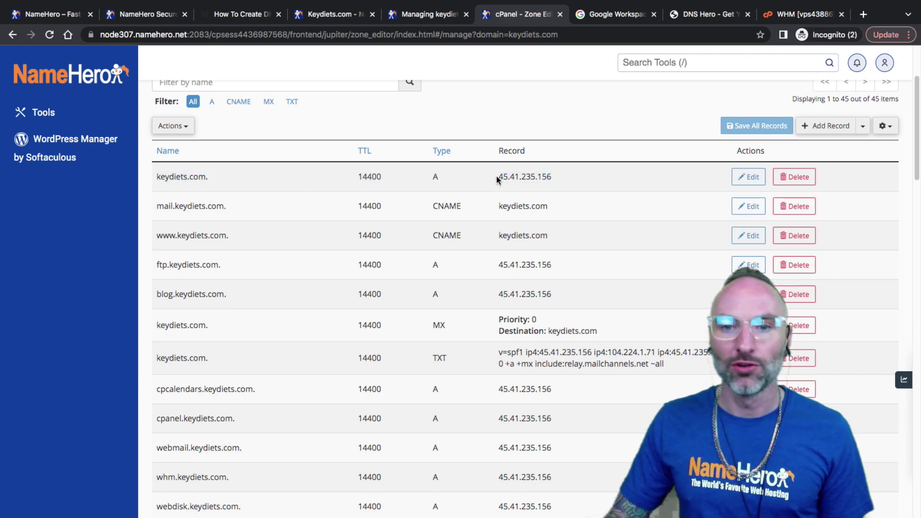
{"action": "left_click_drag", "start_coordinate": [497, 177], "coordinate": [558, 185]}
{"action": "left_click", "coordinate": [558, 184]}
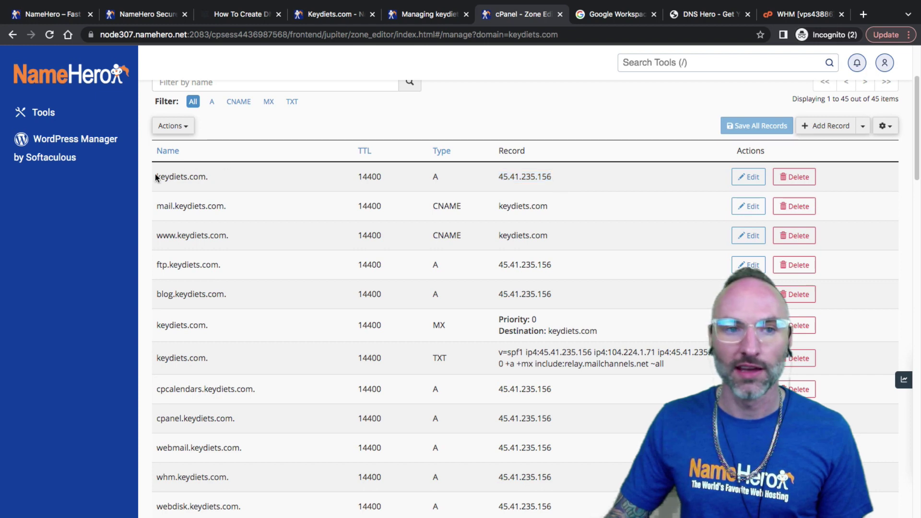
{"action": "left_click_drag", "start_coordinate": [157, 177], "coordinate": [203, 174]}
{"action": "left_click_drag", "start_coordinate": [496, 178], "coordinate": [558, 180]}
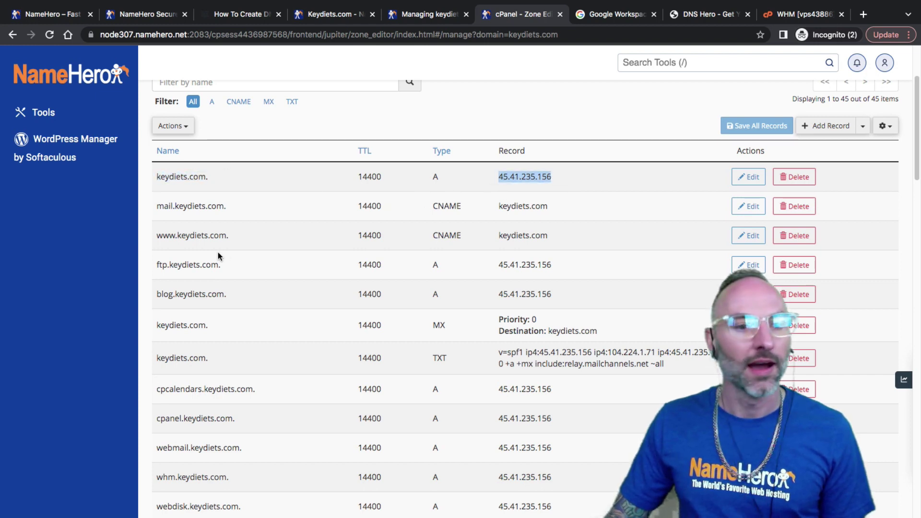
- Examine the name and CNAME type of the mail.keydiets.com record against the main keydiets.com A record
{"action": "left_click_drag", "start_coordinate": [430, 208], "coordinate": [460, 204]}
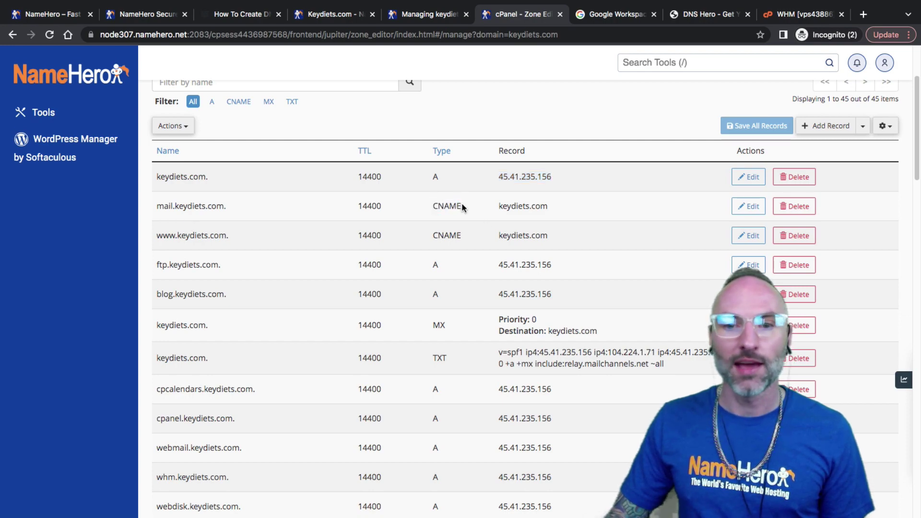
{"action": "scroll", "coordinate": [437, 193], "scroll_direction": "down", "scroll_amount": 10}
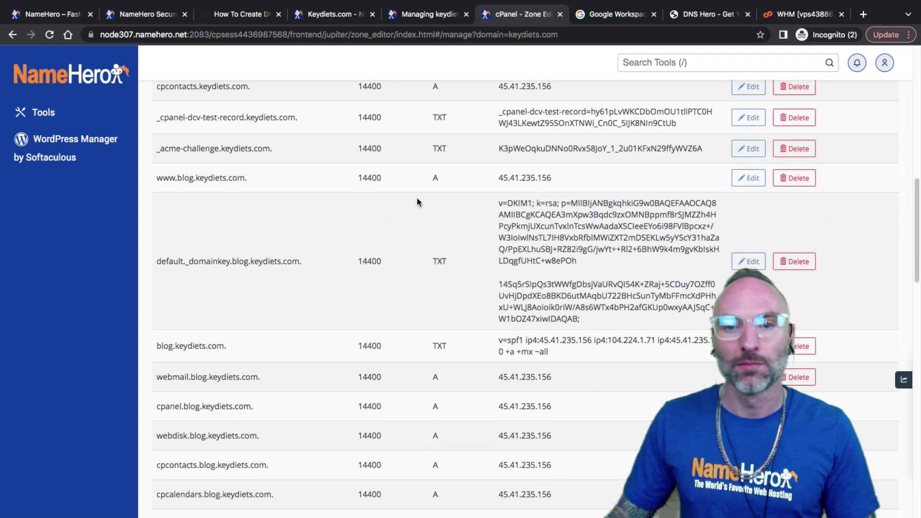
{"action": "scroll", "coordinate": [417, 199], "scroll_direction": "up", "scroll_amount": 10}
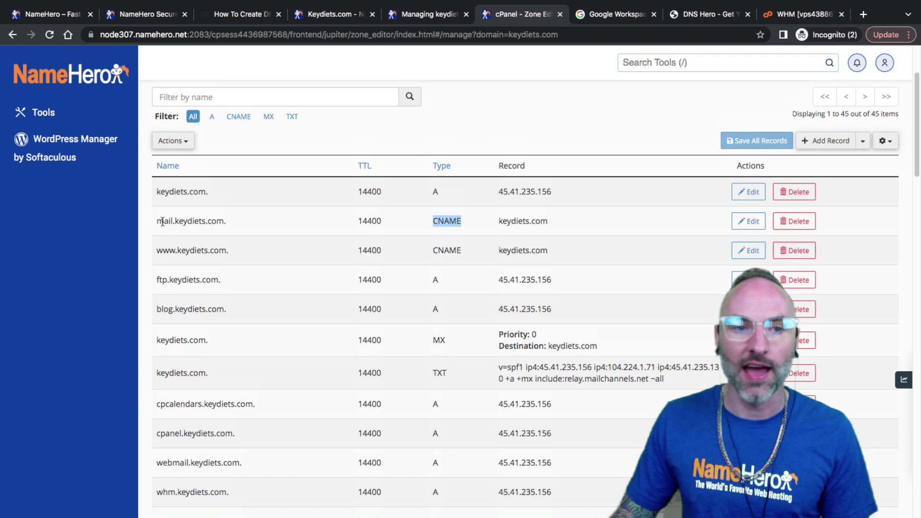
{"action": "left_click_drag", "start_coordinate": [157, 221], "coordinate": [221, 220]}
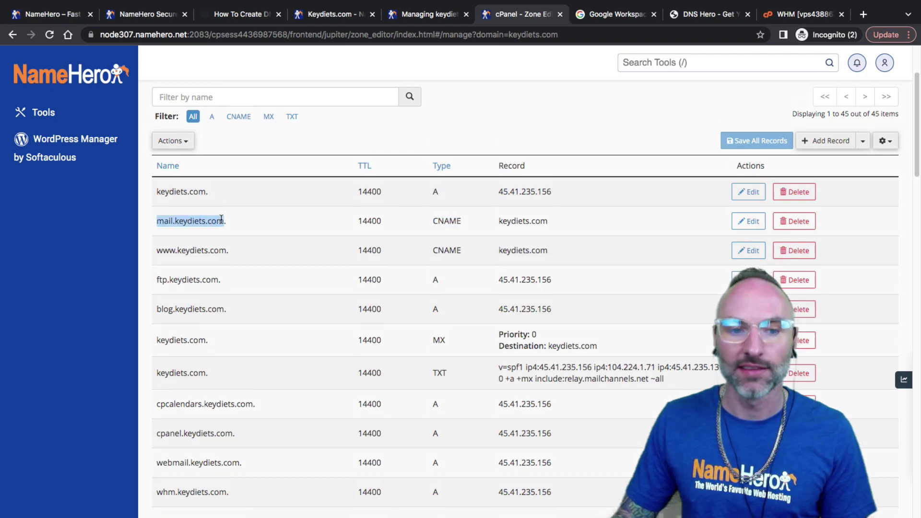
{"action": "left_click_drag", "start_coordinate": [471, 224], "coordinate": [429, 219]}
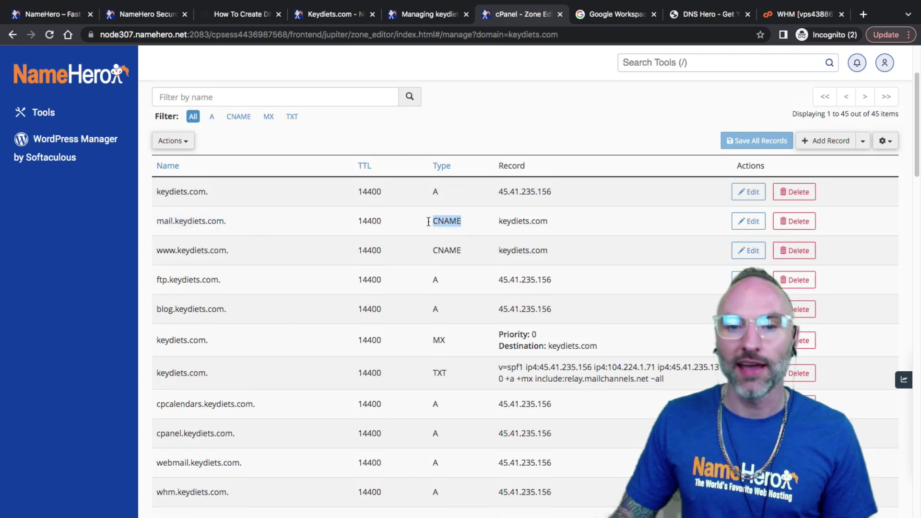
{"action": "left_click_drag", "start_coordinate": [207, 191], "coordinate": [222, 223]}
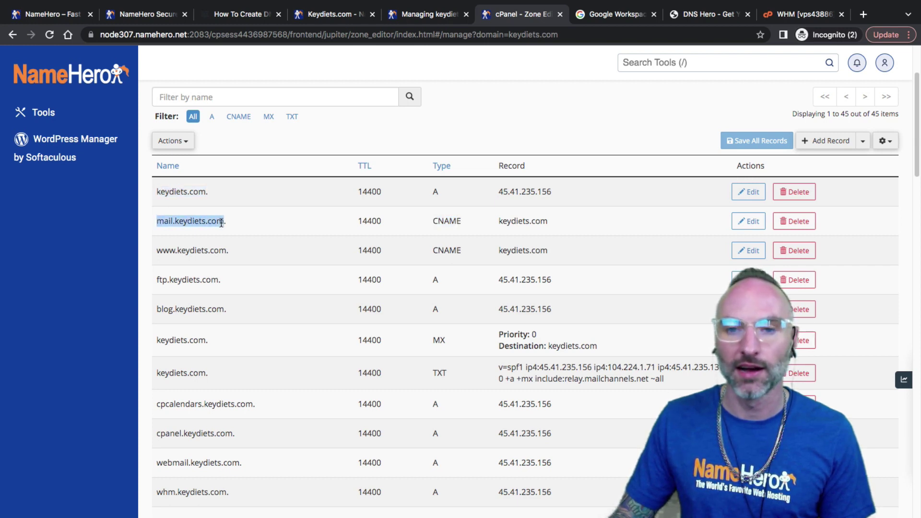
{"action": "left_click_drag", "start_coordinate": [206, 192], "coordinate": [162, 188]}
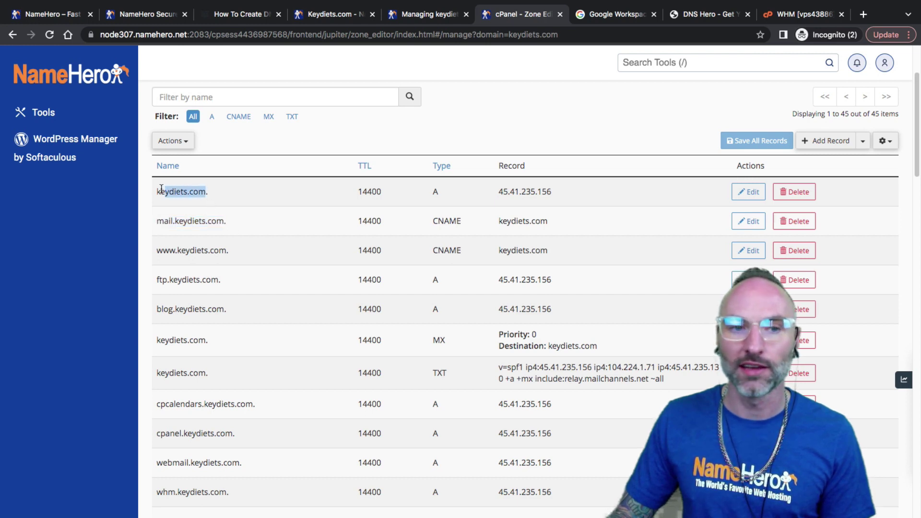
{"action": "left_click", "coordinate": [564, 188]}
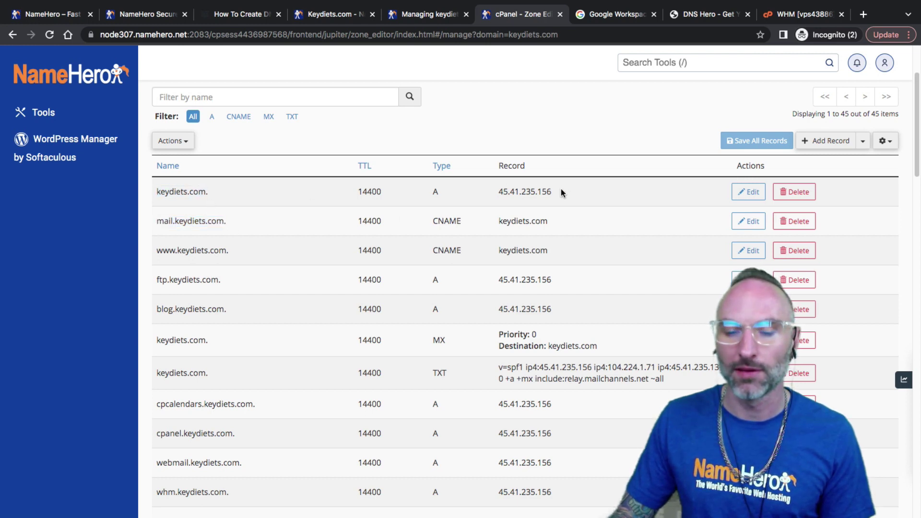
{"action": "left_click_drag", "start_coordinate": [469, 225], "coordinate": [421, 222]}
{"action": "left_click", "coordinate": [420, 219]}
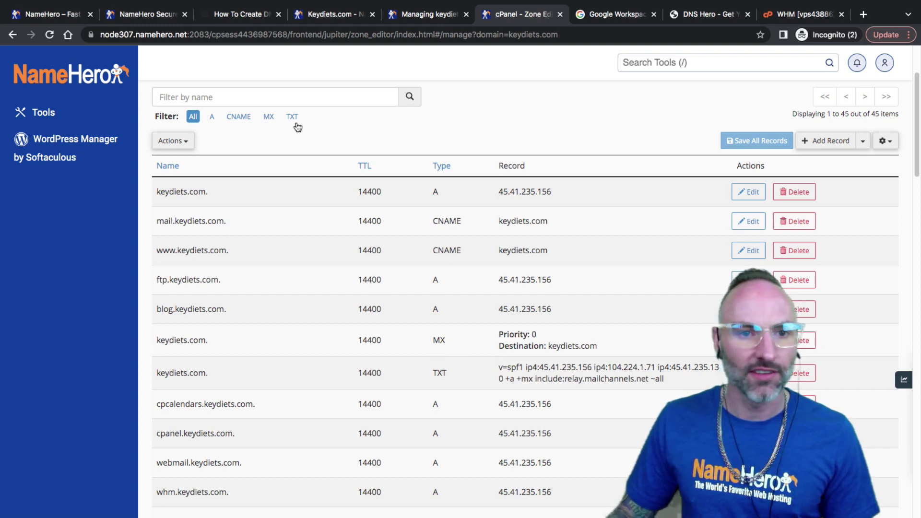
- Filter the zone records by MX, compare with the A records, and examine the MX record's type, priority and destination
{"action": "left_click", "coordinate": [274, 119]}
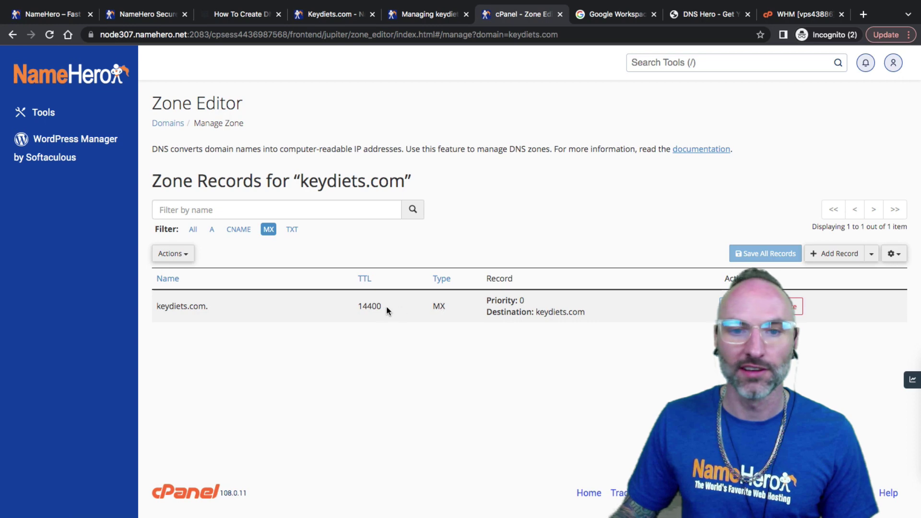
{"action": "left_click_drag", "start_coordinate": [486, 312], "coordinate": [601, 311]}
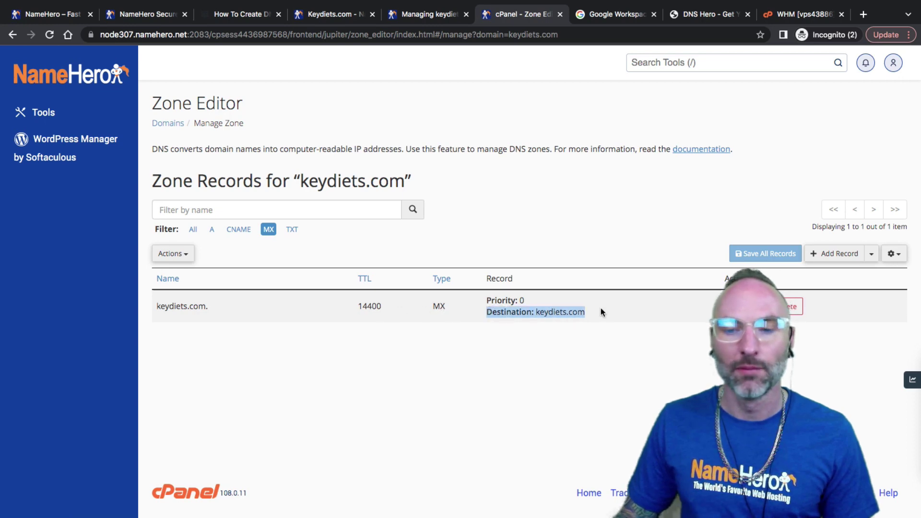
{"action": "mouse_move", "coordinate": [486, 313]}
{"action": "left_mouse_down"}
{"action": "mouse_move", "coordinate": [585, 315]}
{"action": "mouse_move", "coordinate": [493, 304]}
{"action": "left_mouse_up"}
{"action": "left_click", "coordinate": [212, 230]}
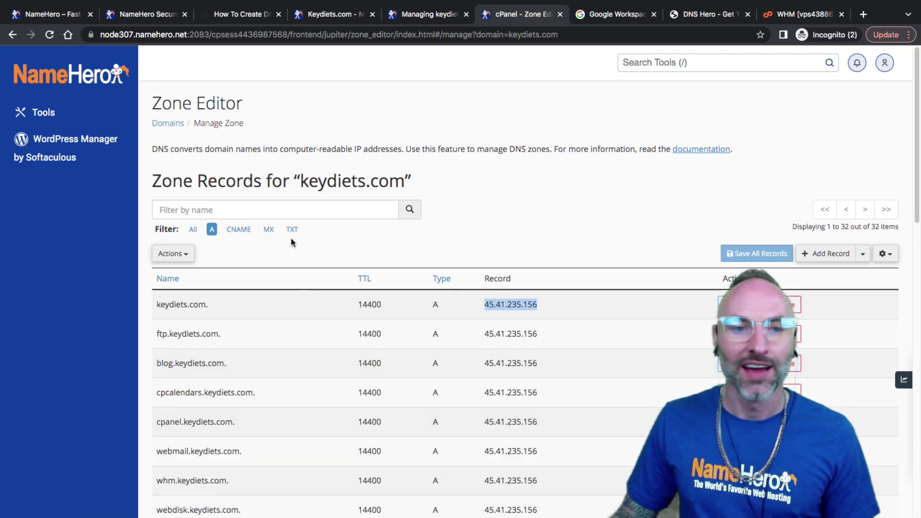
{"action": "left_click", "coordinate": [269, 229]}
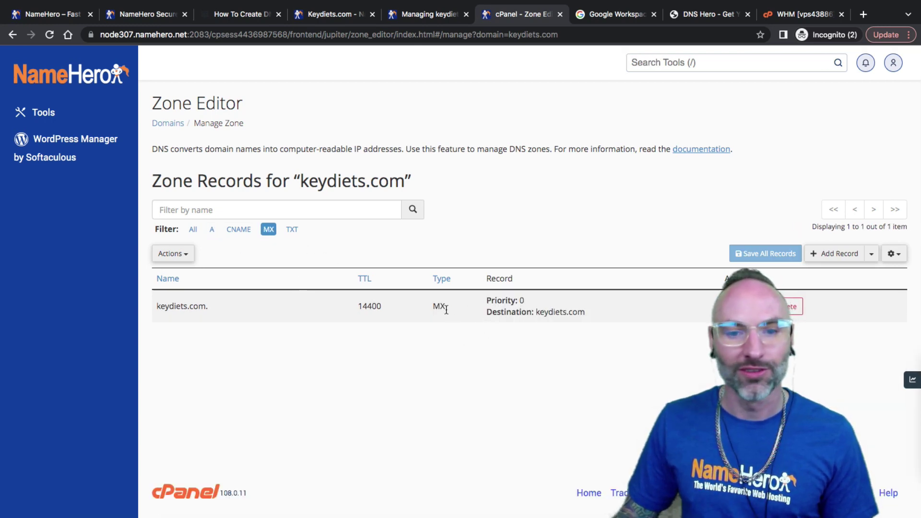
{"action": "left_click", "coordinate": [444, 310]}
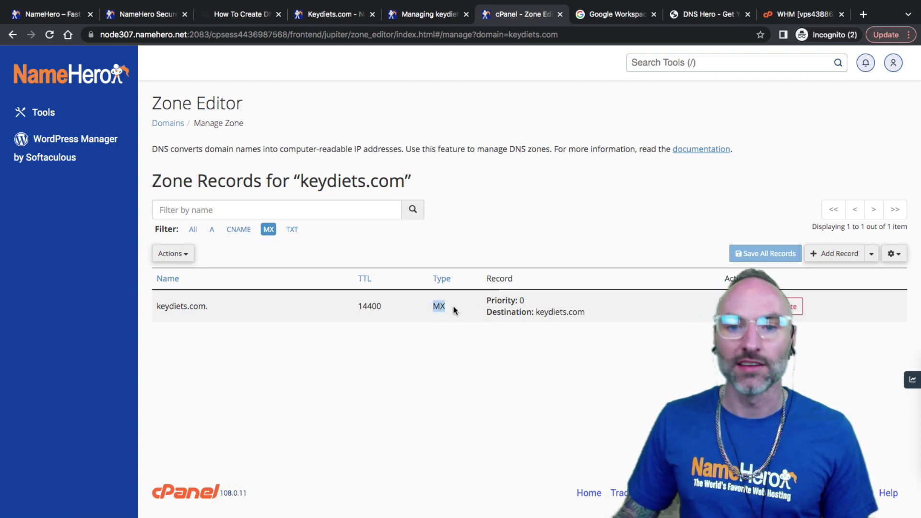
{"action": "left_click", "coordinate": [533, 304]}
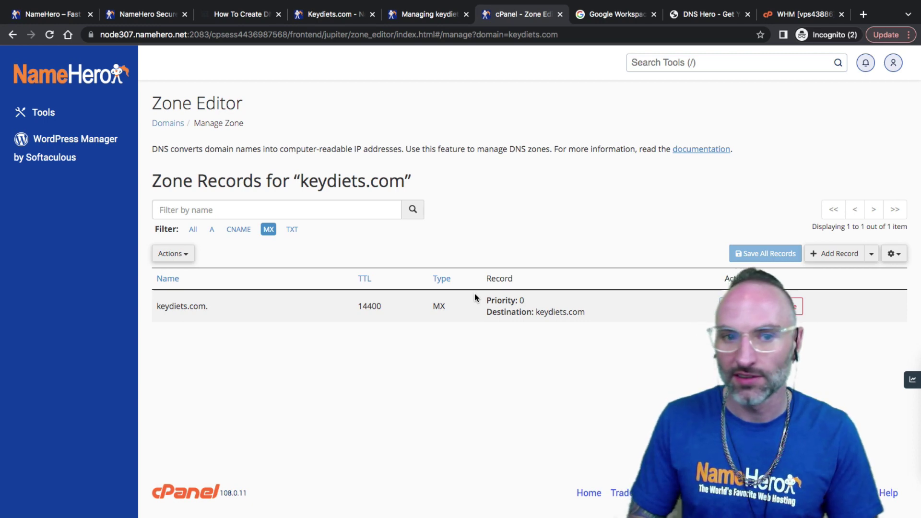
- Open the cPanel Email Accounts list in a separate tab, check the listed mailbox, and return to the Zone Editor
{"action": "left_click", "coordinate": [89, 84], "text": "super"}
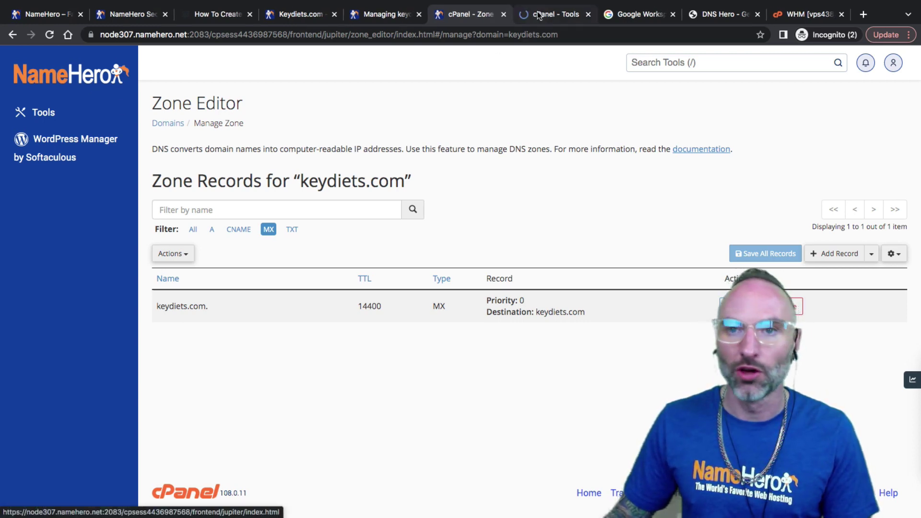
{"action": "left_click", "coordinate": [538, 14]}
{"action": "left_click", "coordinate": [217, 192]}
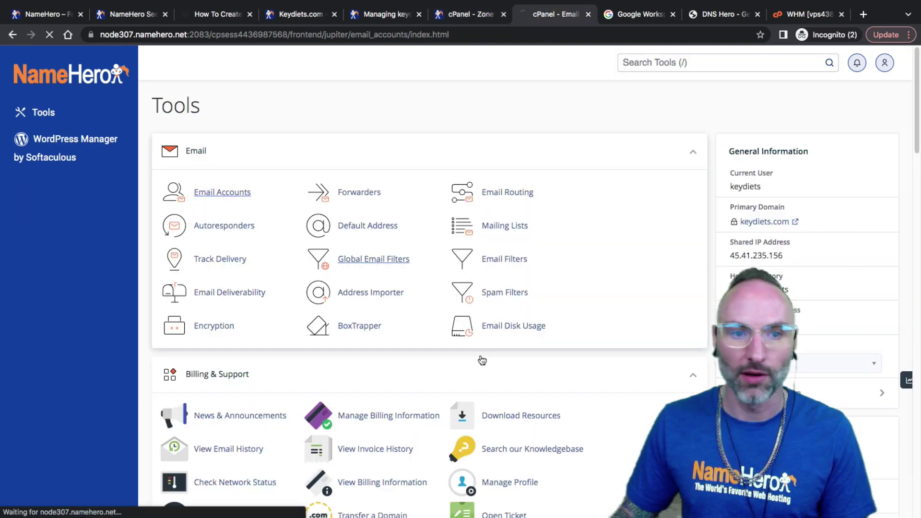
{"action": "left_click_drag", "start_coordinate": [290, 339], "coordinate": [199, 337]}
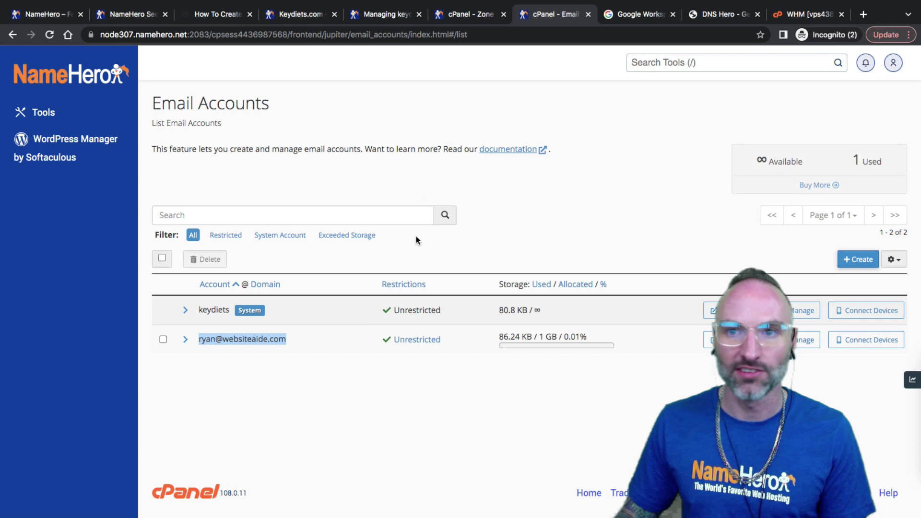
{"action": "left_click", "coordinate": [466, 15]}
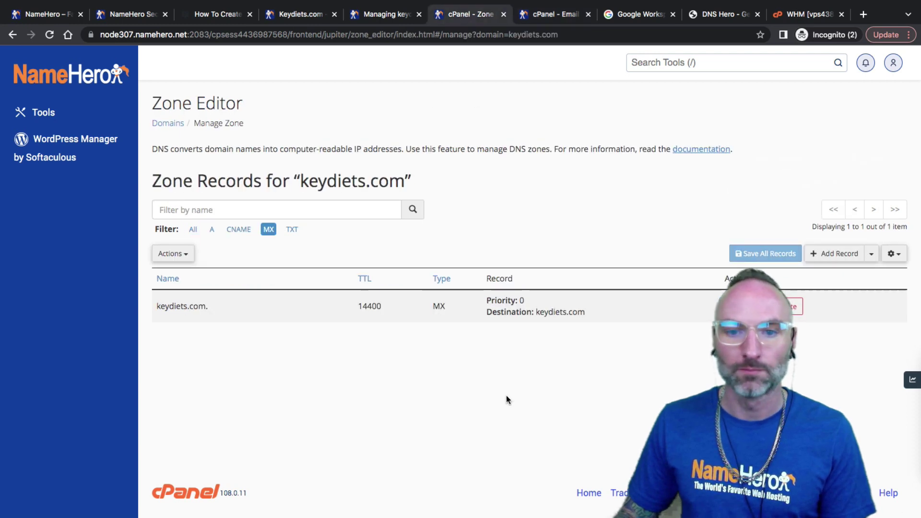
- Switch to the Google Workspace MX record values page, place its tab beside the Zone Editor tab, and read the heading
{"action": "left_click", "coordinate": [632, 15]}
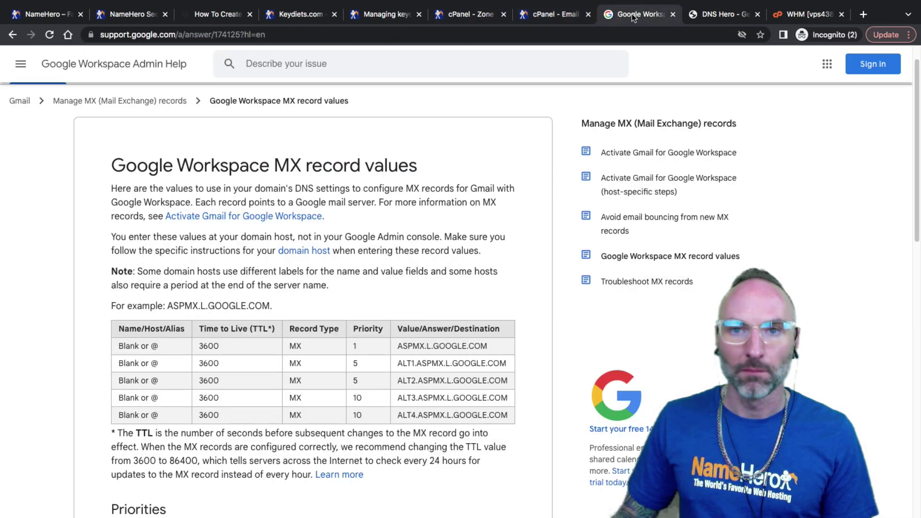
{"action": "left_click_drag", "start_coordinate": [631, 13], "coordinate": [566, 13]}
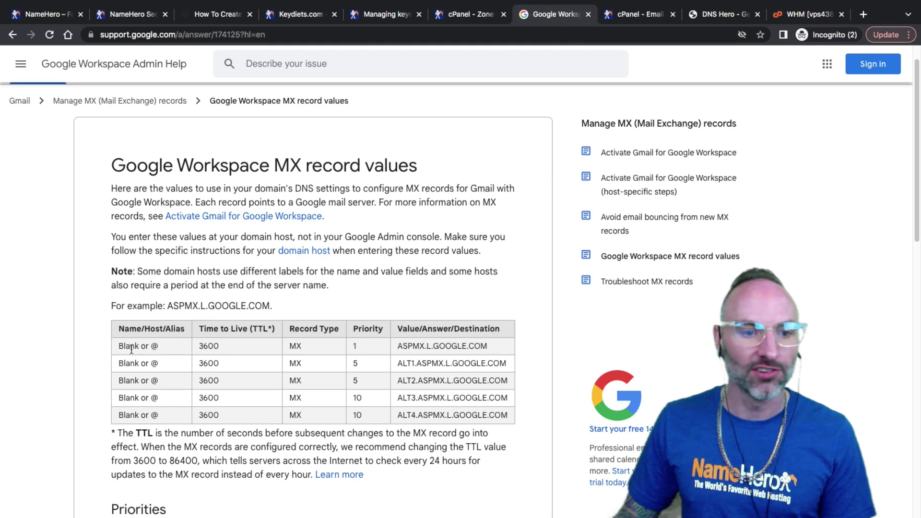
{"action": "left_click_drag", "start_coordinate": [133, 175], "coordinate": [418, 165]}
{"action": "left_click", "coordinate": [316, 166]}
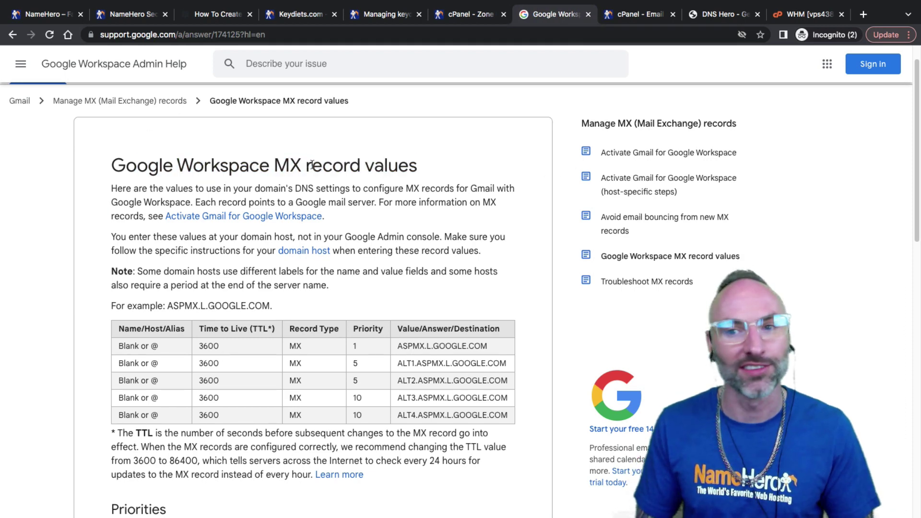
{"action": "left_click_drag", "start_coordinate": [112, 166], "coordinate": [300, 165]}
{"action": "left_click", "coordinate": [327, 169]}
{"action": "left_click", "coordinate": [298, 165]}
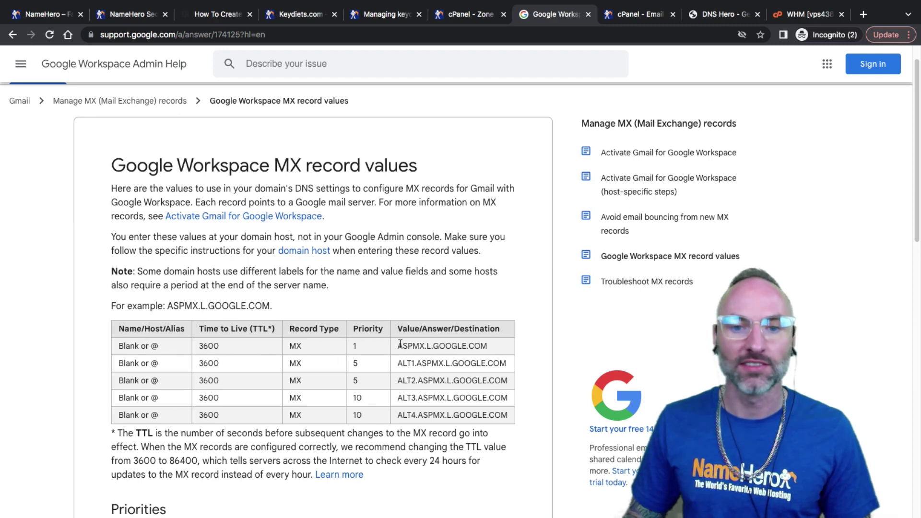
- Examine the priorities and destination servers in the Google Workspace MX table, starting with ASPMX.L.GOOGLE.COM
{"action": "left_click_drag", "start_coordinate": [399, 344], "coordinate": [488, 345]}
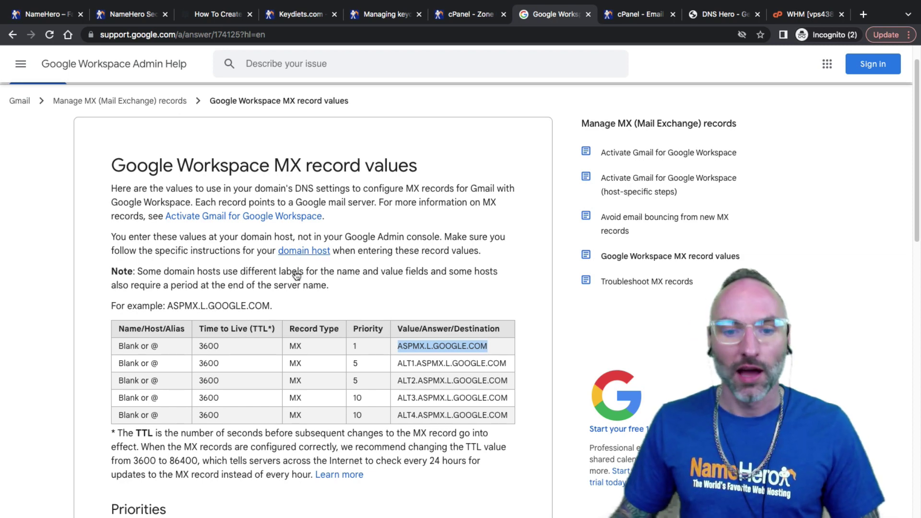
{"action": "left_click_drag", "start_coordinate": [369, 339], "coordinate": [406, 432]}
{"action": "left_click", "coordinate": [411, 412]}
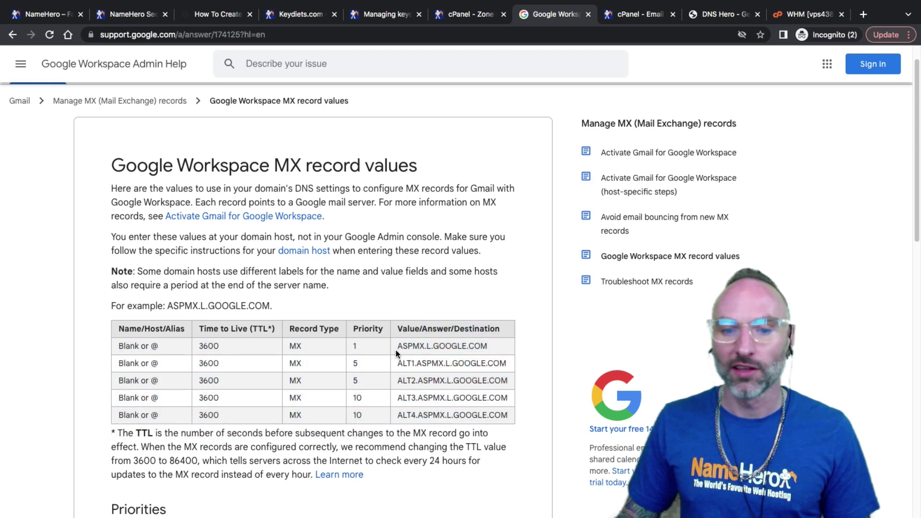
{"action": "left_click_drag", "start_coordinate": [398, 346], "coordinate": [481, 346]}
{"action": "left_click", "coordinate": [366, 350]}
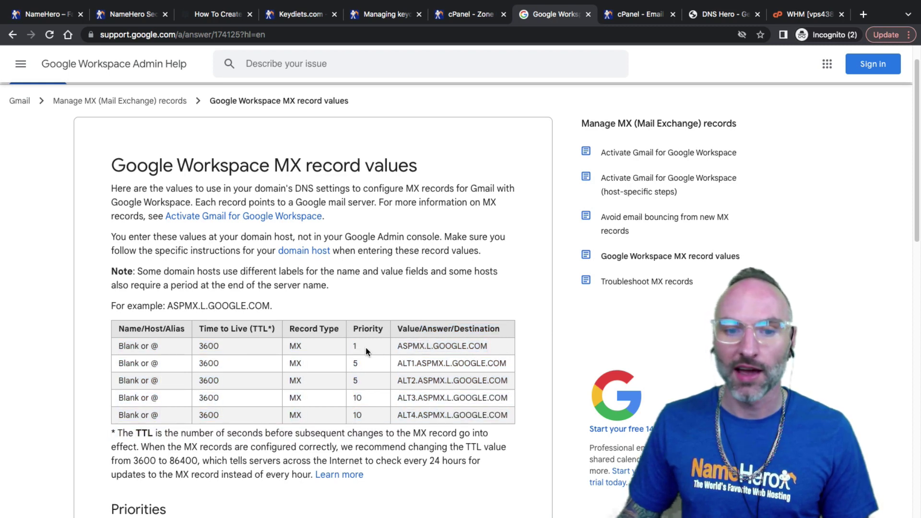
{"action": "left_click_drag", "start_coordinate": [371, 348], "coordinate": [404, 412]}
{"action": "left_click", "coordinate": [490, 346]}
{"action": "left_click", "coordinate": [404, 413]}
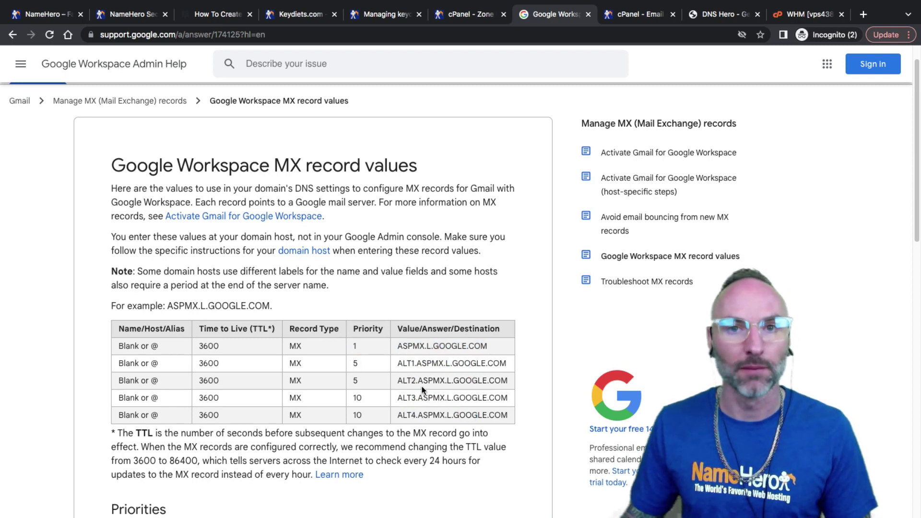
- Return to the Zone Editor and delete the MX record of keydiets.com
{"action": "left_click", "coordinate": [460, 13]}
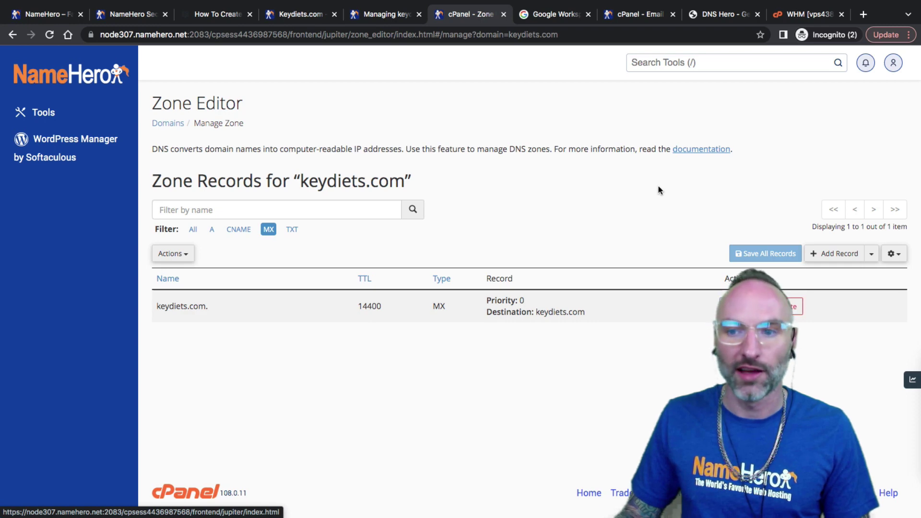
{"action": "left_click", "coordinate": [784, 306]}
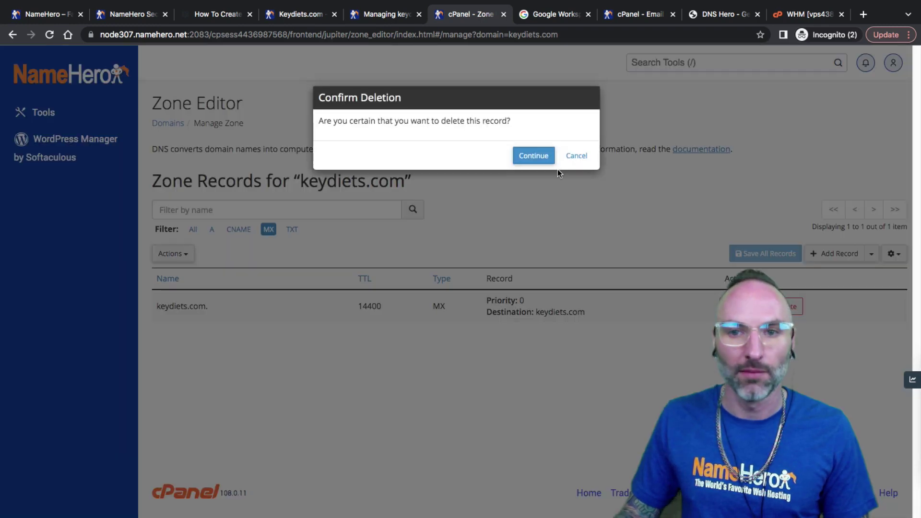
{"action": "left_click", "coordinate": [533, 156]}
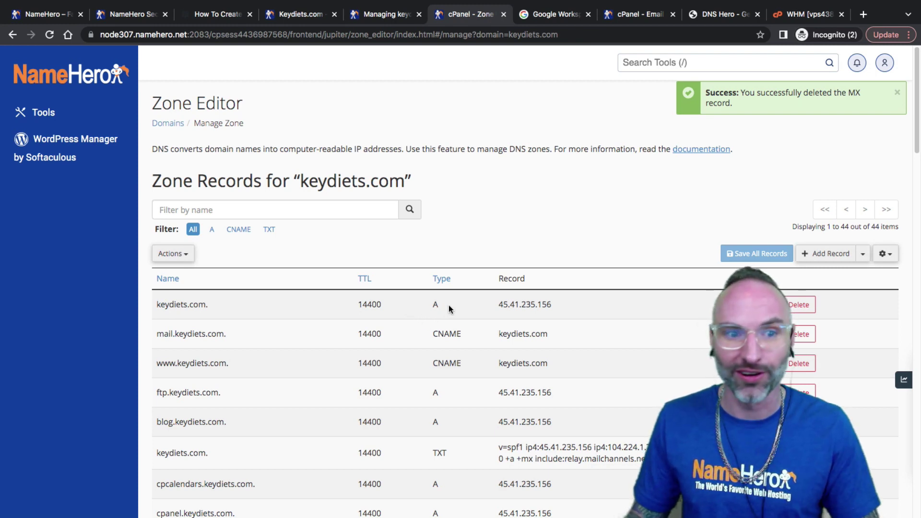
- Start a new zone record for keydiets.com with its type set to MX, and check the record types available to add
{"action": "left_click", "coordinate": [825, 253]}
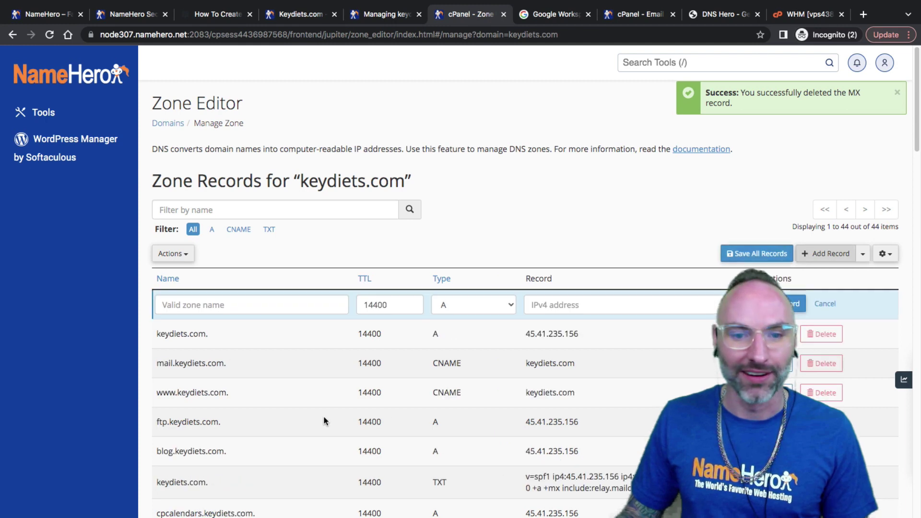
{"action": "left_click", "coordinate": [464, 306]}
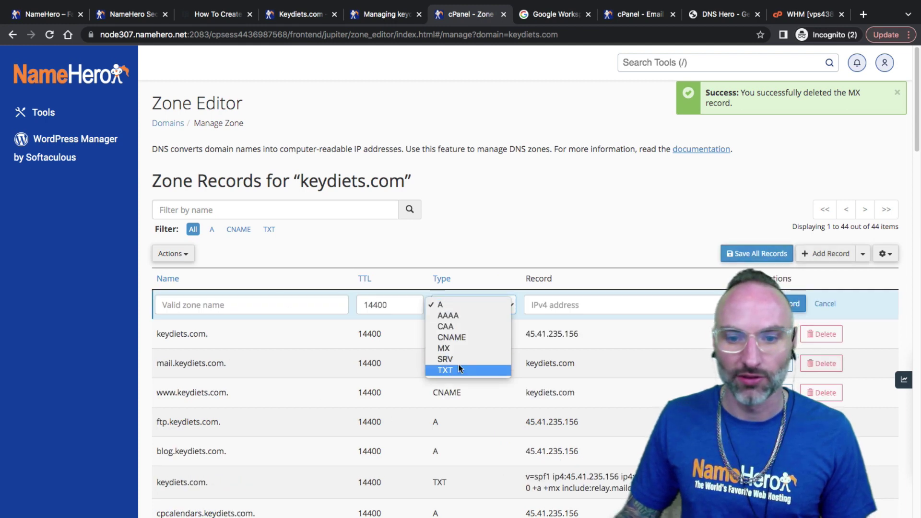
{"action": "left_click", "coordinate": [460, 348]}
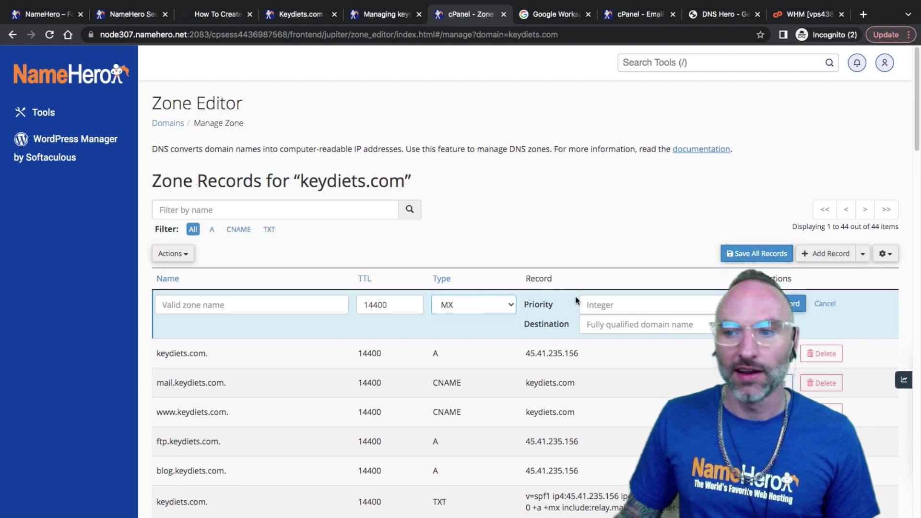
{"action": "left_click", "coordinate": [862, 253]}
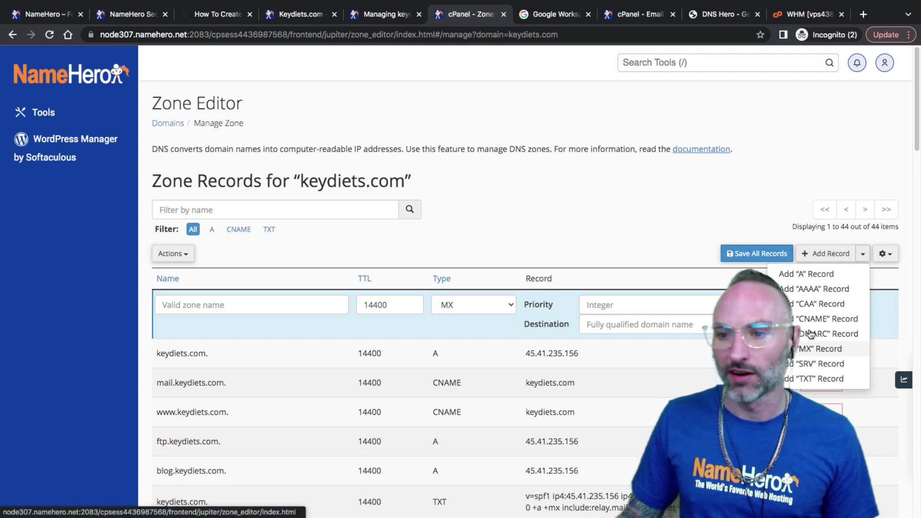
{"action": "left_click", "coordinate": [682, 233]}
- Copy the destination ASPMX.L.GOOGLE.COM from the Google Workspace MX record values page and return to the Zone Editor
{"action": "left_click", "coordinate": [552, 14]}
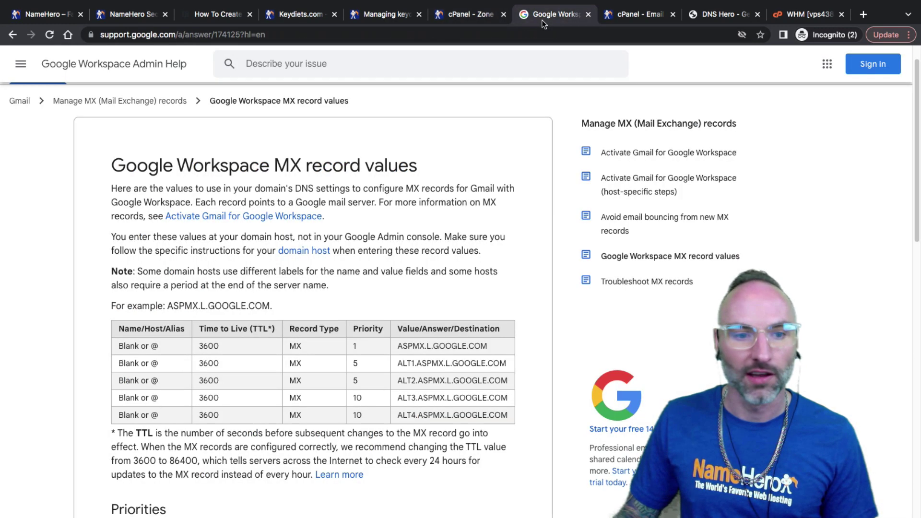
{"action": "left_click_drag", "start_coordinate": [150, 347], "coordinate": [167, 353]}
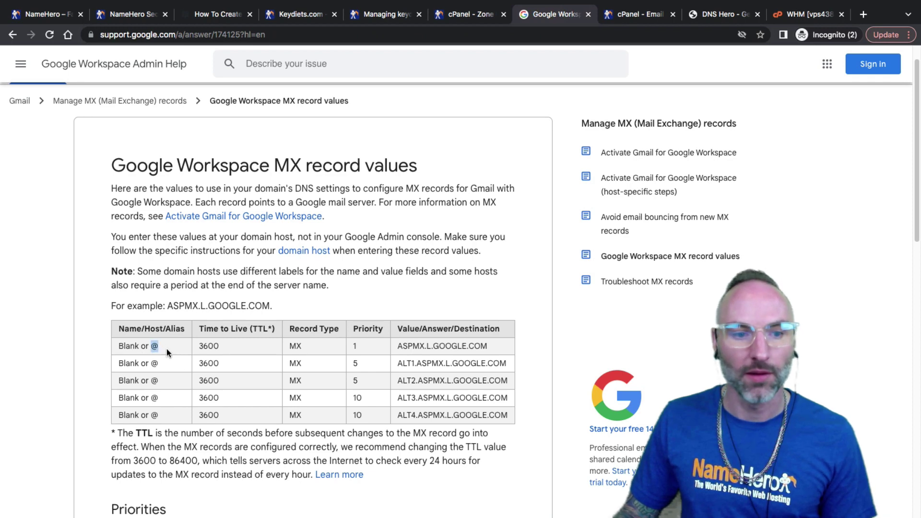
{"action": "left_click_drag", "start_coordinate": [397, 346], "coordinate": [487, 347]}
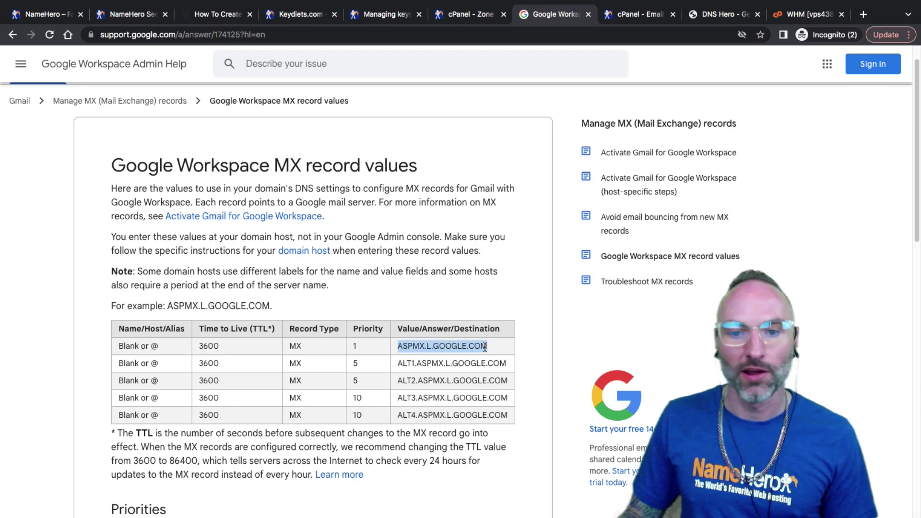
{"action": "right_click", "coordinate": [486, 346]}
{"action": "left_click", "coordinate": [505, 370]}
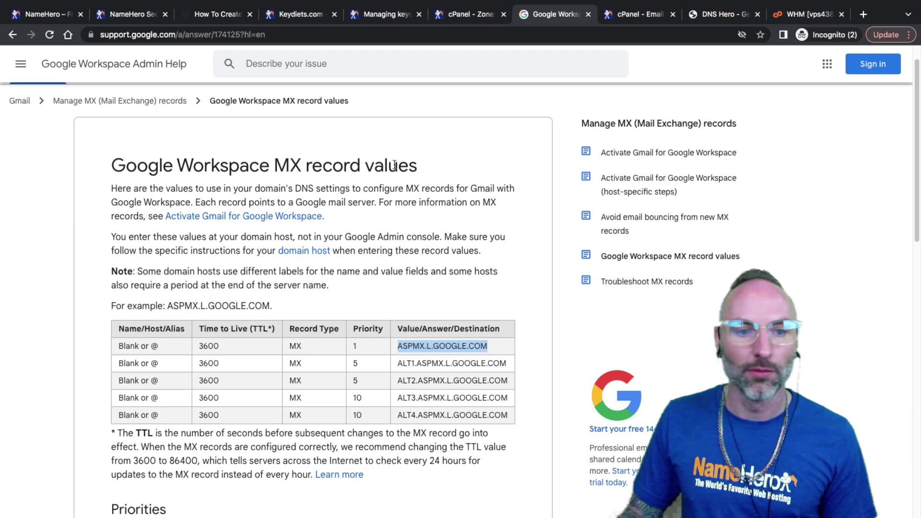
{"action": "left_click", "coordinate": [458, 17]}
{"action": "left_click", "coordinate": [261, 305]}
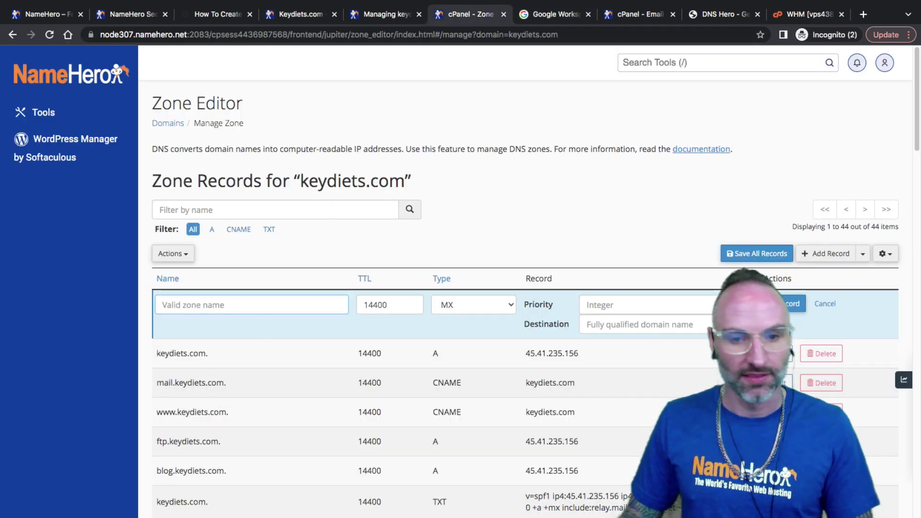
{"action": "type", "text": "@"}
{"action": "key", "text": "BackSpace"}
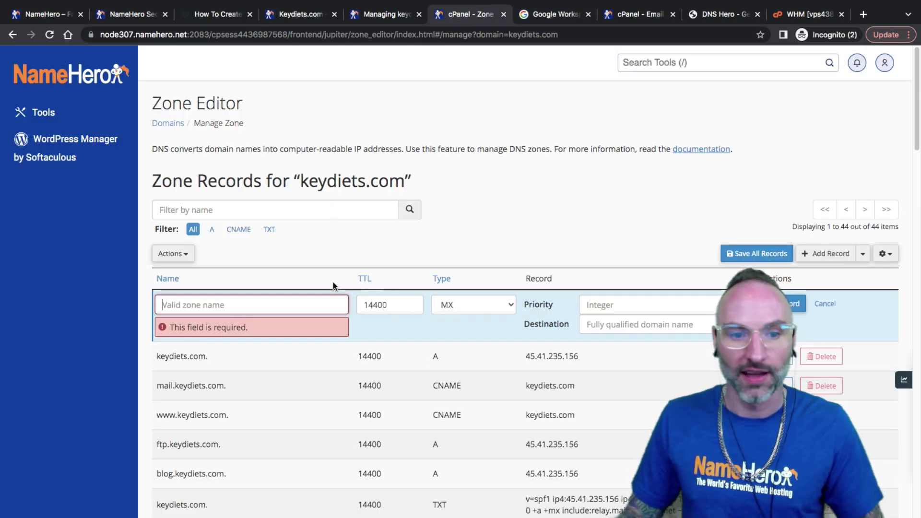
- Paste ASPMX.L.GOOGLE.COM as the destination of the new MX record
{"action": "right_click", "coordinate": [630, 306]}
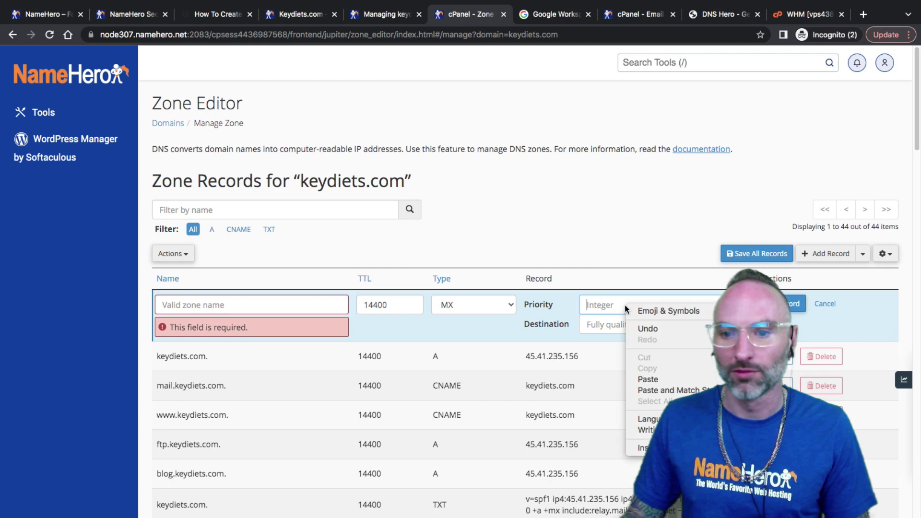
{"action": "left_click", "coordinate": [598, 324]}
{"action": "right_click", "coordinate": [598, 324]}
{"action": "left_click", "coordinate": [621, 397]}
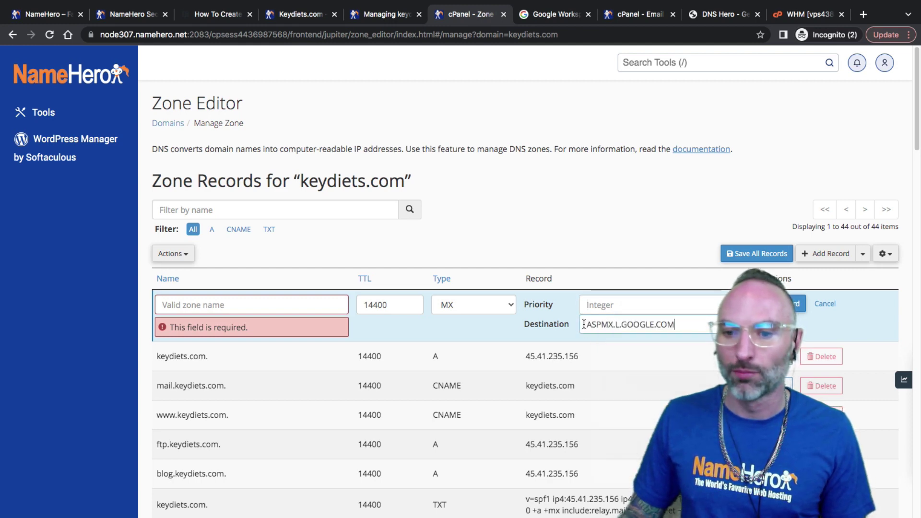
{"action": "left_click_drag", "start_coordinate": [586, 325], "coordinate": [655, 323]}
- Keep the record type as MX and enter keydiets.com. as the new record's name
{"action": "left_click", "coordinate": [490, 305]}
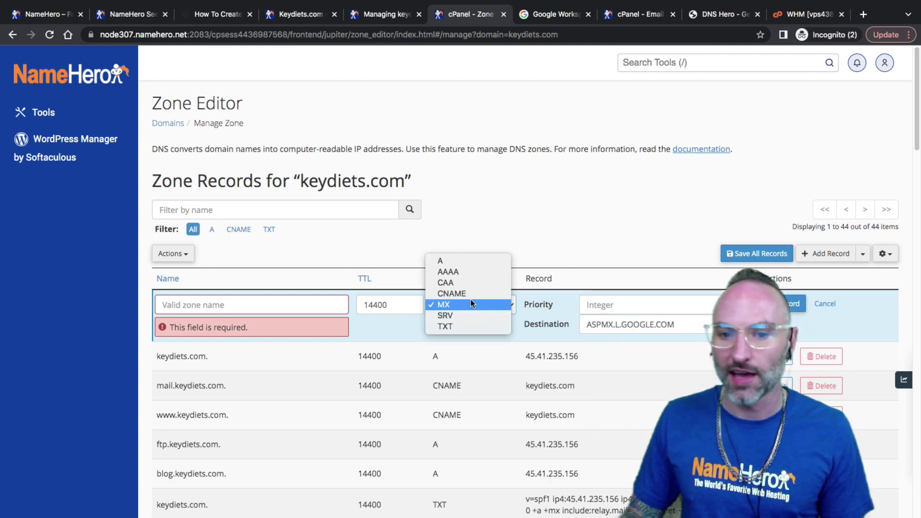
{"action": "left_click", "coordinate": [436, 305]}
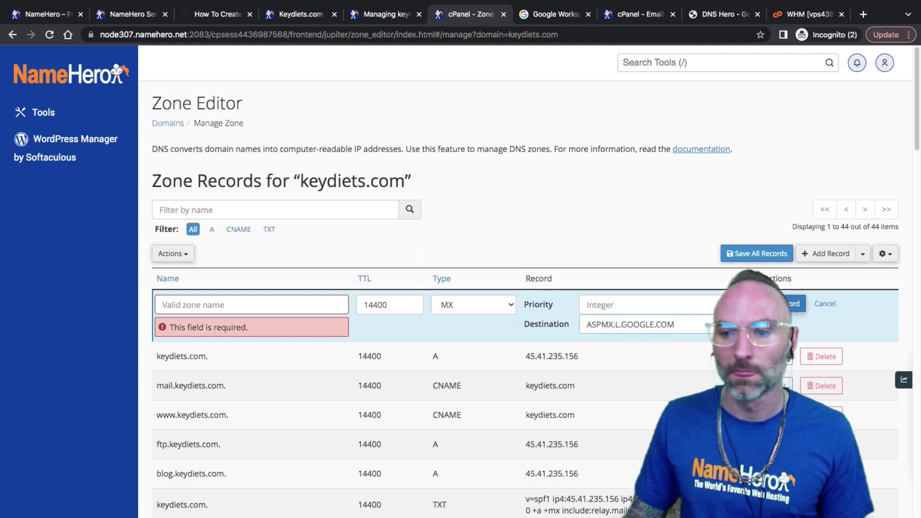
{"action": "left_click", "coordinate": [283, 320]}
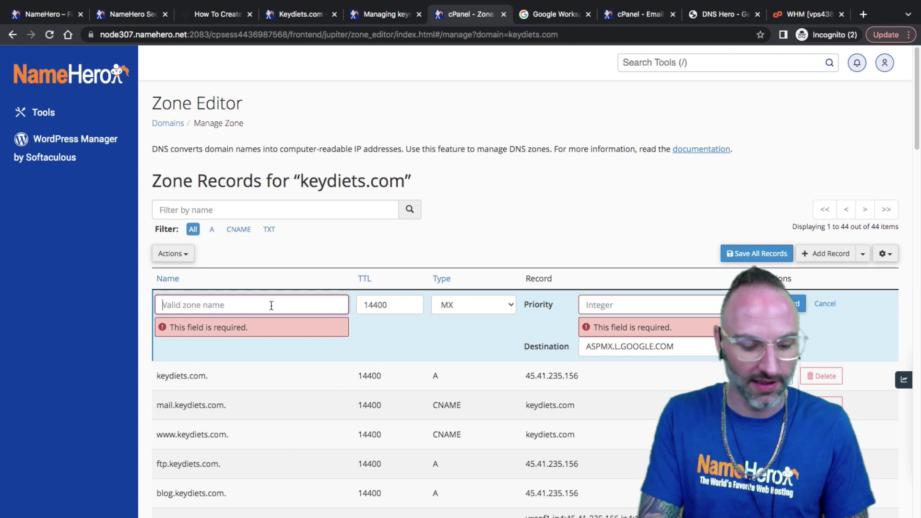
{"action": "type", "text": "keydiets.com"}
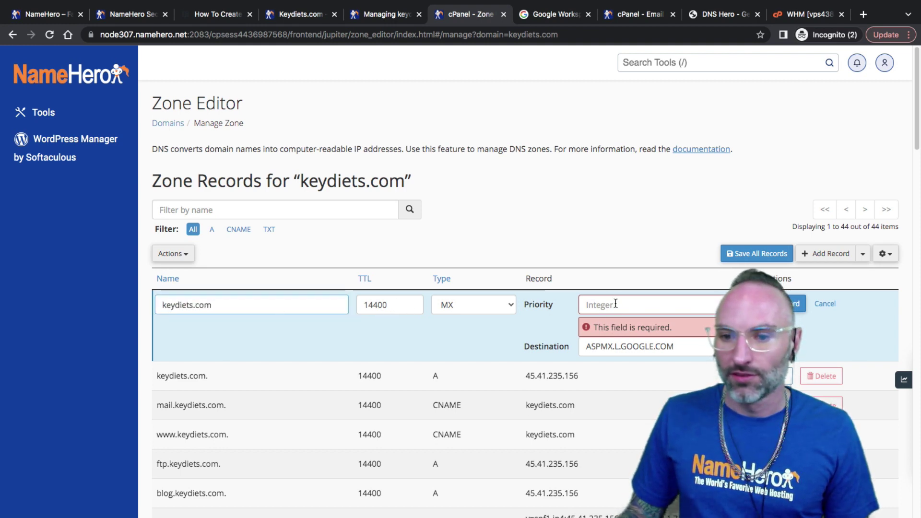
{"action": "type", "text": "."}
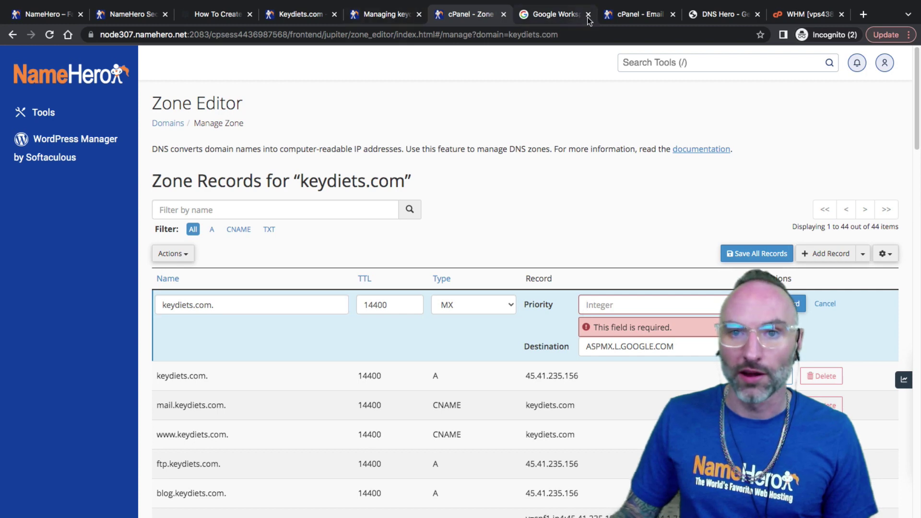
- Switch to the Google Workspace MX values page and examine the priority column and the explanation of how priorities work
{"action": "left_click", "coordinate": [559, 14]}
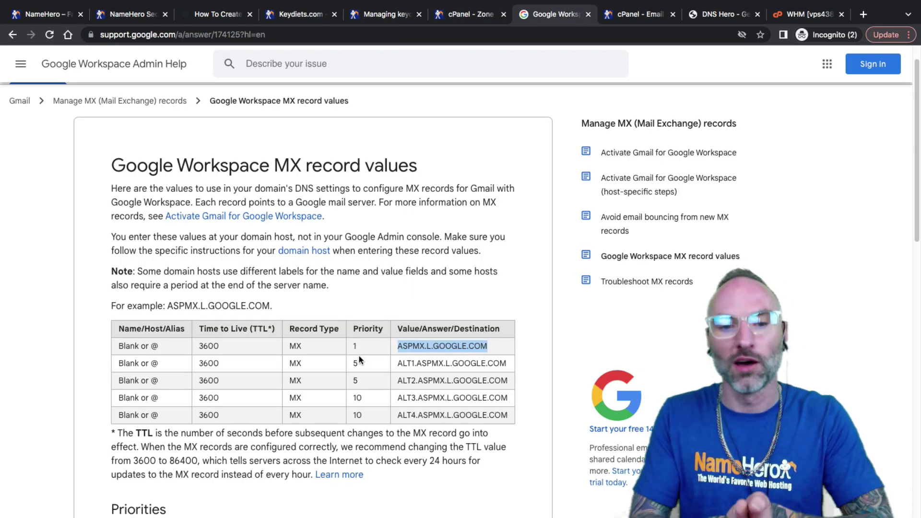
{"action": "left_click_drag", "start_coordinate": [348, 417], "coordinate": [367, 414]}
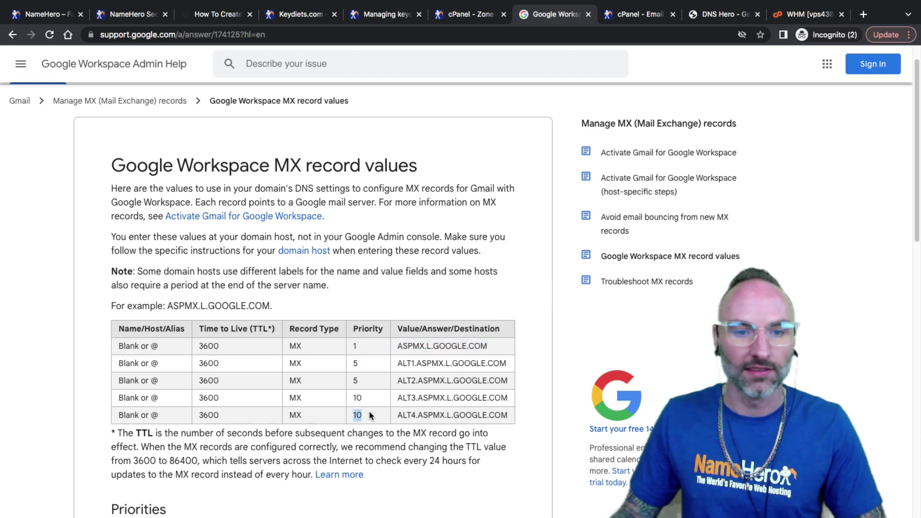
{"action": "left_click", "coordinate": [355, 355]}
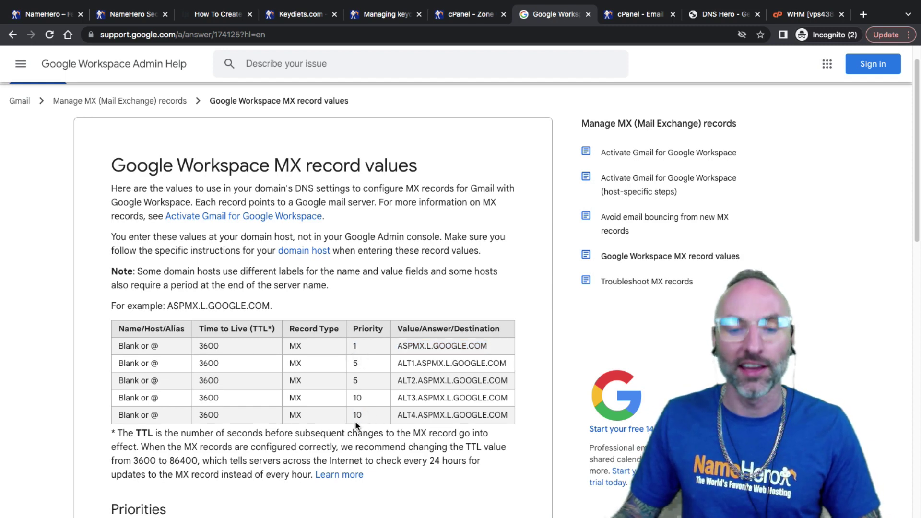
{"action": "double_click", "coordinate": [340, 356]}
{"action": "left_click", "coordinate": [338, 357]}
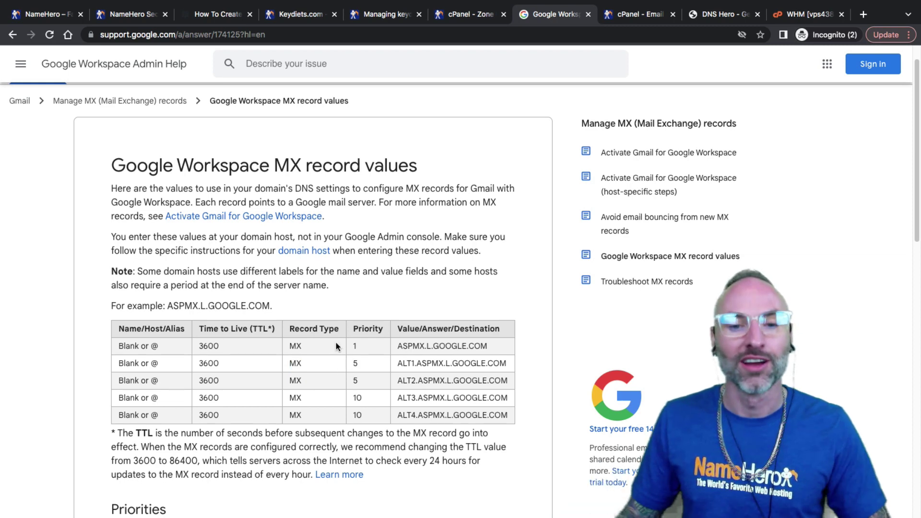
{"action": "left_click", "coordinate": [356, 345]}
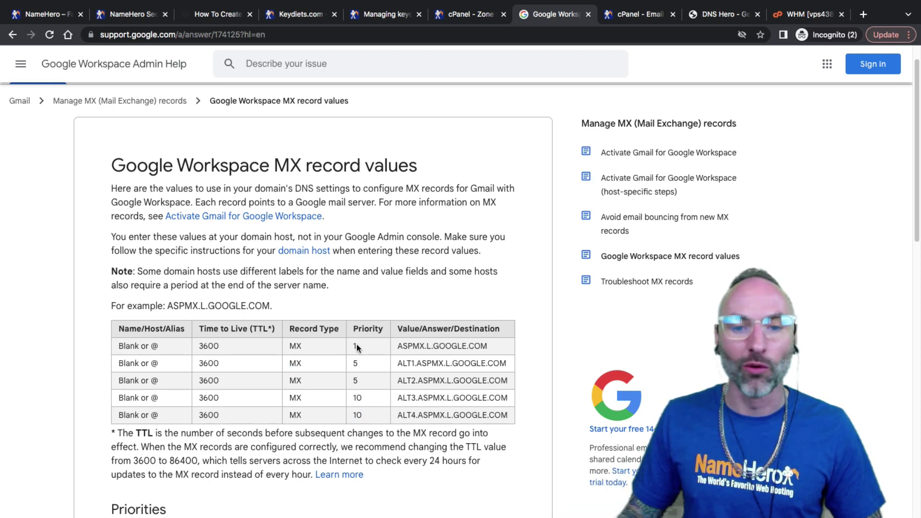
{"action": "scroll", "coordinate": [370, 412], "scroll_direction": "down", "scroll_amount": 2}
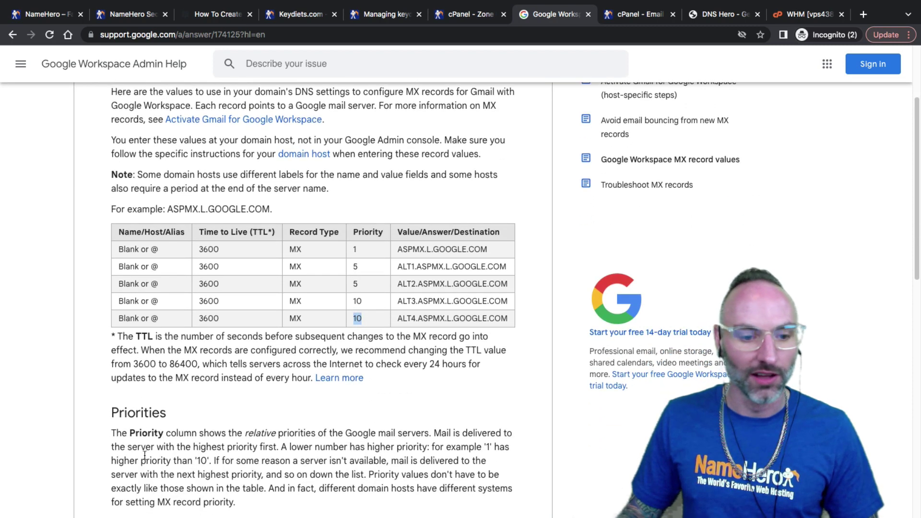
{"action": "left_click_drag", "start_coordinate": [281, 453], "coordinate": [434, 449]}
{"action": "left_click", "coordinate": [410, 370]}
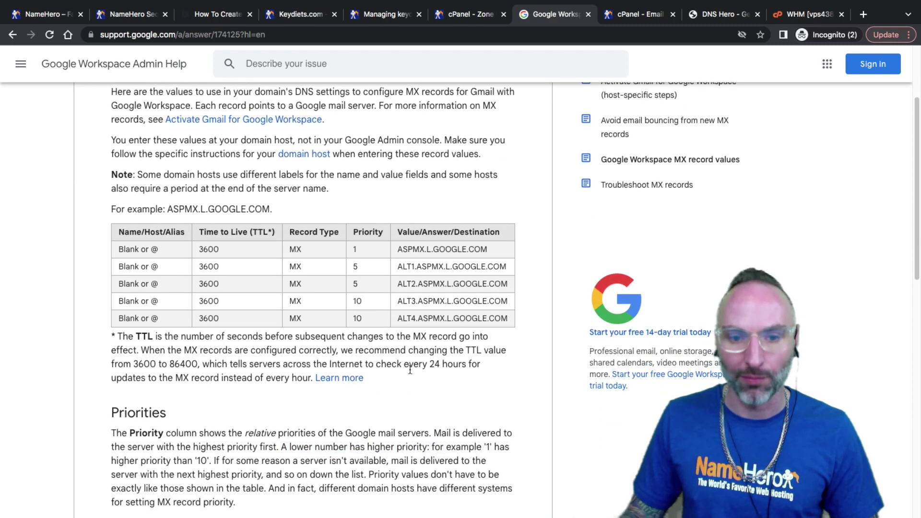
- Compare the priority values across the MX table rows and copy the priority 1 destination, ASPMX.L.GOOGLE.COM, again
{"action": "double_click", "coordinate": [359, 301]}
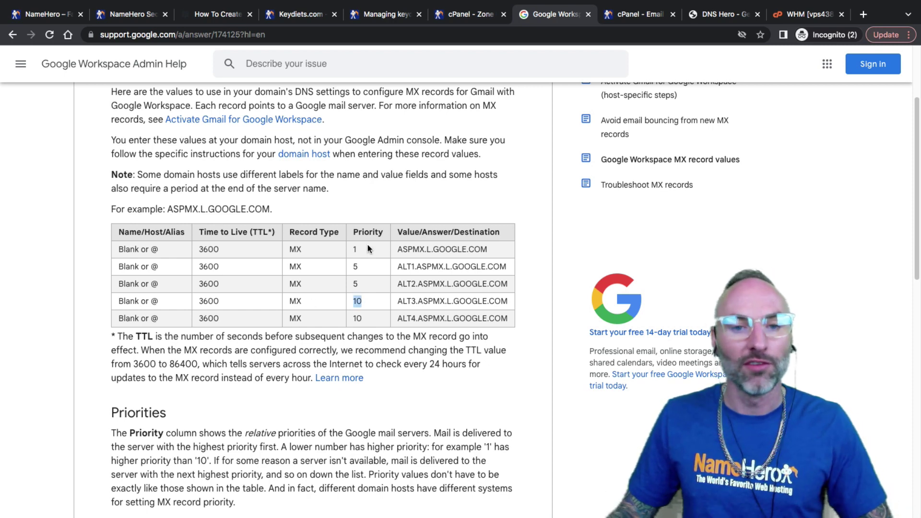
{"action": "left_click_drag", "start_coordinate": [356, 275], "coordinate": [322, 271]}
{"action": "double_click", "coordinate": [350, 314]}
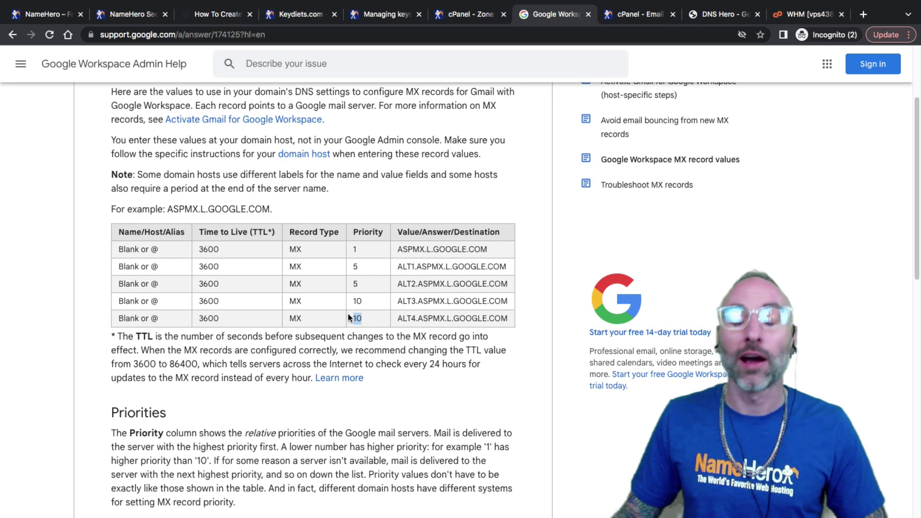
{"action": "double_click", "coordinate": [359, 250]}
{"action": "mouse_move", "coordinate": [489, 249]}
{"action": "left_mouse_down"}
{"action": "mouse_move", "coordinate": [405, 248]}
{"action": "mouse_move", "coordinate": [488, 249]}
{"action": "left_mouse_up"}
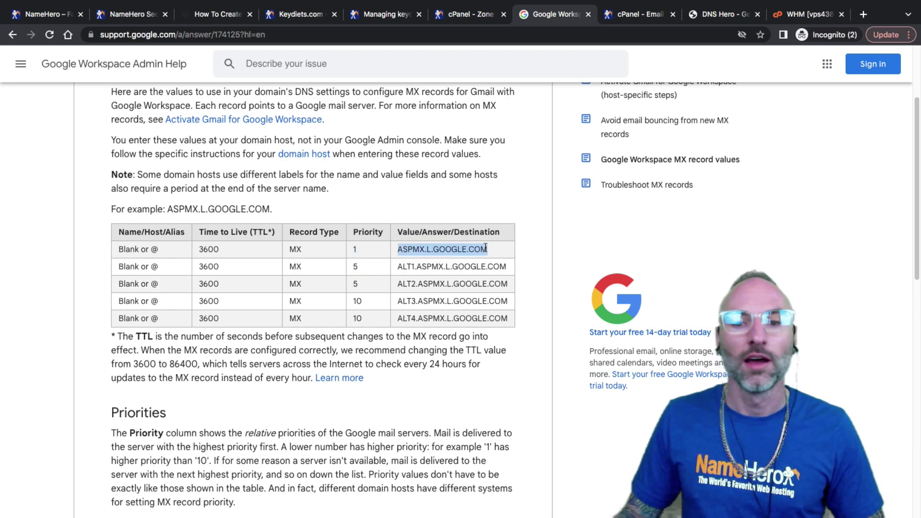
{"action": "right_click", "coordinate": [465, 249]}
{"action": "key", "text": "Return"}
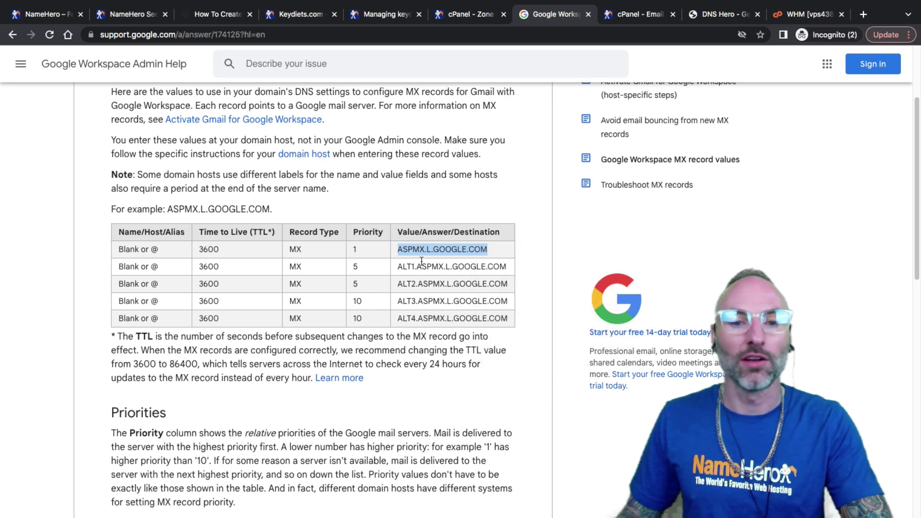
- Save the new keydiets.com MX record in the Zone Editor with priority 1, and filter the zone records to MX to check its destination
{"action": "left_click", "coordinate": [464, 18]}
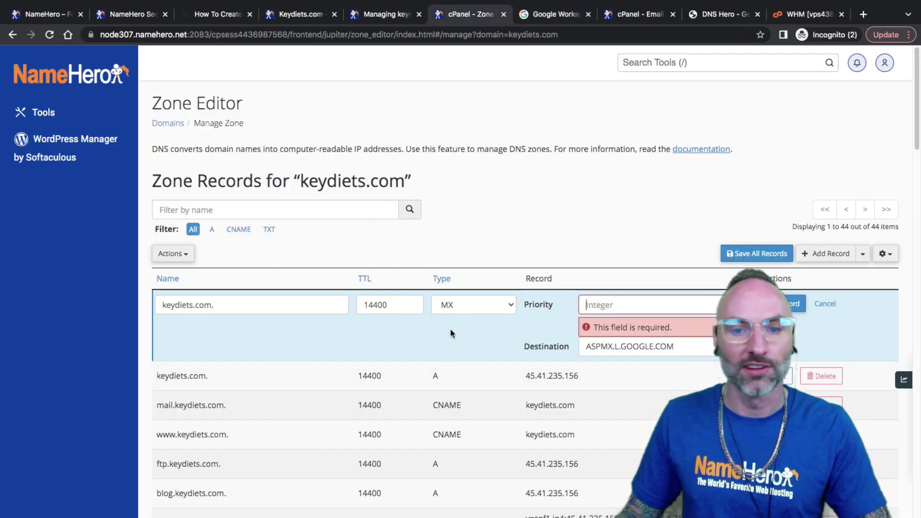
{"action": "type", "text": "1"}
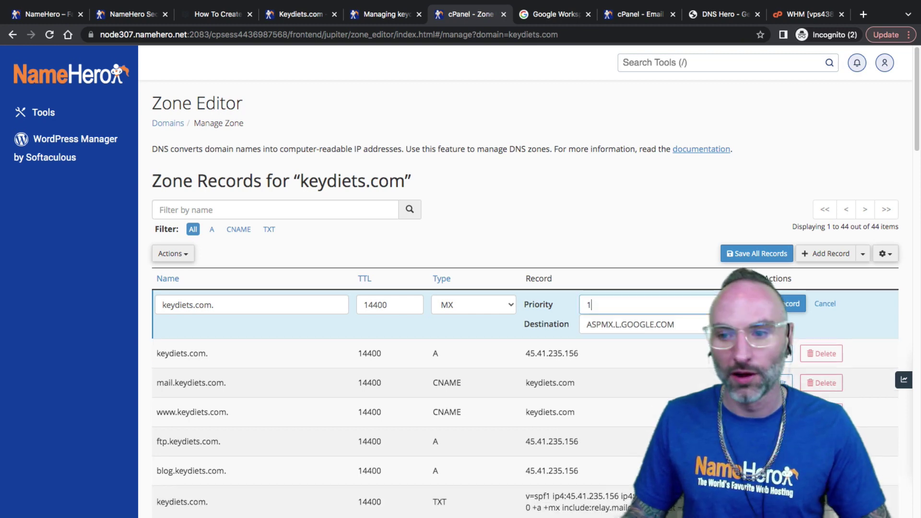
{"action": "key", "text": "Return"}
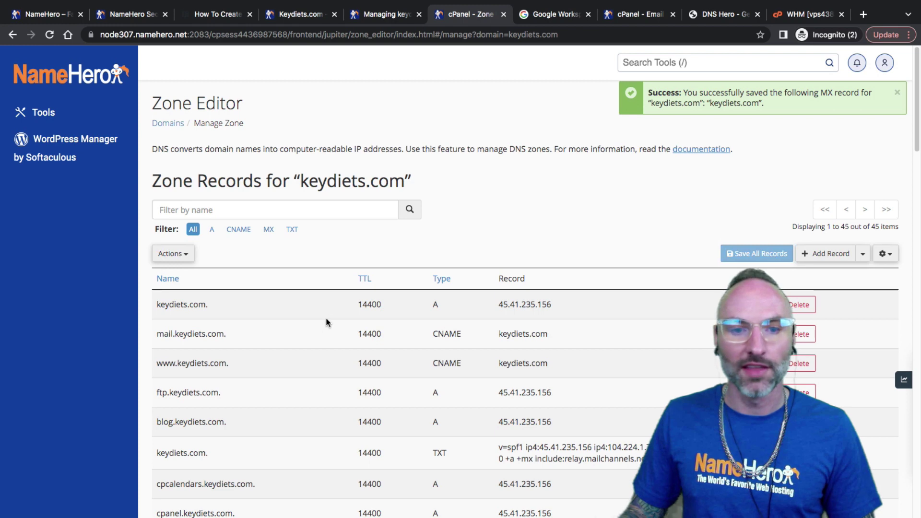
{"action": "left_click", "coordinate": [269, 229]}
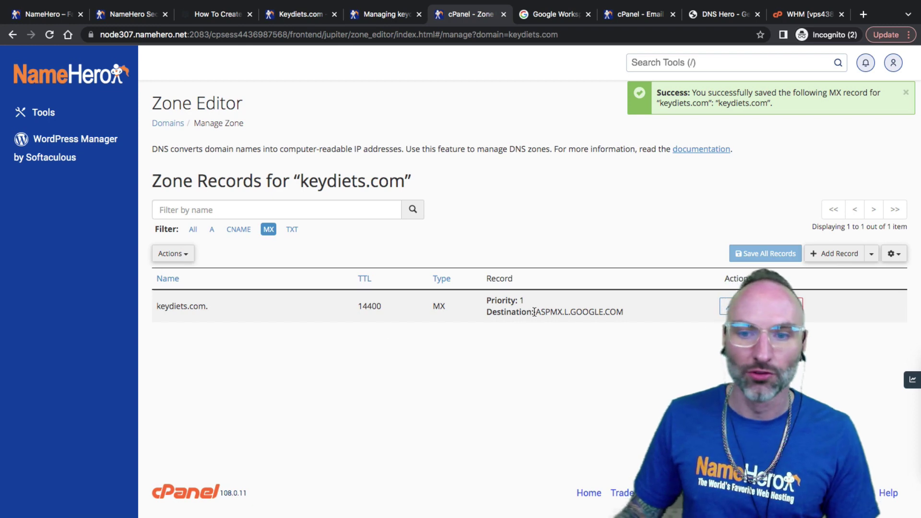
{"action": "left_click_drag", "start_coordinate": [535, 312], "coordinate": [627, 312]}
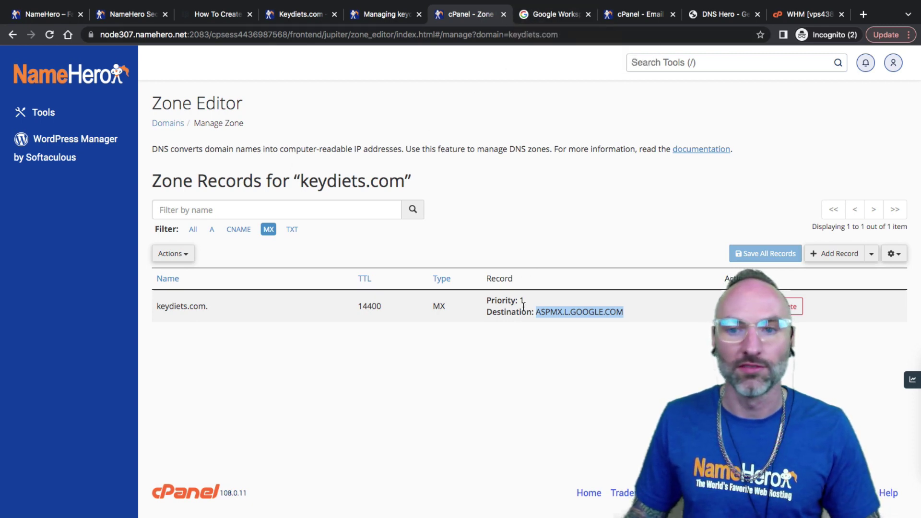
- Copy the destination ALT1.ASPMX.L.GOOGLE.COM from the Google Workspace MX values table and review the remaining rows
{"action": "left_click", "coordinate": [558, 16]}
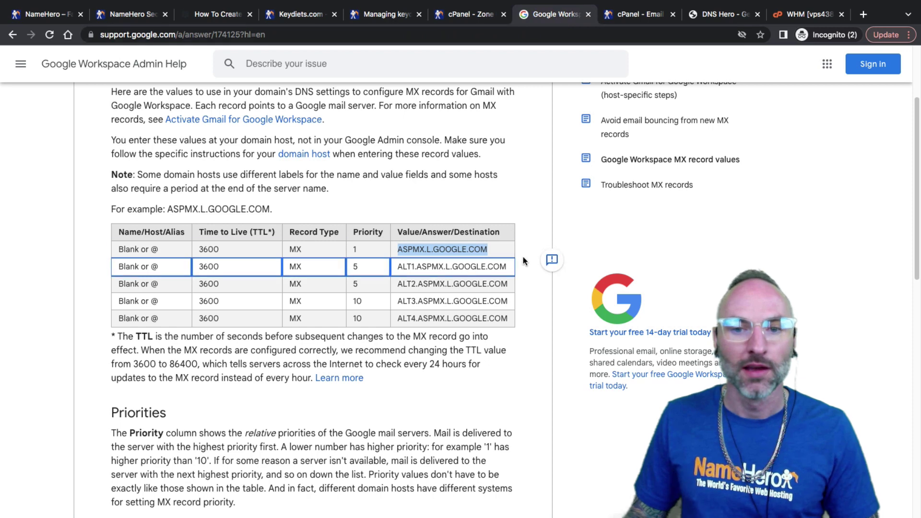
{"action": "left_click_drag", "start_coordinate": [506, 267], "coordinate": [395, 268]}
{"action": "right_click", "coordinate": [417, 263]}
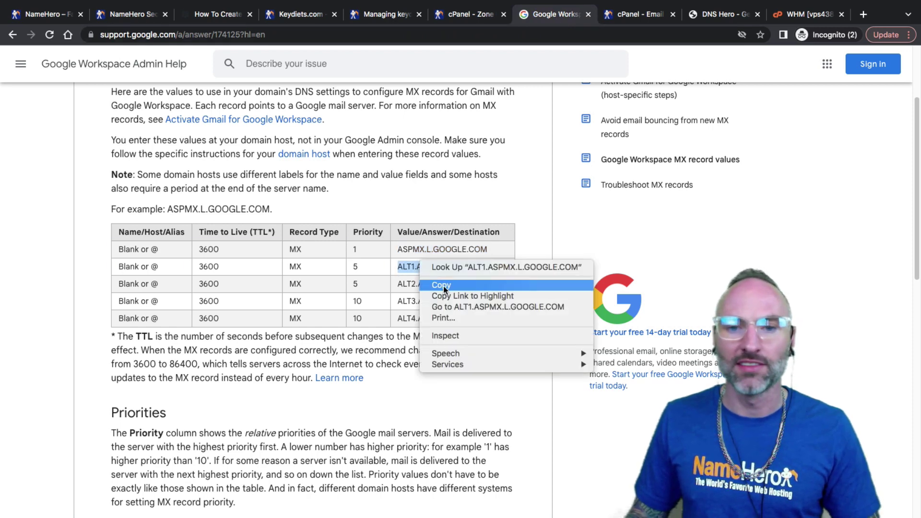
{"action": "left_click", "coordinate": [444, 286]}
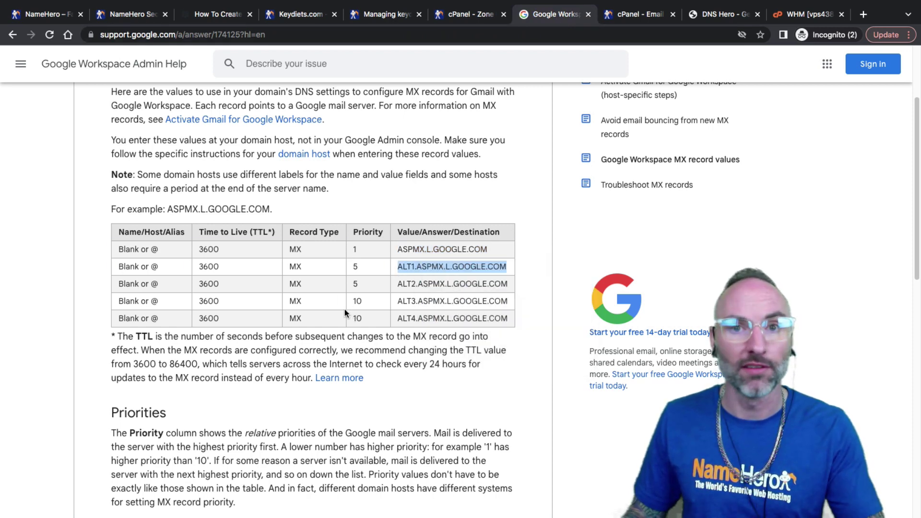
{"action": "left_click_drag", "start_coordinate": [398, 249], "coordinate": [447, 284]}
{"action": "left_click", "coordinate": [396, 273]}
{"action": "left_click", "coordinate": [433, 303]}
{"action": "left_click_drag", "start_coordinate": [406, 318], "coordinate": [436, 321]}
- Start another MX record in the cPanel Zone Editor and enter keydiets.com. as its name
{"action": "left_click", "coordinate": [466, 14]}
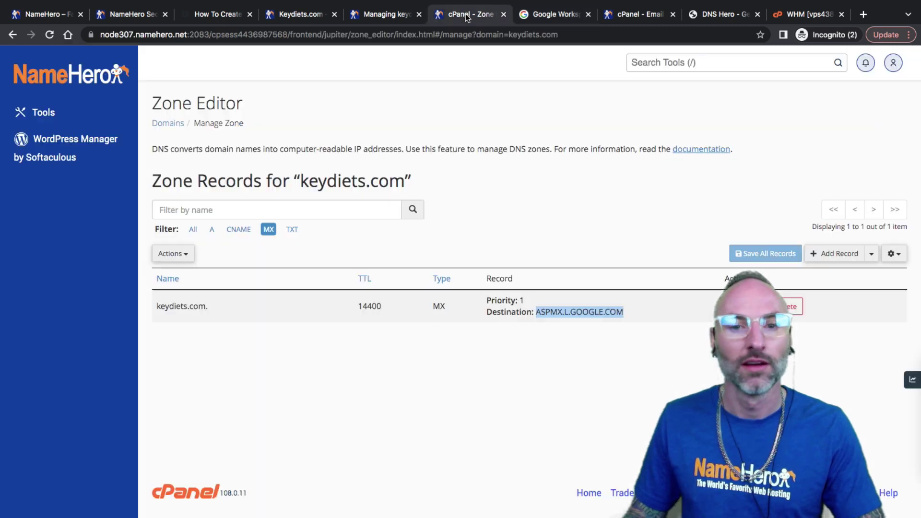
{"action": "left_click", "coordinate": [172, 253]}
{"action": "left_click", "coordinate": [538, 244]}
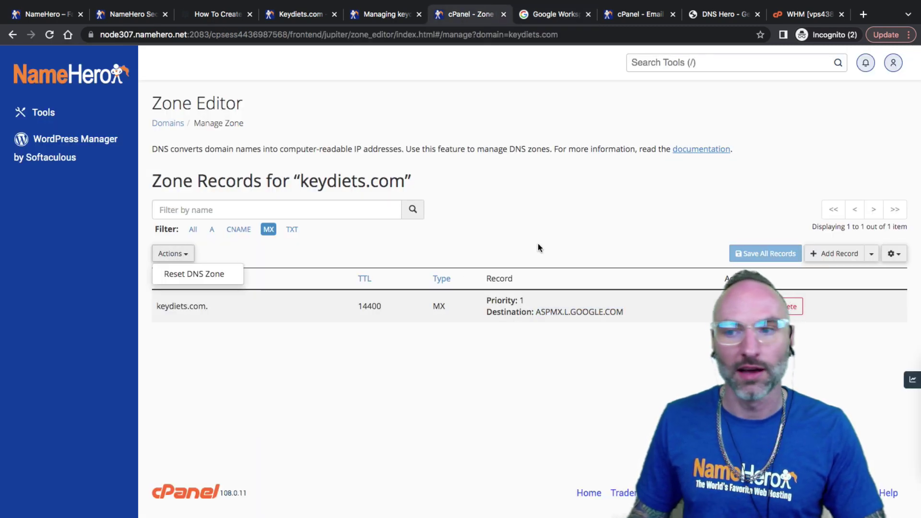
{"action": "left_click", "coordinate": [870, 254]}
{"action": "left_click", "coordinate": [835, 350]}
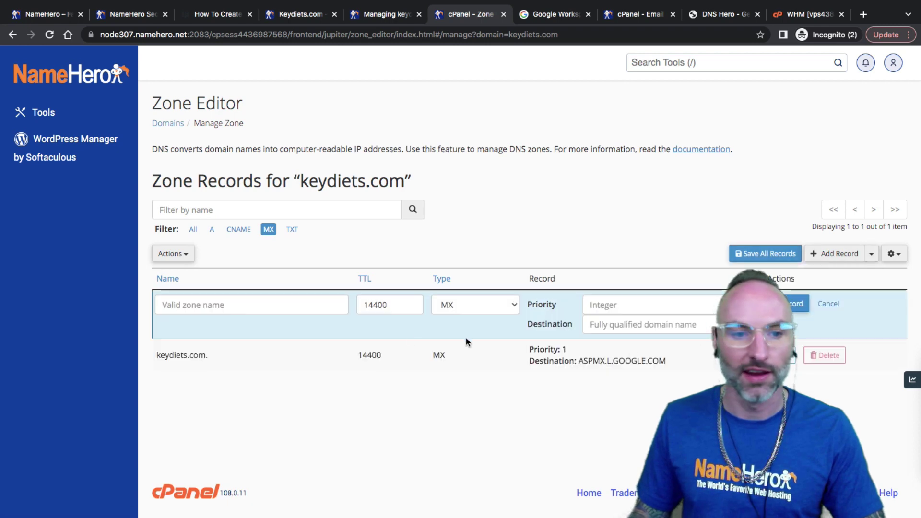
{"action": "left_click", "coordinate": [252, 305]}
{"action": "type", "text": "key"}
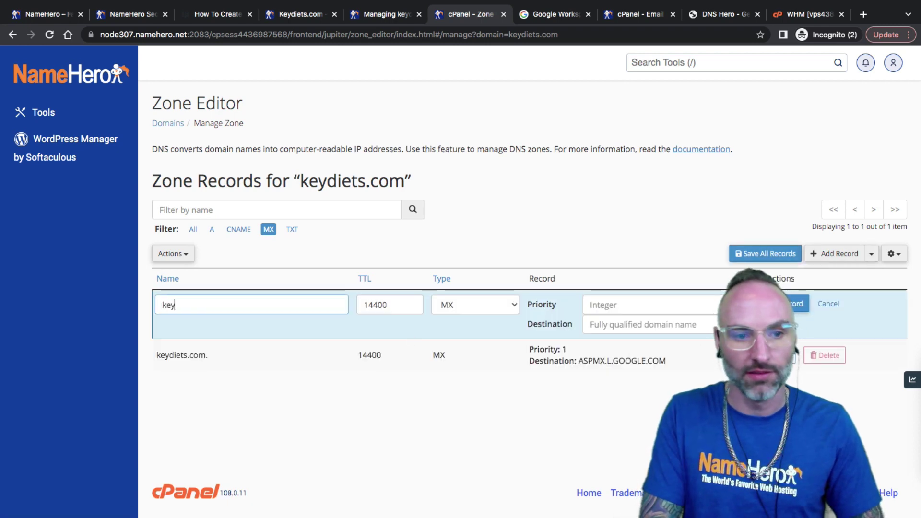
{"action": "type", "text": "diets.com"}
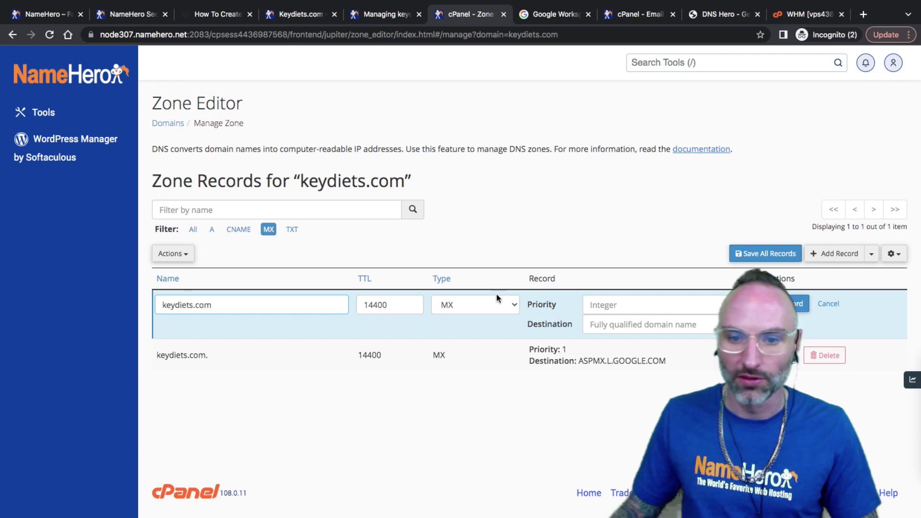
{"action": "type", "text": "."}
- Give the new MX record priority 5 and destination ALT1.ASPMX.L.GOOGLE.COM, save it, and review both MX entries
{"action": "left_click", "coordinate": [633, 307]}
{"action": "type", "text": "5"}
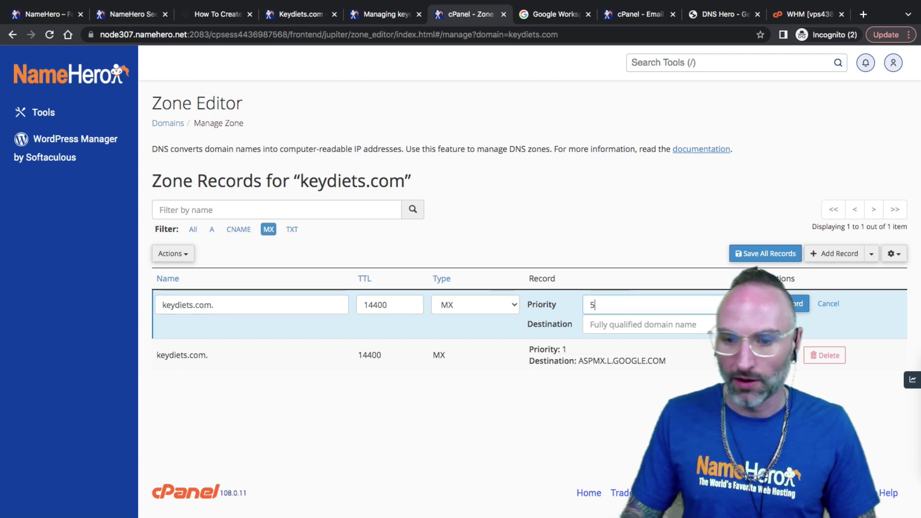
{"action": "key", "text": "ctrl+v"}
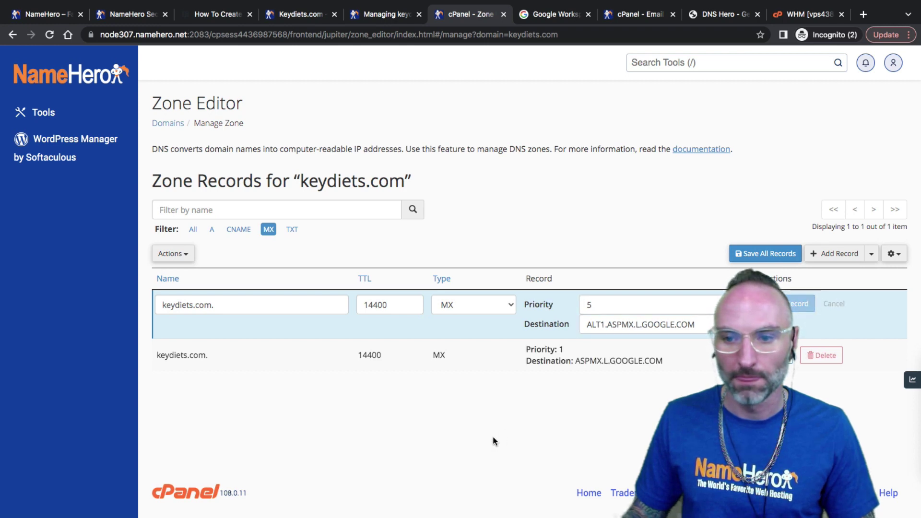
{"action": "key", "text": "Return"}
{"action": "left_click_drag", "start_coordinate": [488, 300], "coordinate": [531, 344]}
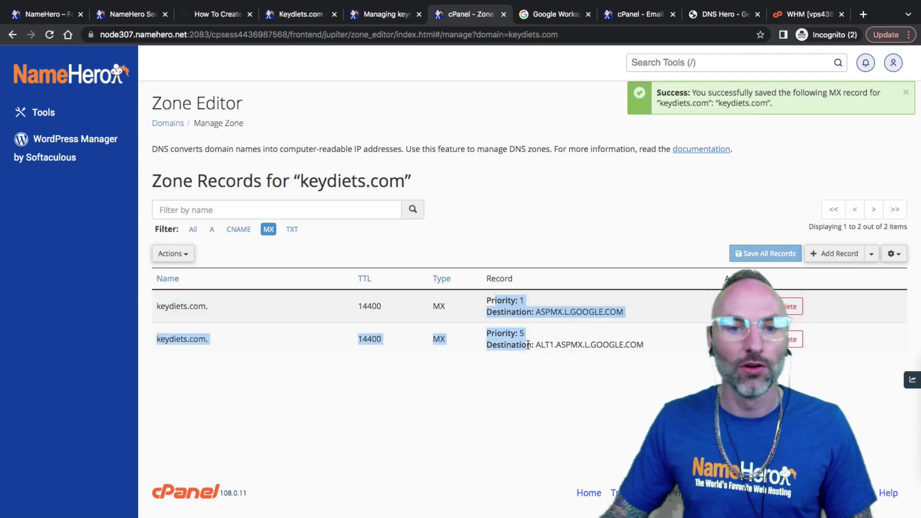
{"action": "double_click", "coordinate": [590, 344]}
{"action": "left_click", "coordinate": [220, 332]}
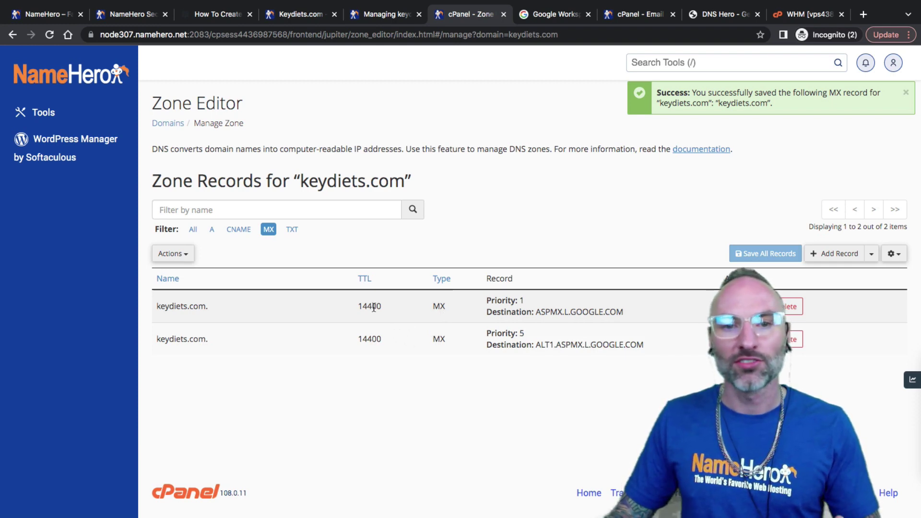
- Open the cPanel tools page in a separate browser tab, search the tools for email, and open Email Routing
{"action": "left_click", "coordinate": [65, 80], "text": "super"}
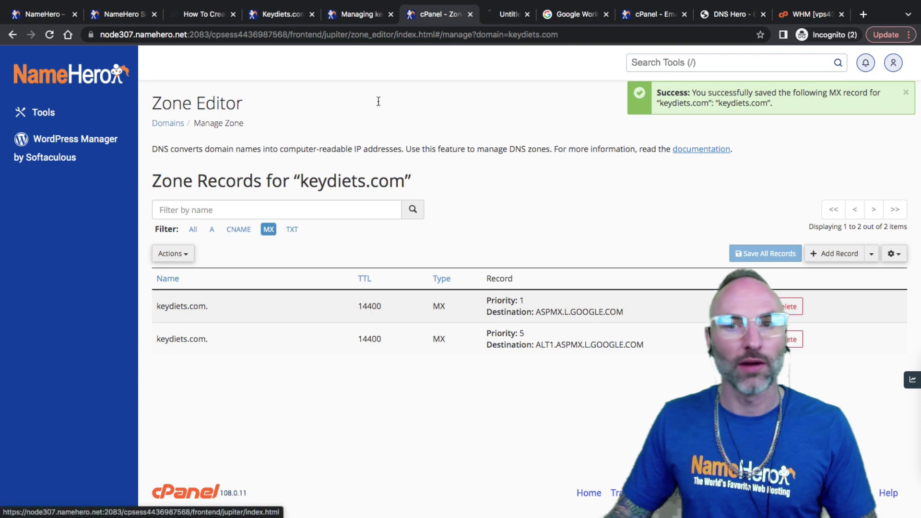
{"action": "key", "text": "ctrl+Tab"}
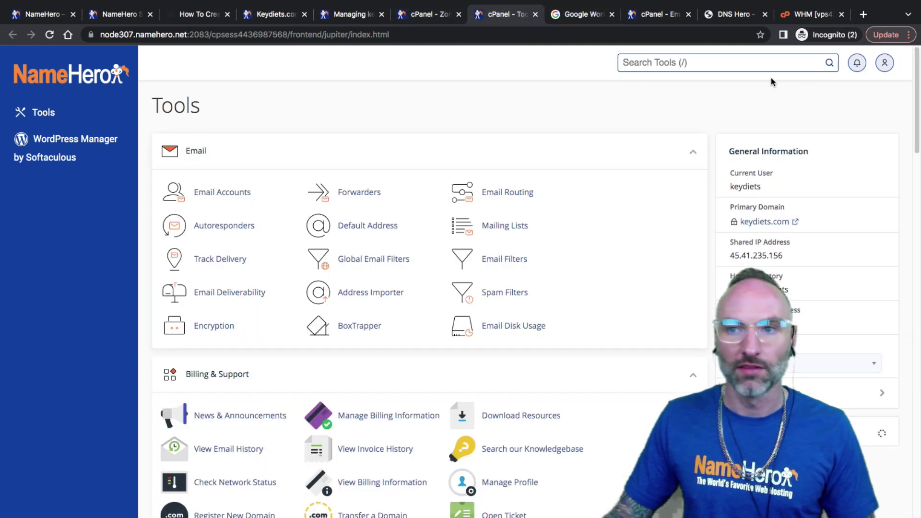
{"action": "left_click", "coordinate": [726, 63]}
{"action": "type", "text": "ema"}
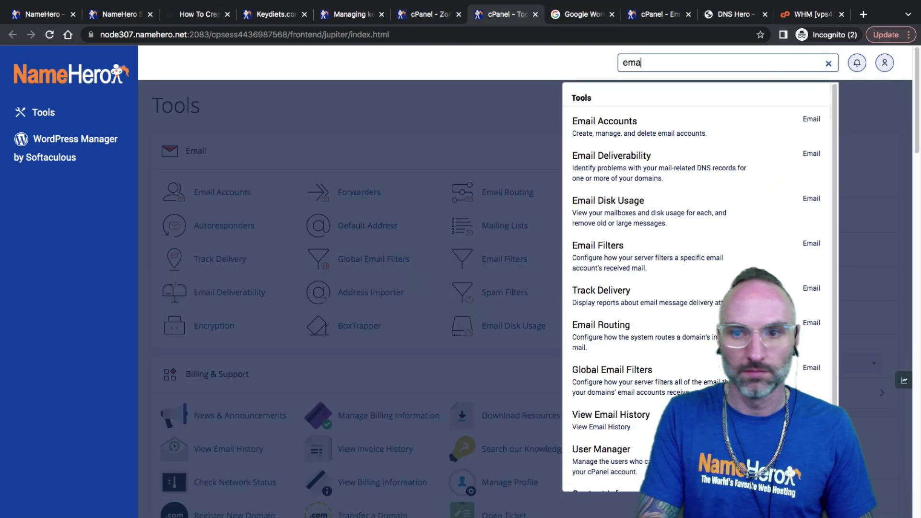
{"action": "type", "text": "il"}
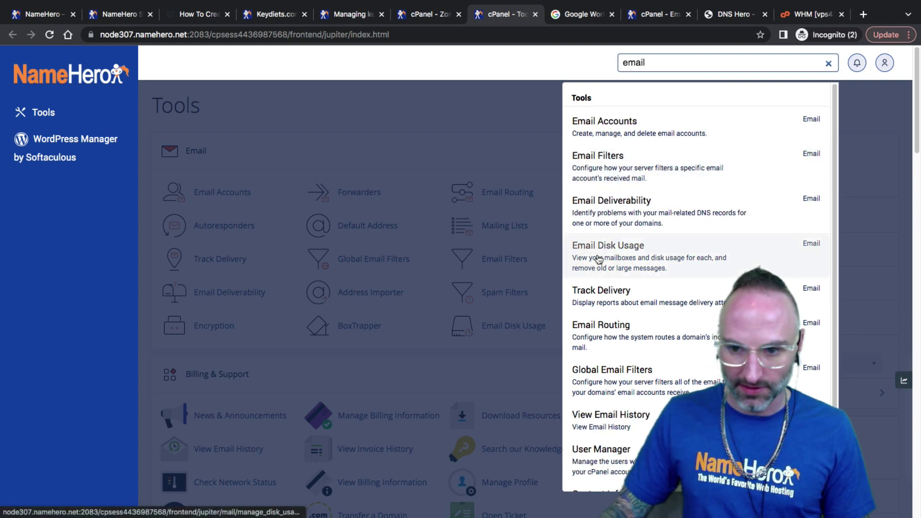
{"action": "left_click", "coordinate": [619, 330]}
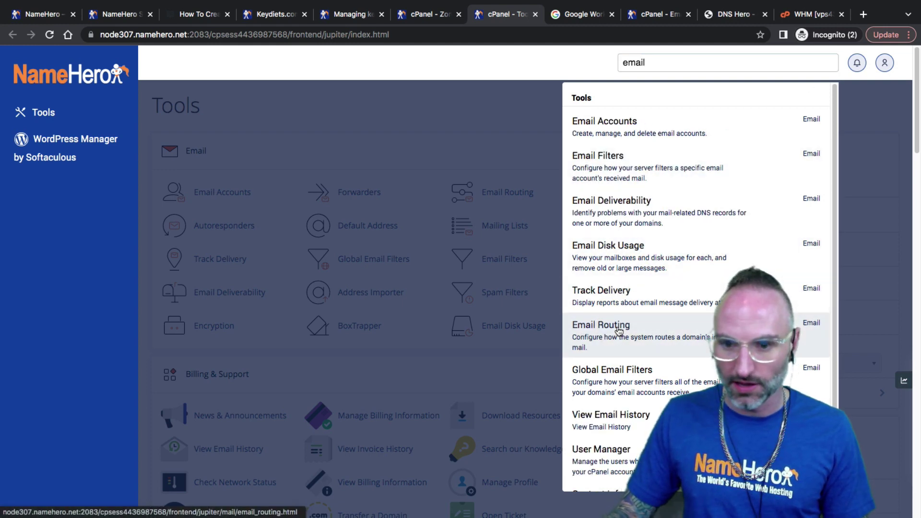
- Select the keydiets.com domain, review the routing options, and change its email routing to Remote Mail Exchanger
{"action": "left_click", "coordinate": [286, 234]}
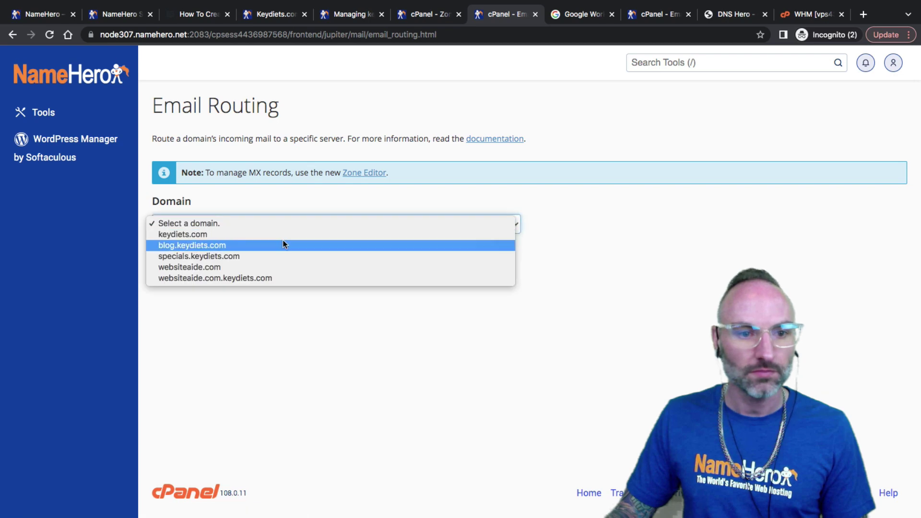
{"action": "left_click", "coordinate": [283, 233]}
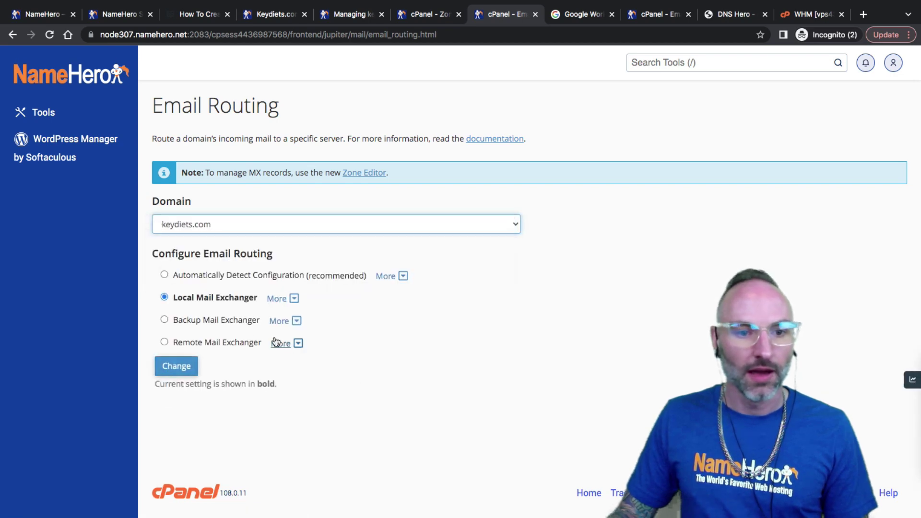
{"action": "left_click_drag", "start_coordinate": [204, 300], "coordinate": [243, 300]}
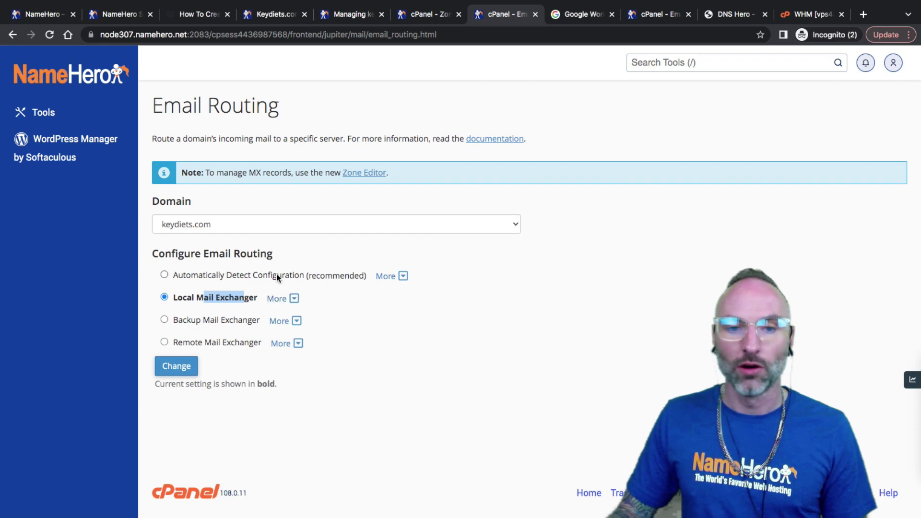
{"action": "left_click", "coordinate": [195, 345]}
{"action": "left_click_drag", "start_coordinate": [181, 274], "coordinate": [360, 277]}
{"action": "left_click", "coordinate": [357, 277]}
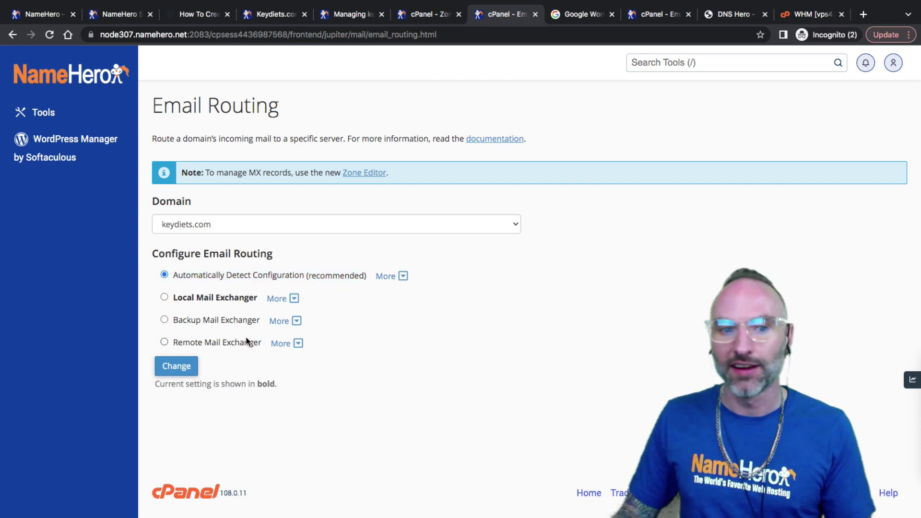
{"action": "left_click", "coordinate": [214, 349]}
{"action": "left_click", "coordinate": [189, 369]}
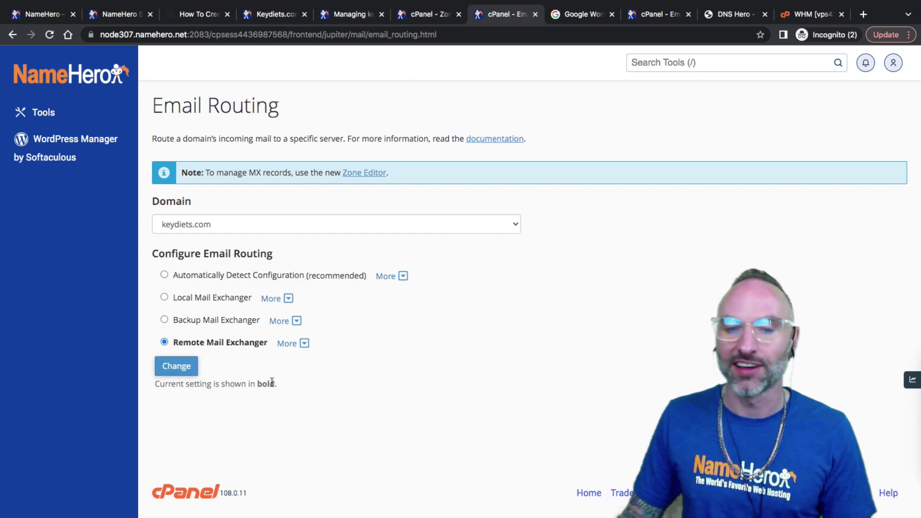
- Revisit the MX records in the Zone Editor, switch to DNS Hero, and run a DNS report for keydiets.com
{"action": "left_click", "coordinate": [417, 15]}
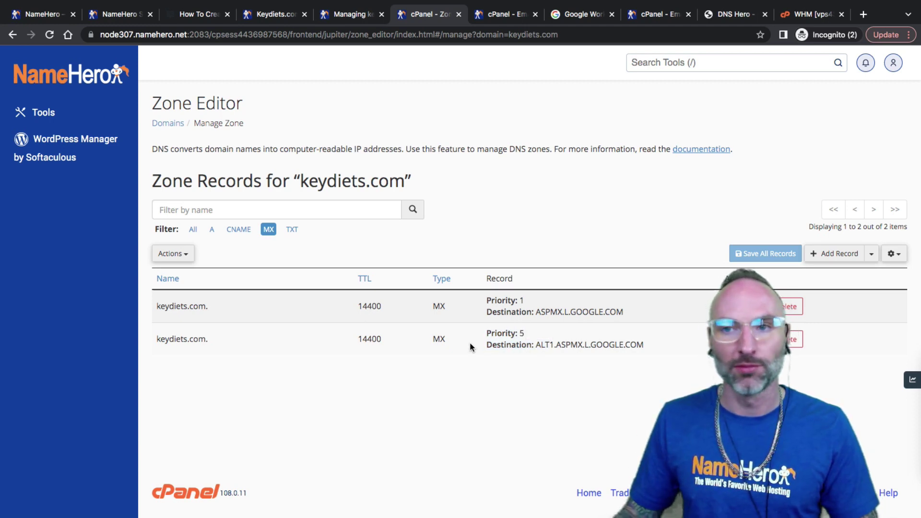
{"action": "left_click", "coordinate": [730, 14]}
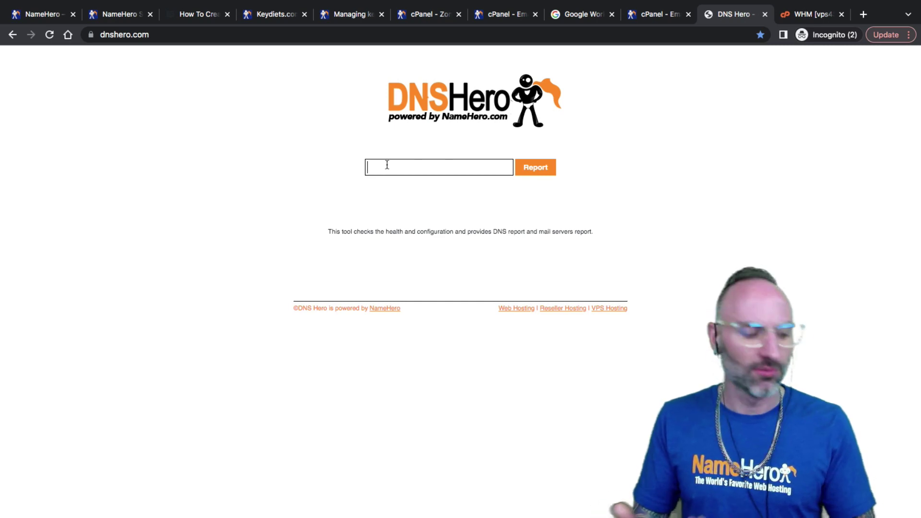
{"action": "type", "text": "keydi"}
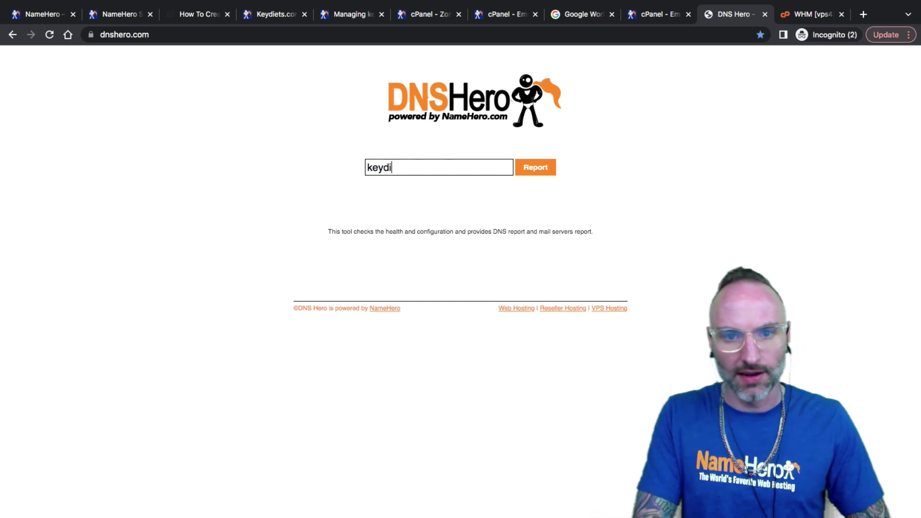
{"action": "type", "text": "ets.com"}
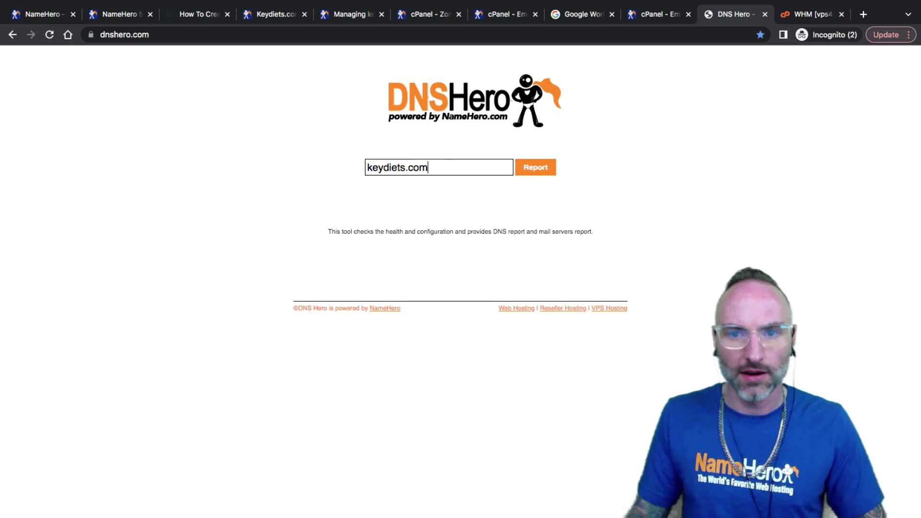
{"action": "left_click", "coordinate": [538, 174]}
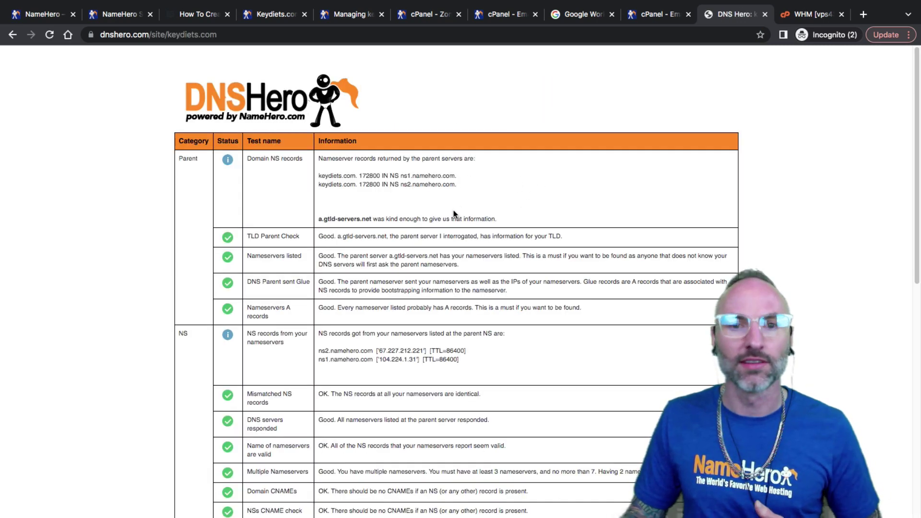
- Read through the keydiets.com DNS report and check the mail server hosts and IP addresses in its MX section
{"action": "scroll", "coordinate": [446, 216], "scroll_direction": "down", "scroll_amount": 8}
{"action": "scroll", "coordinate": [446, 216], "scroll_direction": "down", "scroll_amount": 2}
{"action": "scroll", "coordinate": [442, 214], "scroll_direction": "up", "scroll_amount": 10}
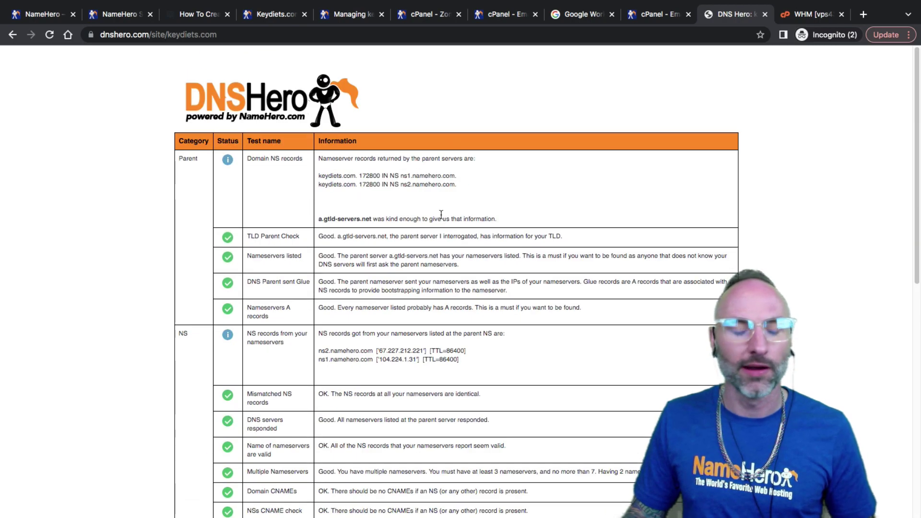
{"action": "scroll", "coordinate": [440, 215], "scroll_direction": "down", "scroll_amount": 6}
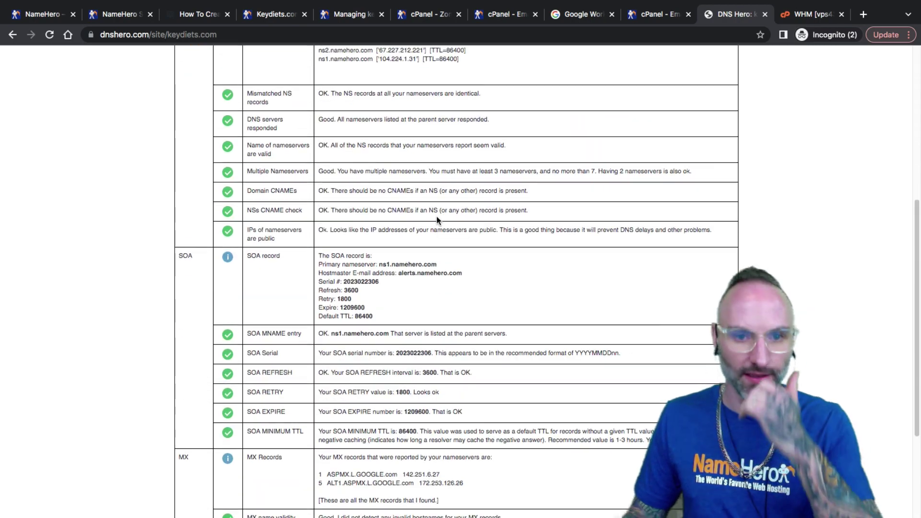
{"action": "scroll", "coordinate": [434, 214], "scroll_direction": "up", "scroll_amount": 9}
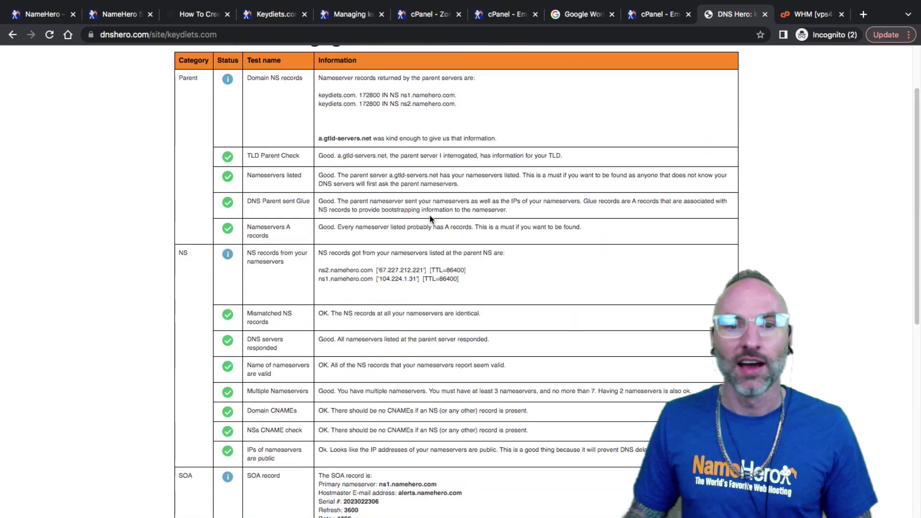
{"action": "scroll", "coordinate": [438, 210], "scroll_direction": "down", "scroll_amount": 3}
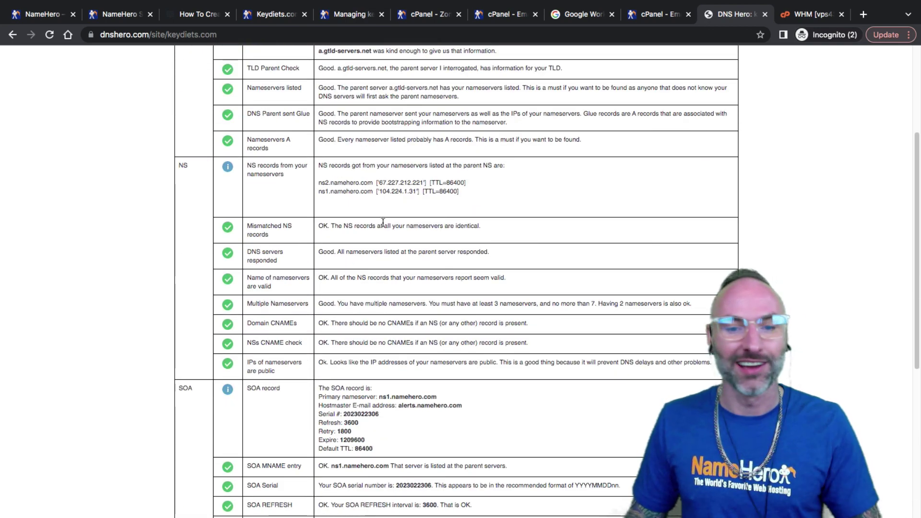
{"action": "scroll", "coordinate": [379, 226], "scroll_direction": "down", "scroll_amount": 4}
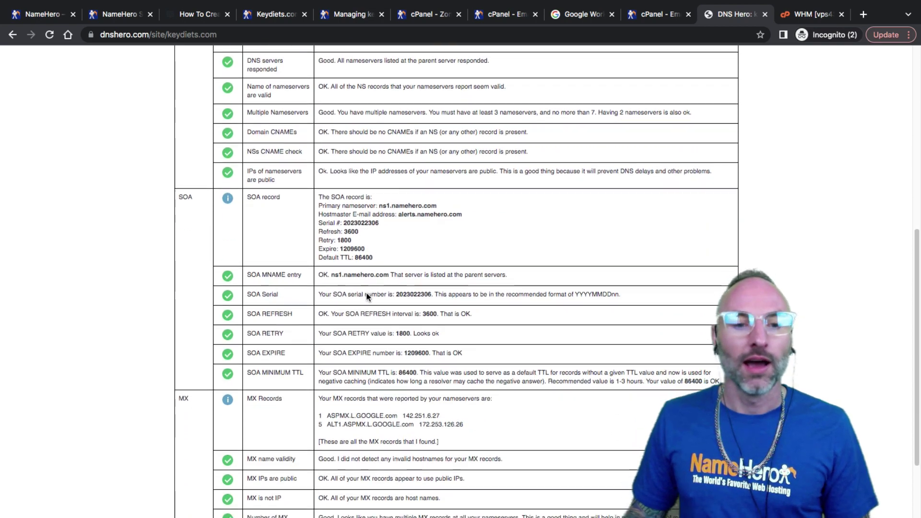
{"action": "scroll", "coordinate": [345, 300], "scroll_direction": "down", "scroll_amount": 2}
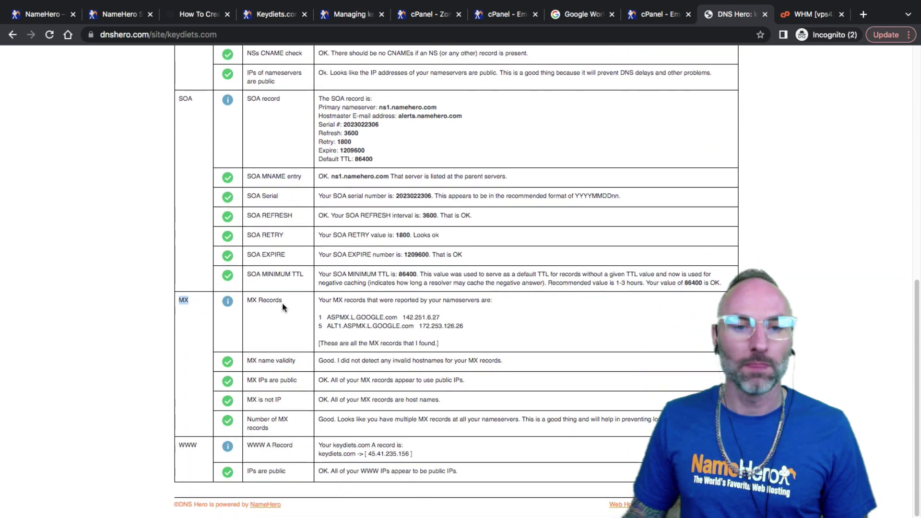
{"action": "left_click_drag", "start_coordinate": [342, 318], "coordinate": [311, 300]}
{"action": "left_click", "coordinate": [311, 300]}
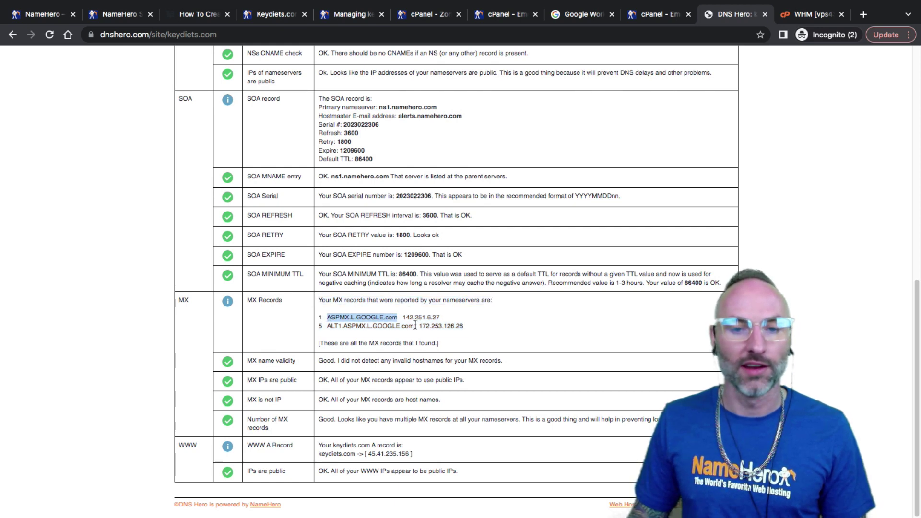
{"action": "left_click_drag", "start_coordinate": [409, 326], "coordinate": [357, 321]}
{"action": "left_click_drag", "start_coordinate": [440, 319], "coordinate": [405, 316]}
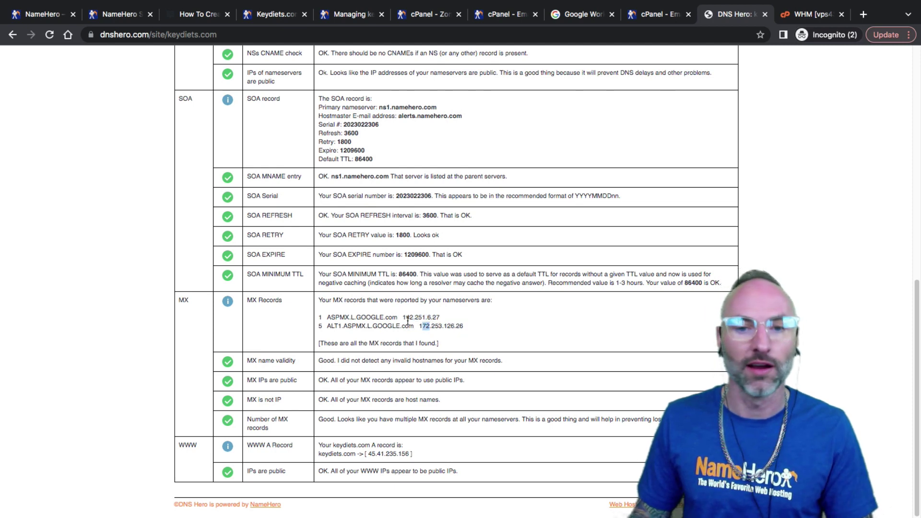
- Compare the mail hosts in the DNS Hero report with the email routing setting and Google Workspace's alternate MX server values
{"action": "left_click_drag", "start_coordinate": [430, 317], "coordinate": [382, 325]}
{"action": "left_click", "coordinate": [377, 326]}
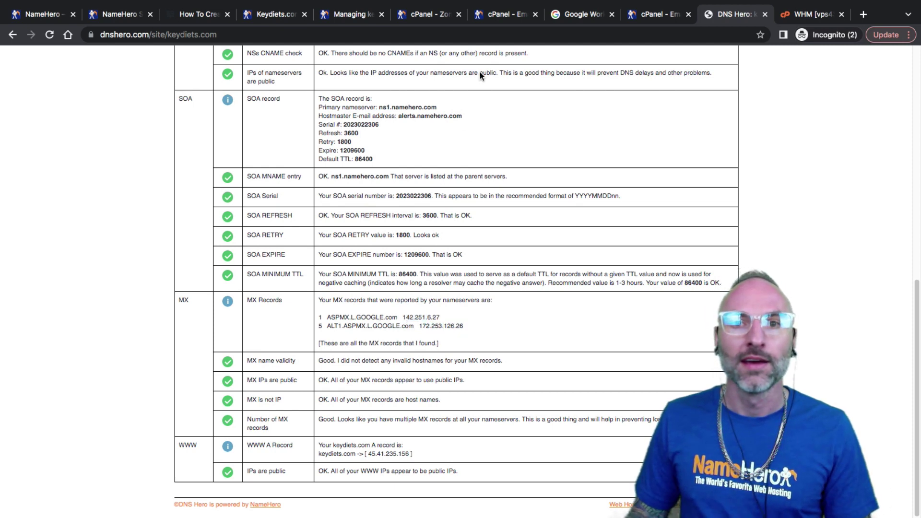
{"action": "left_click", "coordinate": [501, 15]}
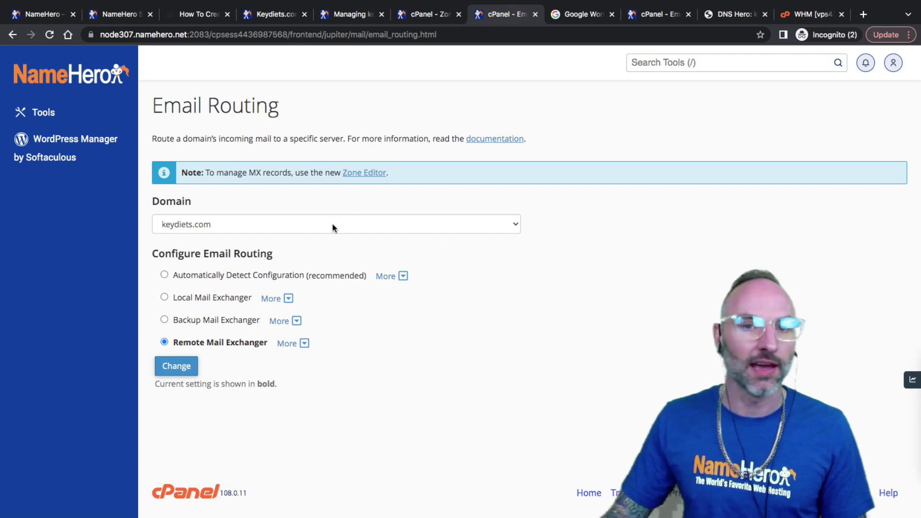
{"action": "left_click", "coordinate": [579, 19]}
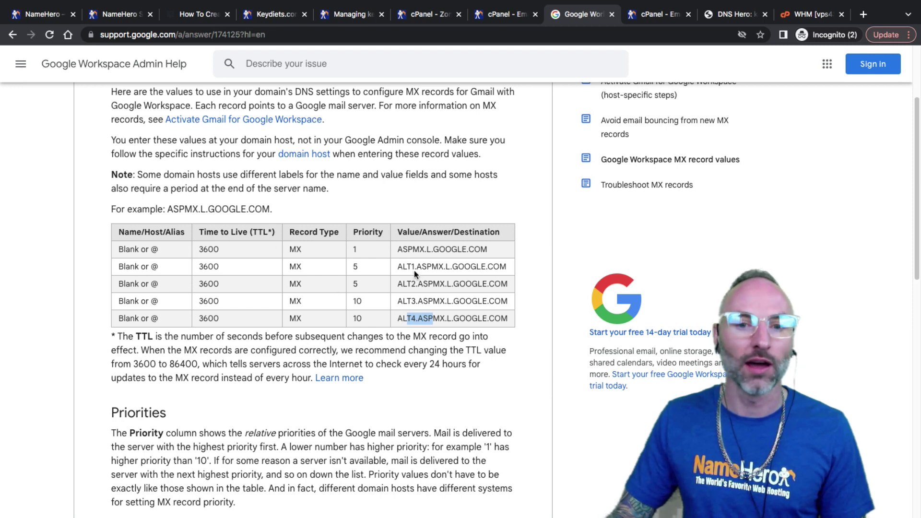
{"action": "left_click_drag", "start_coordinate": [398, 284], "coordinate": [508, 287]}
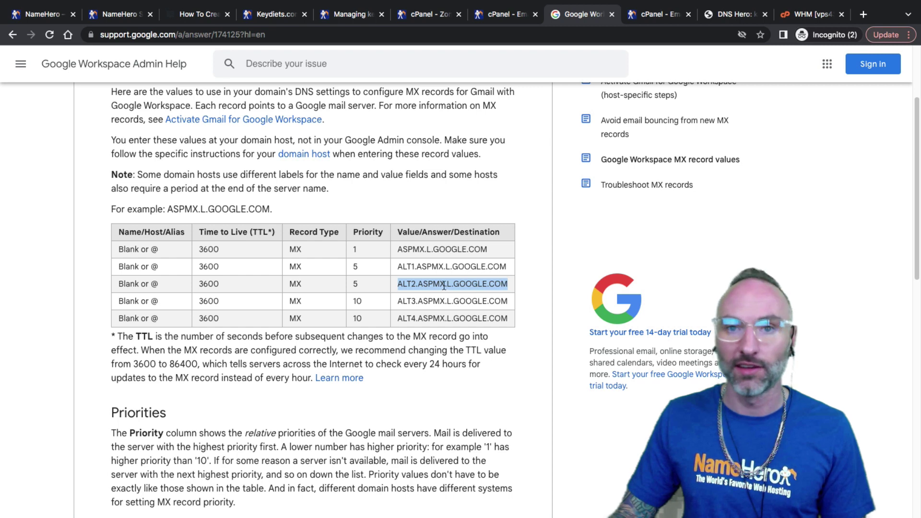
{"action": "left_click_drag", "start_coordinate": [418, 284], "coordinate": [418, 318]}
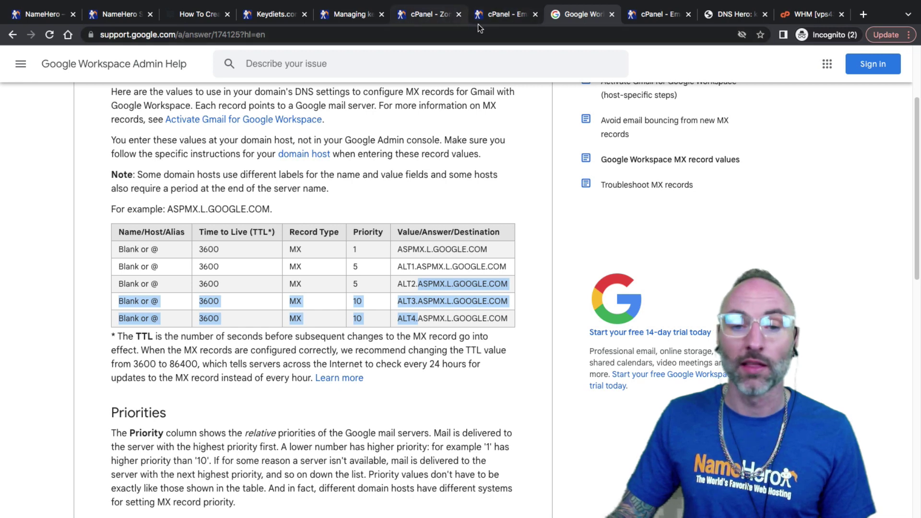
- Delete both Google MX records, ASPMX.L.GOOGLE.COM and ALT1.ASPMX.L.GOOGLE.COM, from the keydiets.com zone
{"action": "left_click", "coordinate": [441, 20]}
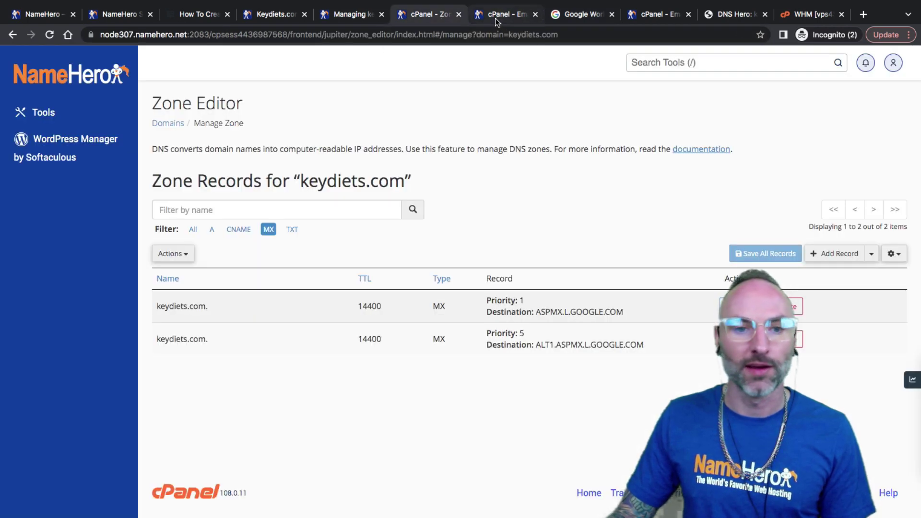
{"action": "left_click", "coordinate": [790, 306]}
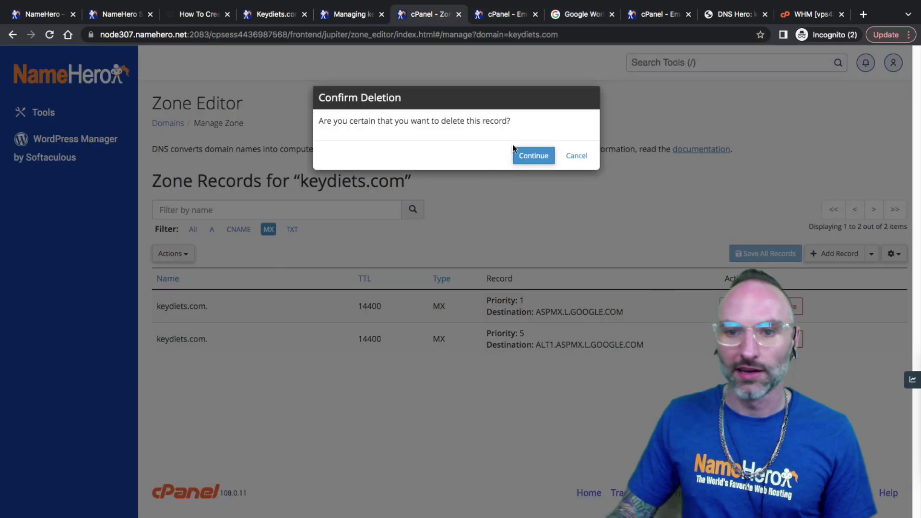
{"action": "left_click", "coordinate": [529, 156]}
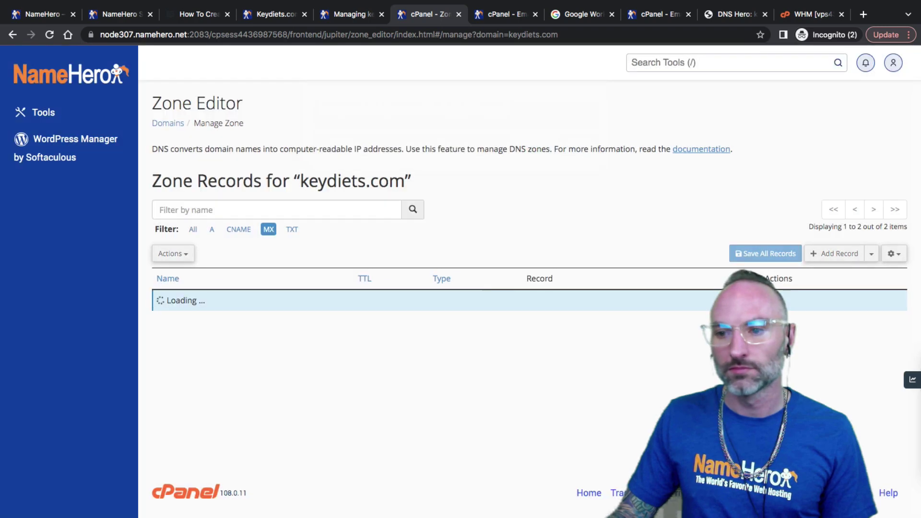
{"action": "left_click", "coordinate": [791, 306]}
{"action": "left_click", "coordinate": [532, 155]}
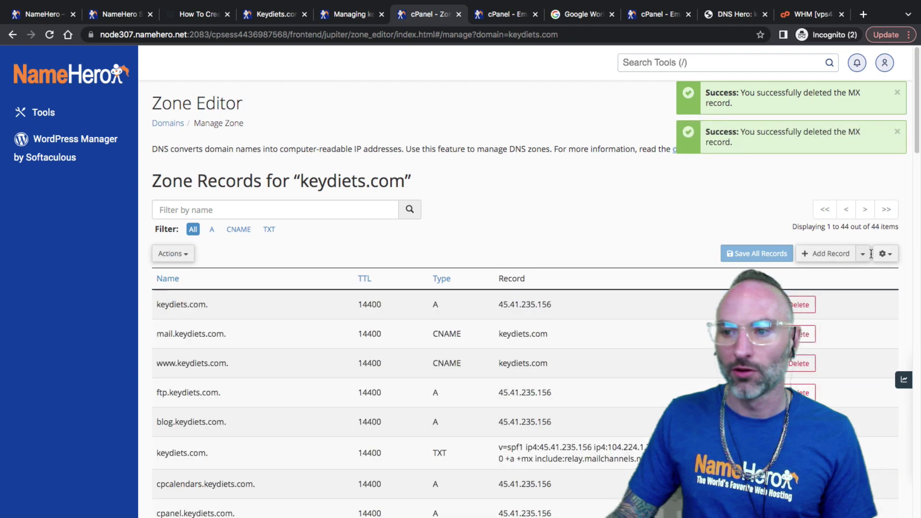
- Add an MX record for keydiets.com. with priority 0 and destination keydiets.com, and filter the zone to MX records
{"action": "left_click", "coordinate": [863, 253]}
{"action": "left_click", "coordinate": [816, 349]}
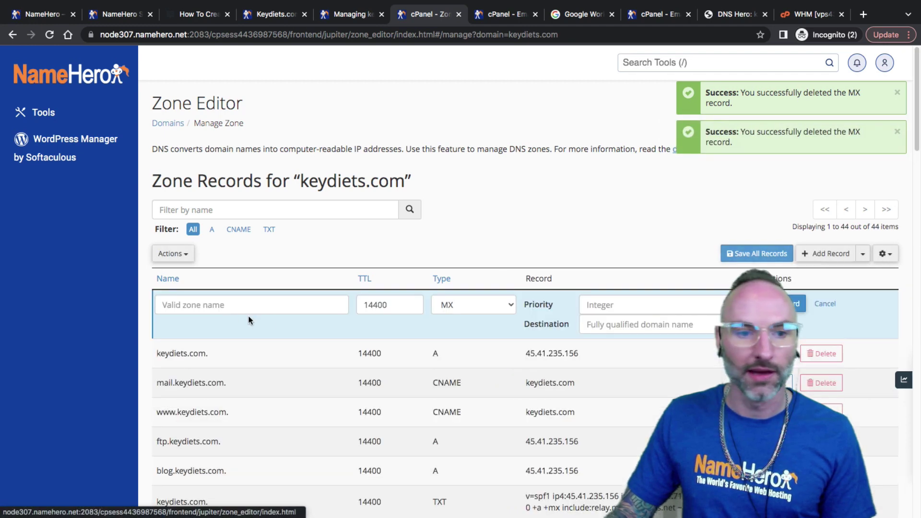
{"action": "type", "text": "keydiets.com"}
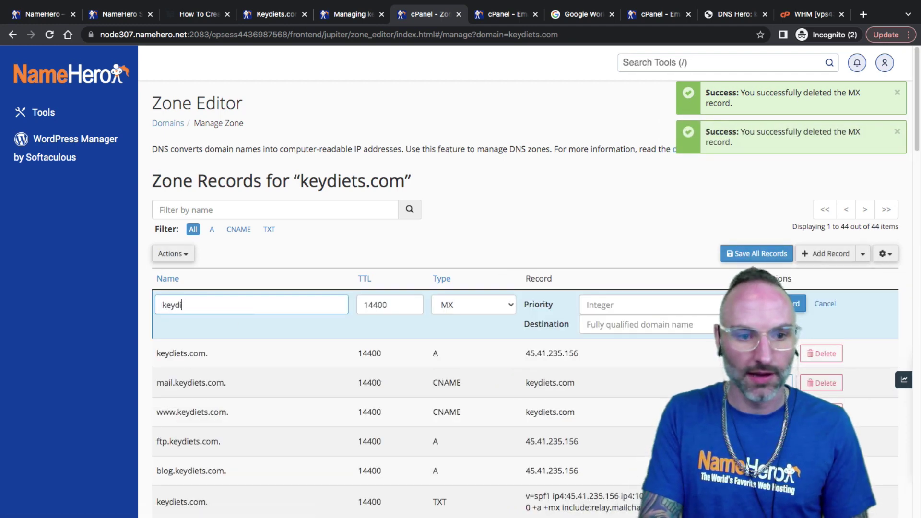
{"action": "left_click", "coordinate": [645, 311]}
{"action": "type", "text": "0"}
{"action": "left_click", "coordinate": [662, 329]}
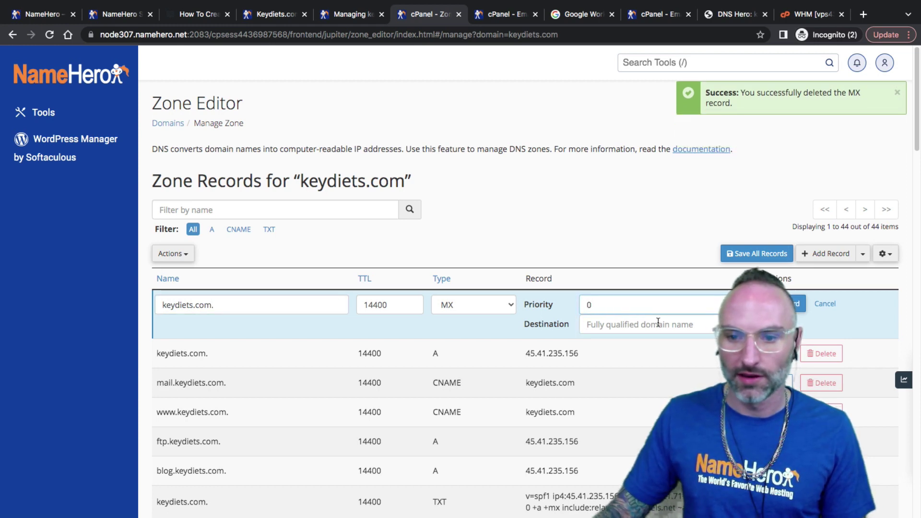
{"action": "type", "text": "key"}
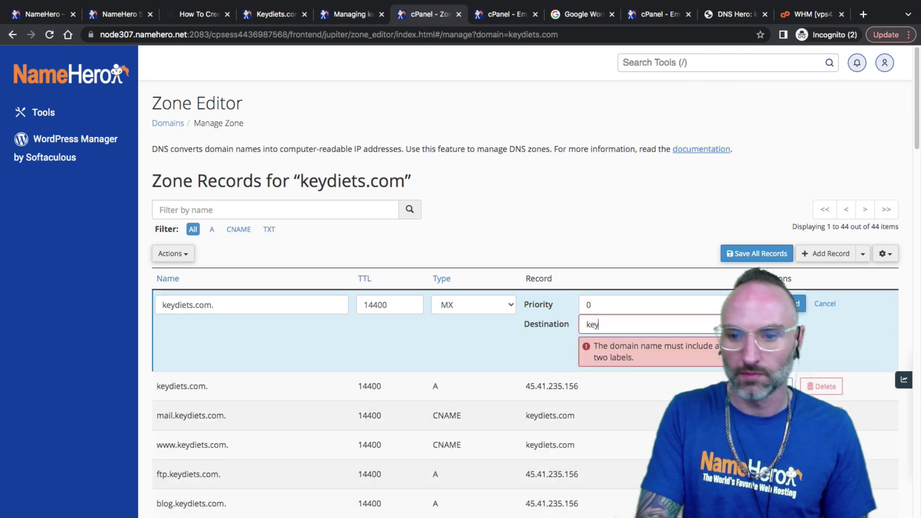
{"action": "type", "text": "diets.com"}
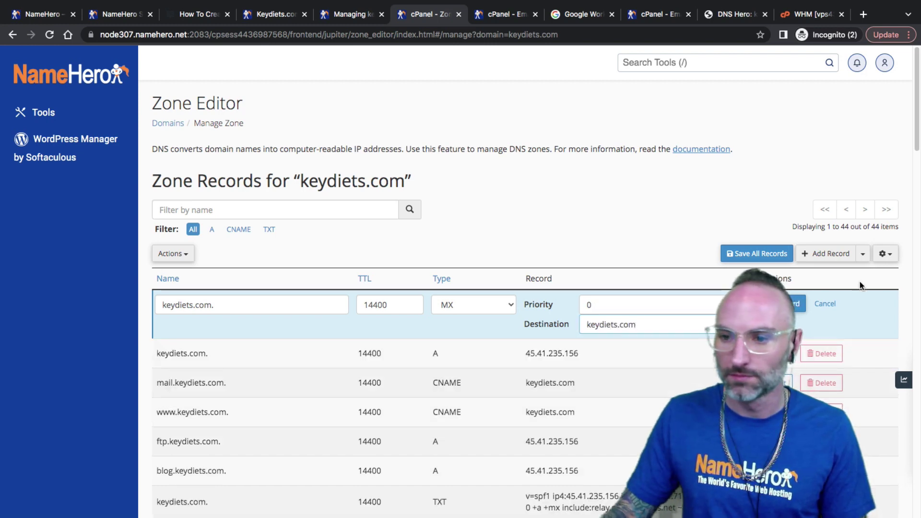
{"action": "key", "text": "Return"}
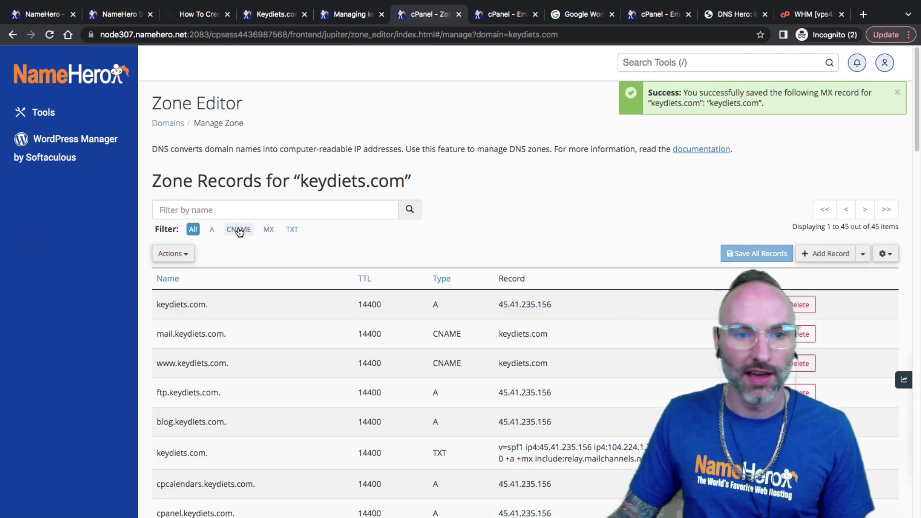
{"action": "left_click", "coordinate": [269, 229]}
- Change keydiets.com's email routing to Local Mail Exchanger and expand the explanations of the local and automatic detection options
{"action": "left_click", "coordinate": [501, 14]}
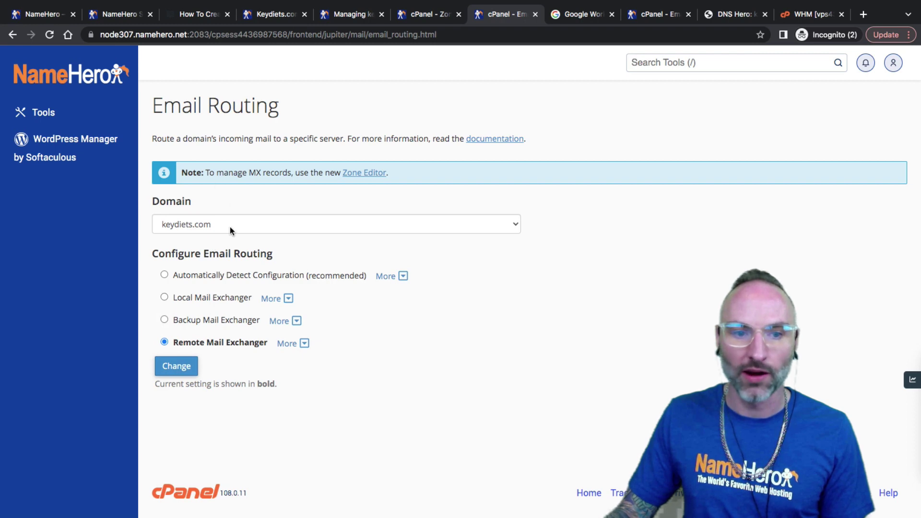
{"action": "left_click", "coordinate": [188, 299]}
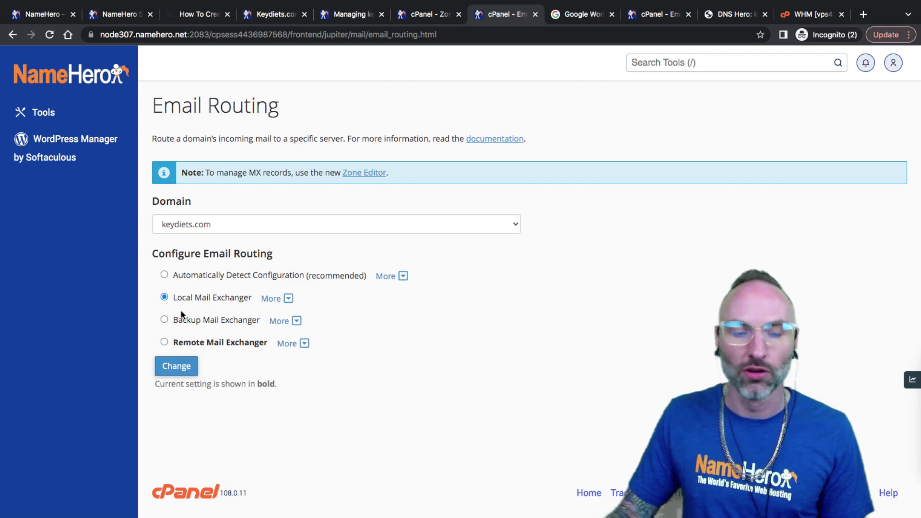
{"action": "left_click", "coordinate": [193, 274]}
{"action": "left_click", "coordinate": [191, 298]}
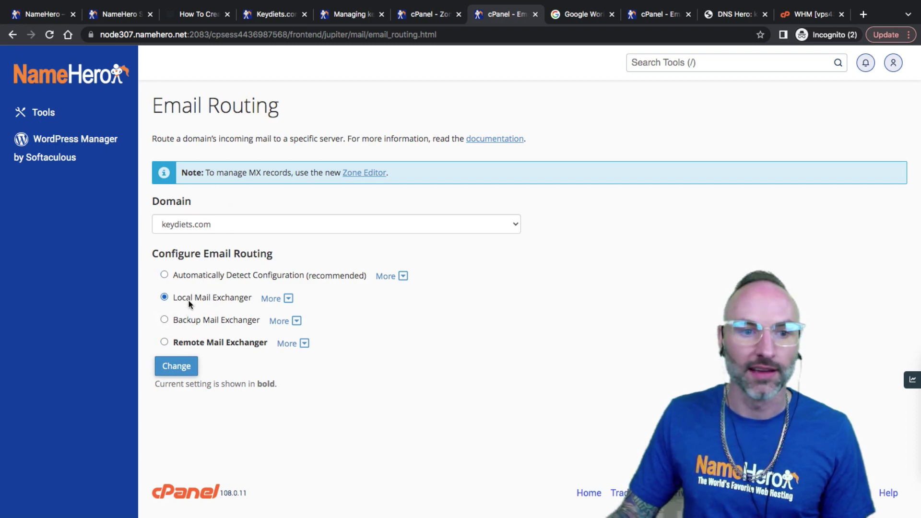
{"action": "left_click", "coordinate": [176, 366]}
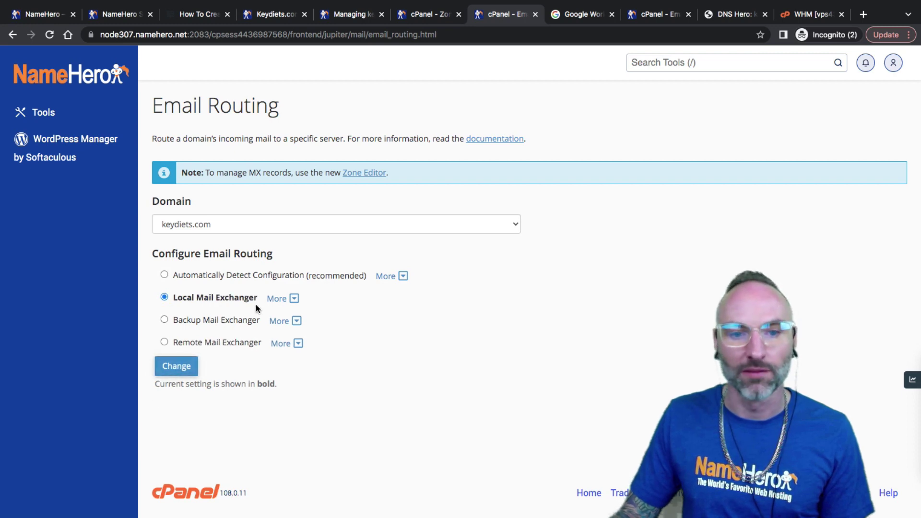
{"action": "left_click", "coordinate": [291, 299]}
{"action": "left_click", "coordinate": [387, 276]}
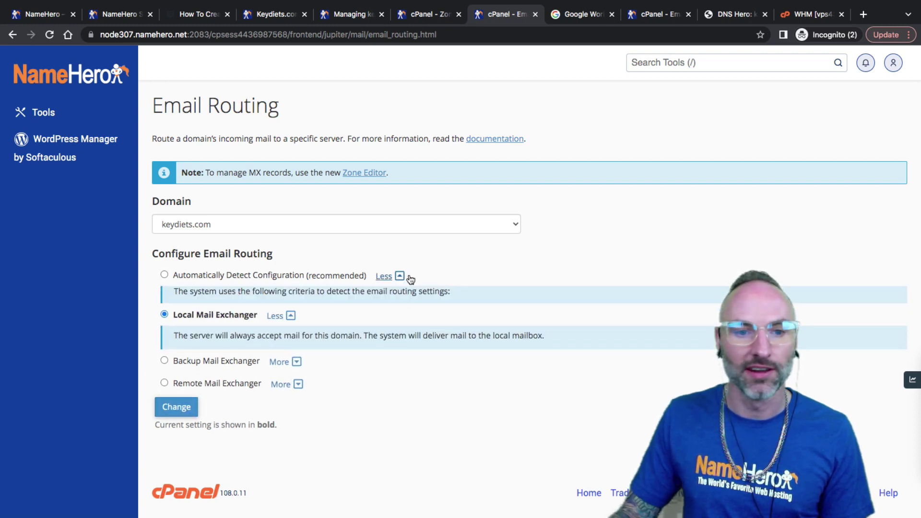
- Show all keydiets.com zone records again and examine the name, type and destination of the mail.keydiets.com CNAME record
{"action": "left_click", "coordinate": [428, 14]}
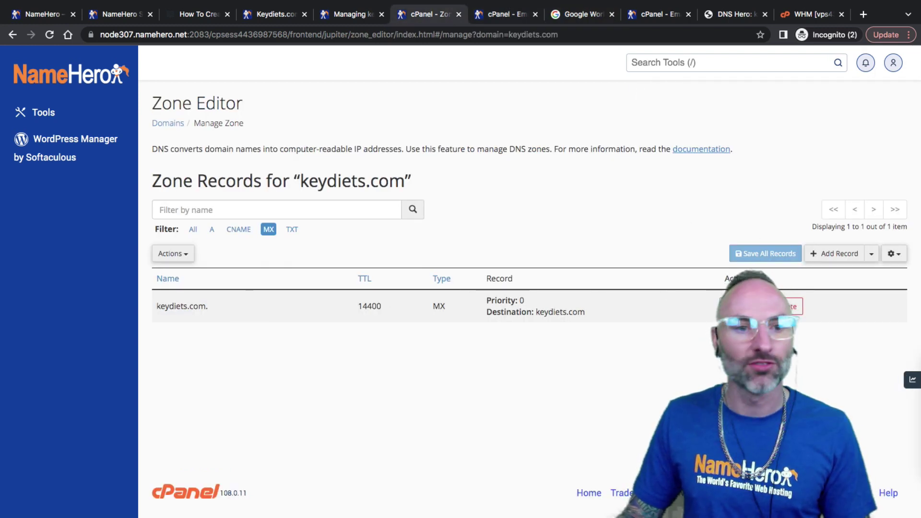
{"action": "left_click", "coordinate": [192, 230]}
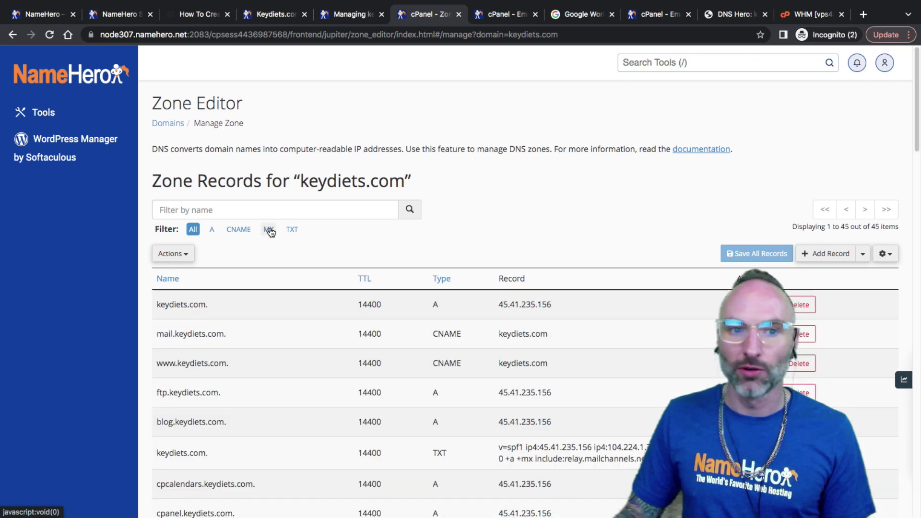
{"action": "scroll", "coordinate": [296, 277], "scroll_direction": "down", "scroll_amount": 2}
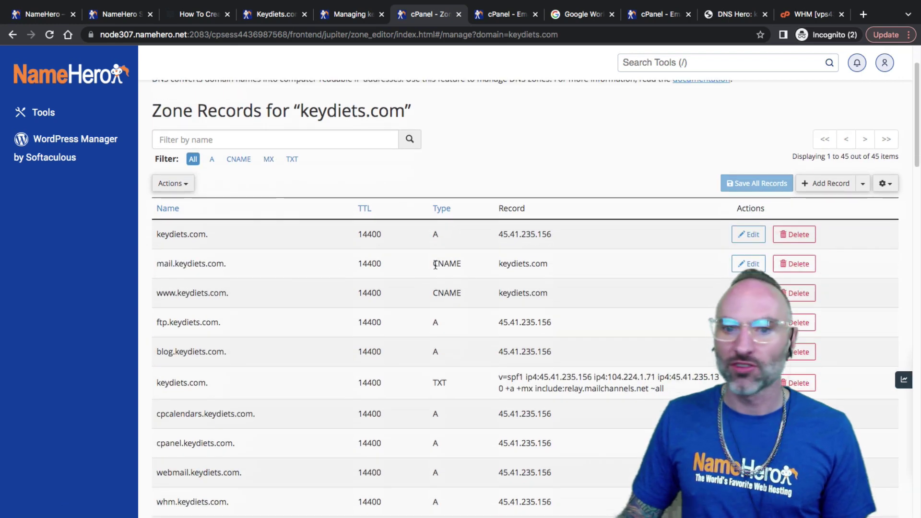
{"action": "left_click_drag", "start_coordinate": [460, 264], "coordinate": [432, 261]}
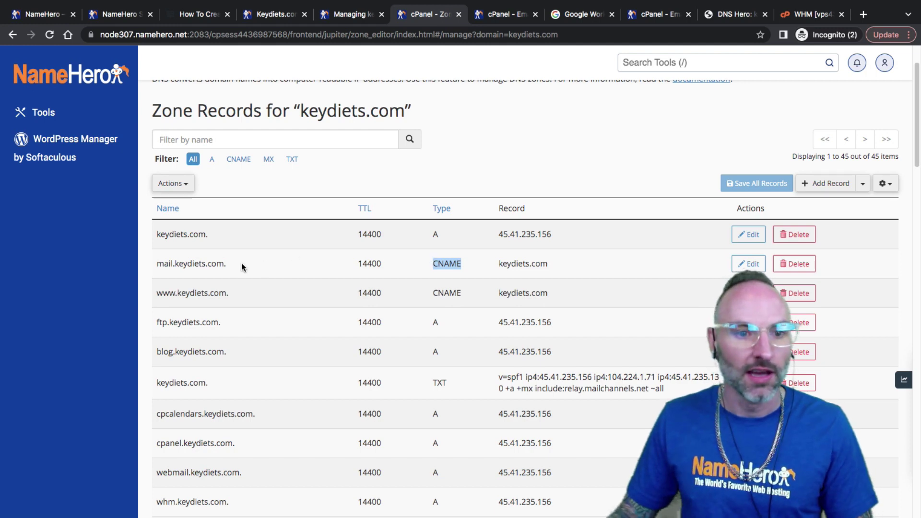
{"action": "left_click_drag", "start_coordinate": [224, 263], "coordinate": [157, 264]}
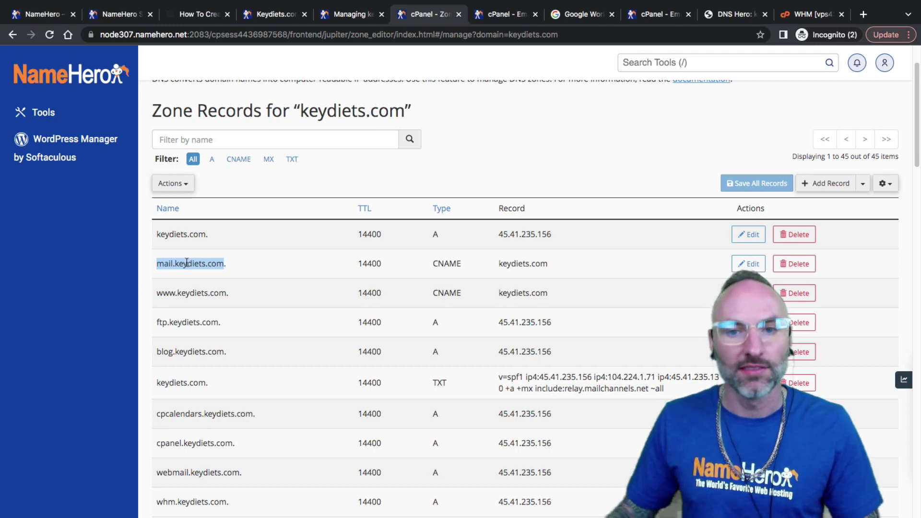
{"action": "left_click_drag", "start_coordinate": [495, 265], "coordinate": [541, 259]}
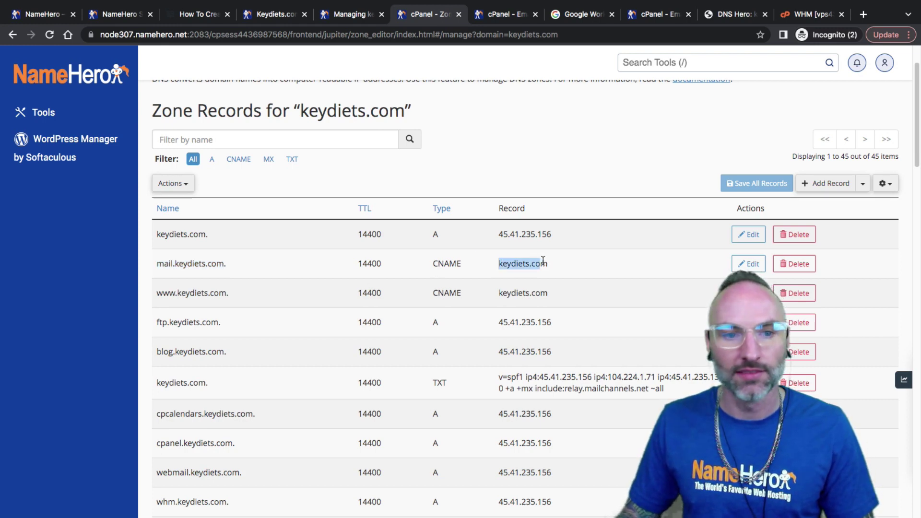
{"action": "left_click_drag", "start_coordinate": [461, 264], "coordinate": [435, 258]}
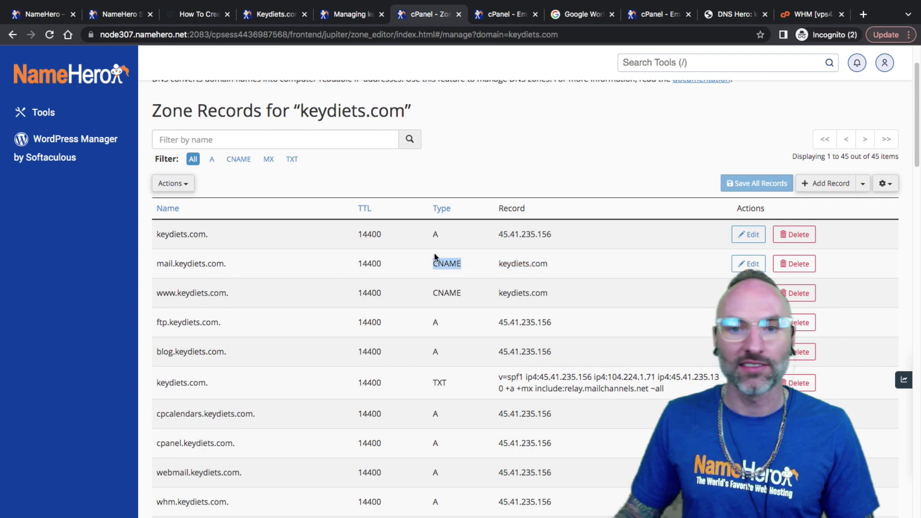
- Try to add a CNAME record named cname.keydiets.com. pointing to the IP address 45.41.235.156, and discard it by reloading the zone
{"action": "left_click", "coordinate": [858, 188]}
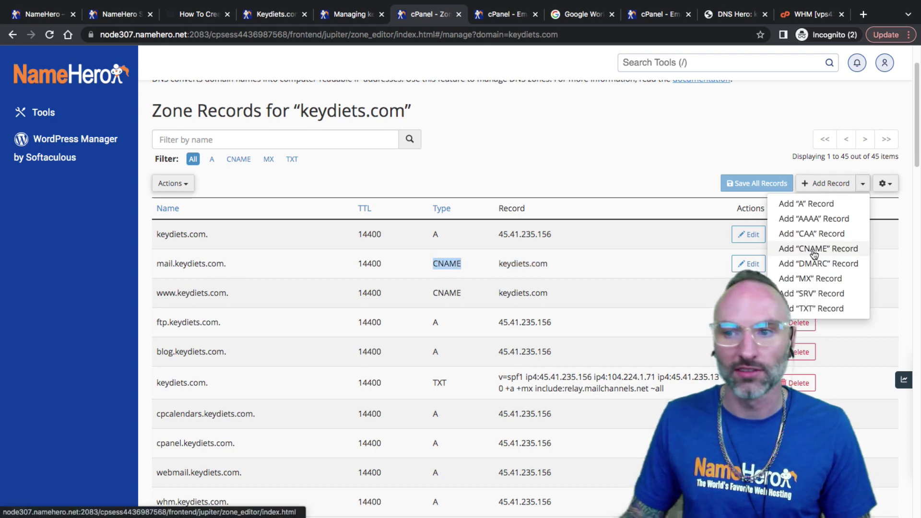
{"action": "left_click", "coordinate": [814, 250]}
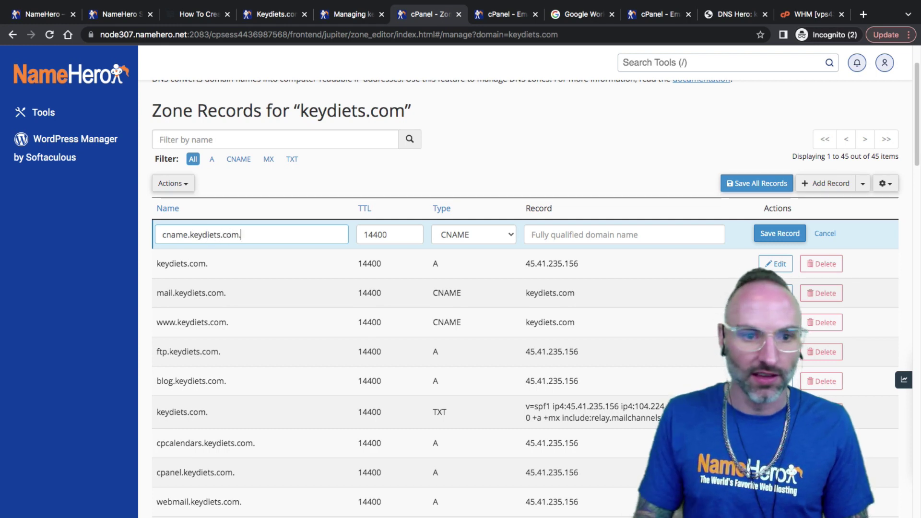
{"action": "left_click_drag", "start_coordinate": [239, 234], "coordinate": [158, 230]}
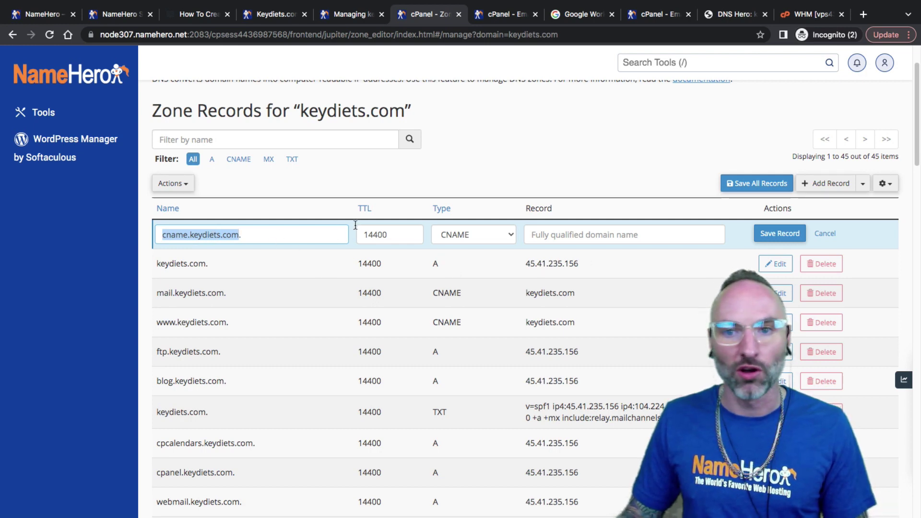
{"action": "left_click_drag", "start_coordinate": [581, 269], "coordinate": [526, 265]}
{"action": "key", "text": "super+c"}
{"action": "right_click", "coordinate": [526, 265]}
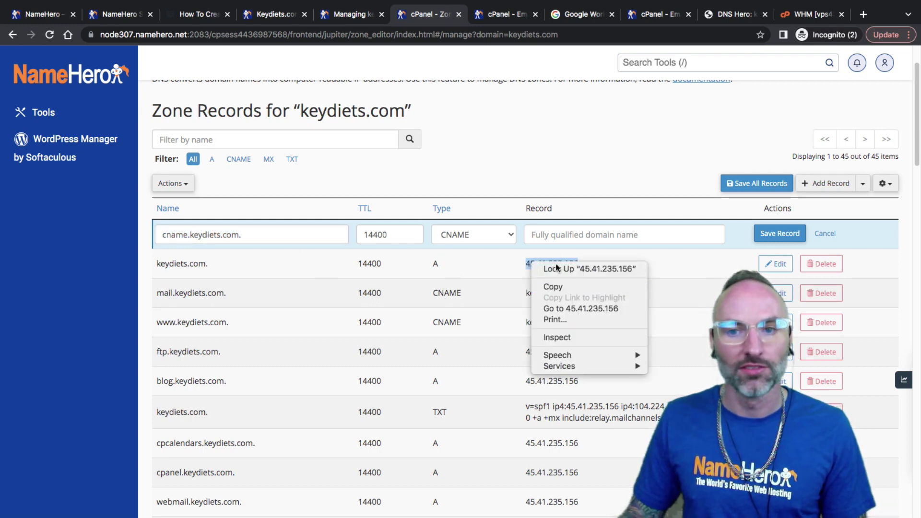
{"action": "left_click", "coordinate": [547, 285]}
{"action": "right_click", "coordinate": [559, 235]}
{"action": "left_click", "coordinate": [582, 306]}
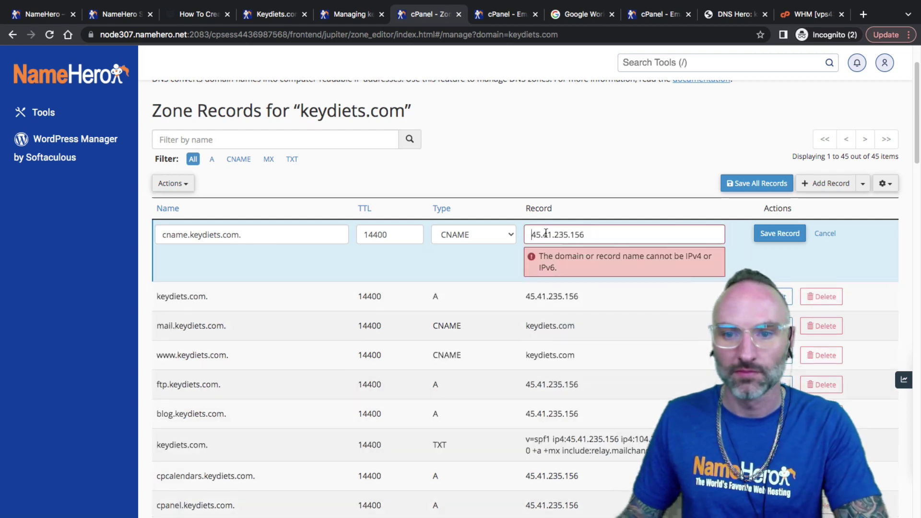
{"action": "type", "text": "6"}
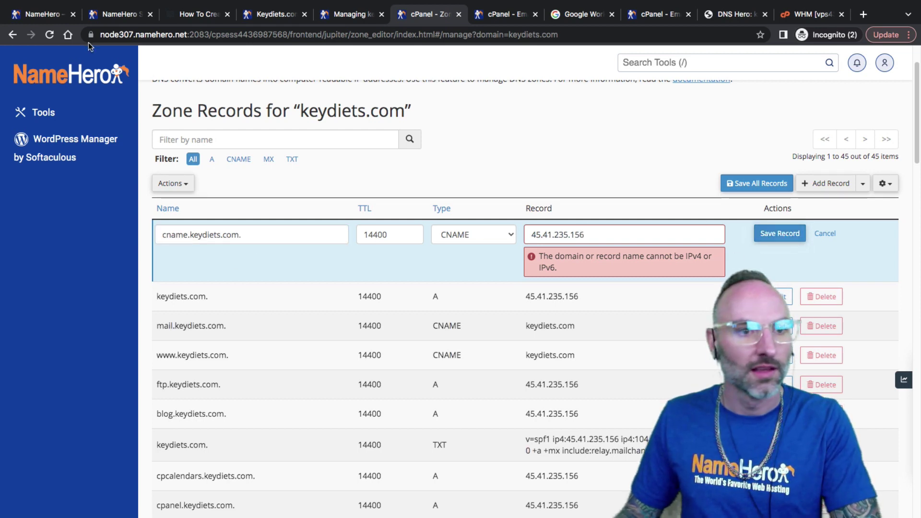
{"action": "left_click", "coordinate": [54, 37]}
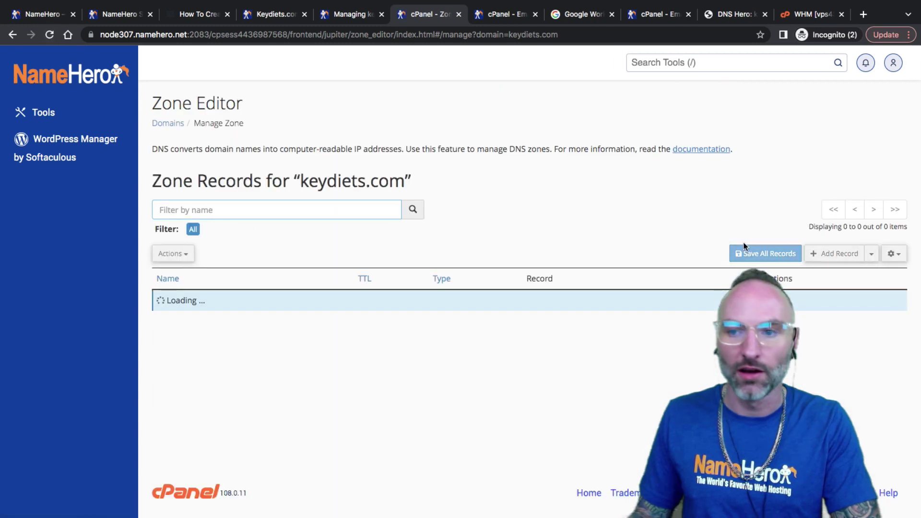
- Start a new CNAME record in the keydiets.com zone named cname.keydiets.com
{"action": "left_click", "coordinate": [863, 255]}
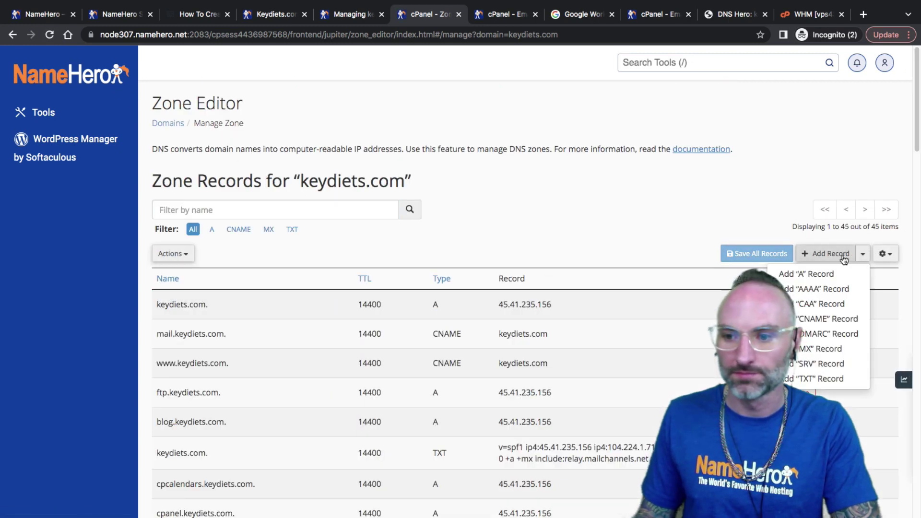
{"action": "left_click", "coordinate": [769, 319]}
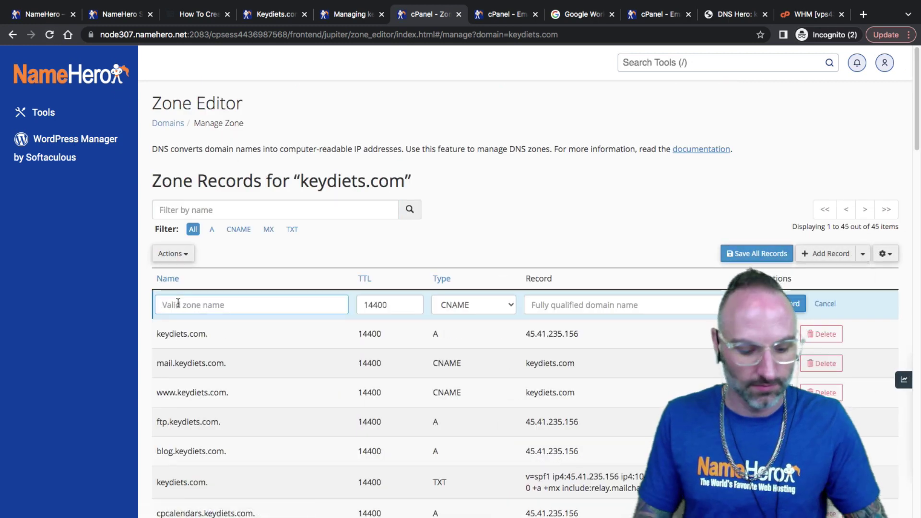
{"action": "type", "text": "cnam"}
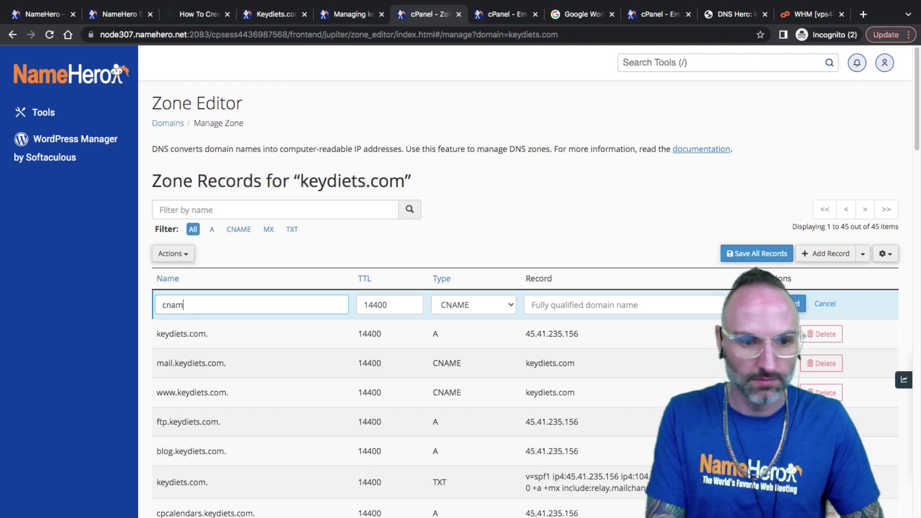
{"action": "type", "text": "e.k"}
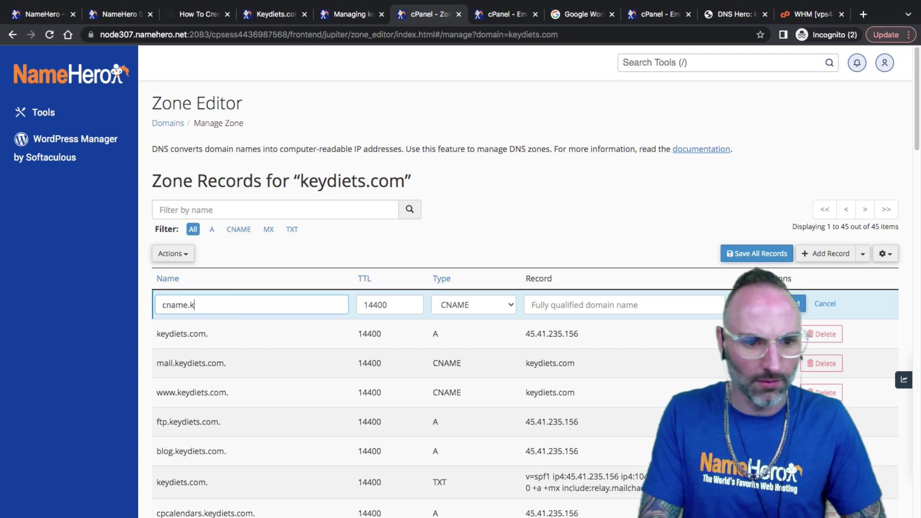
{"action": "type", "text": "e"}
{"action": "type", "text": "ty"}
{"action": "key", "text": "BackSpace"}
{"action": "key", "text": "BackSpace"}
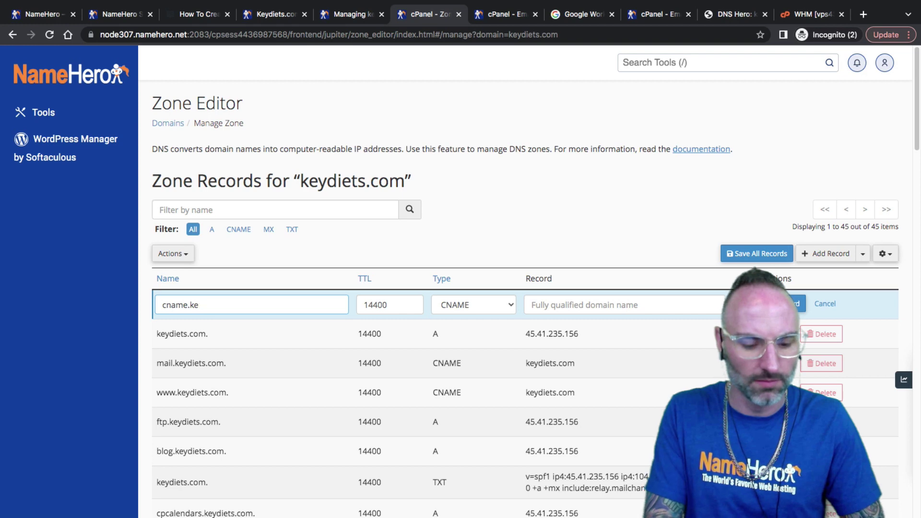
{"action": "key", "text": "Tab"}
{"action": "key", "text": "Tab"}
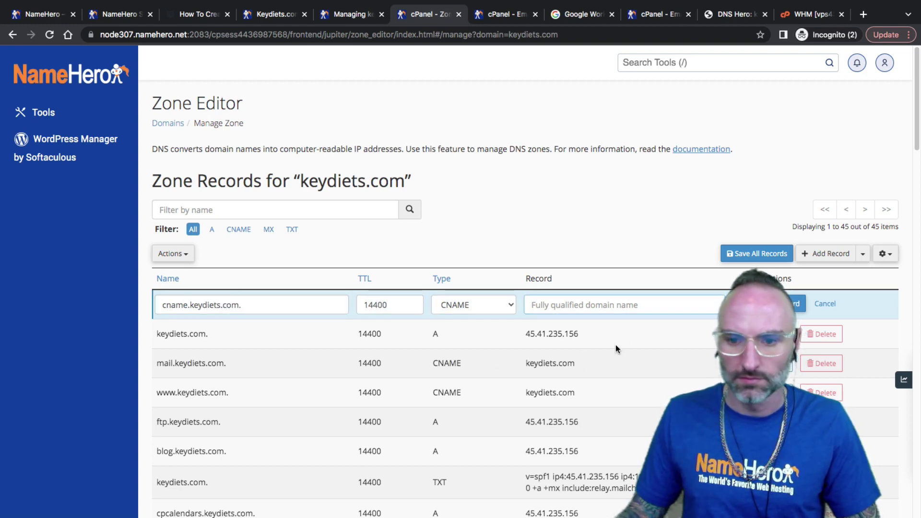
- Copy keydiets.com from the mail.keydiets.com record as the new CNAME record's destination, and save the record
{"action": "left_click_drag", "start_coordinate": [575, 362], "coordinate": [526, 364]}
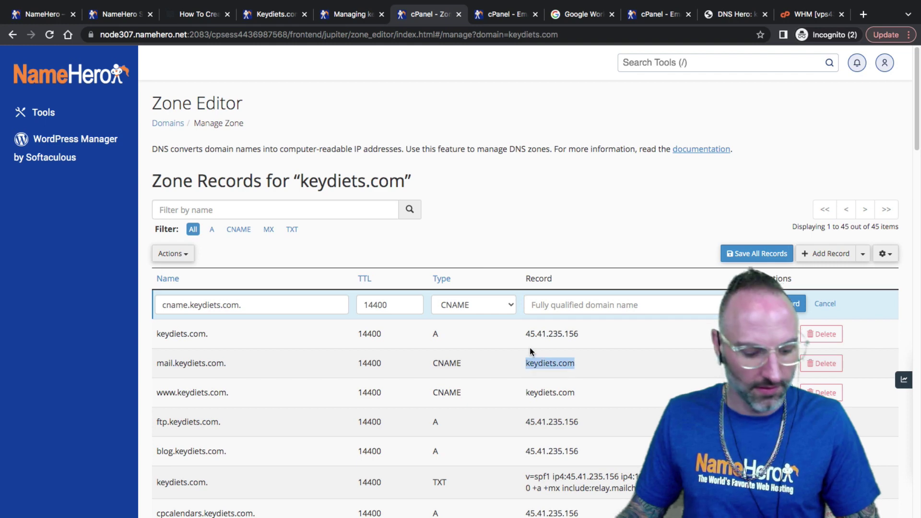
{"action": "key", "text": "super+c"}
{"action": "left_click", "coordinate": [556, 304]}
{"action": "key", "text": "super+v"}
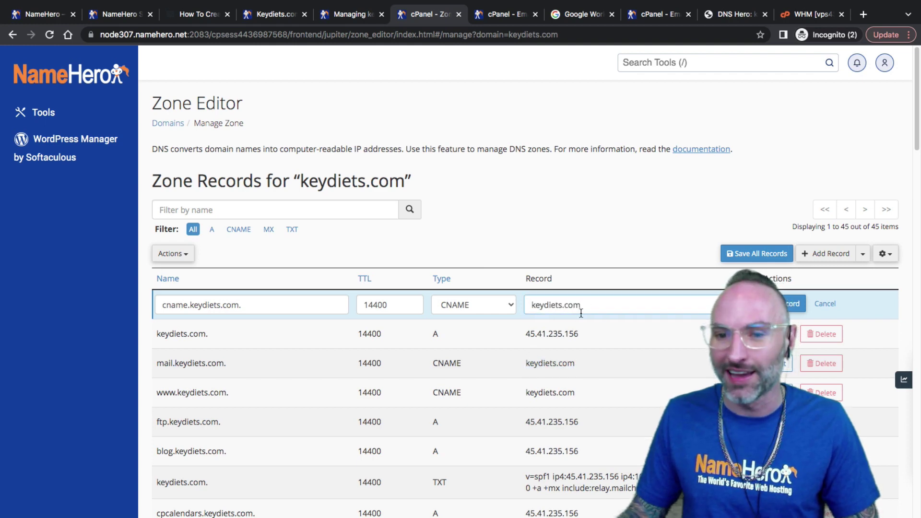
{"action": "left_click_drag", "start_coordinate": [581, 312], "coordinate": [535, 306]}
{"action": "left_click", "coordinate": [603, 290]}
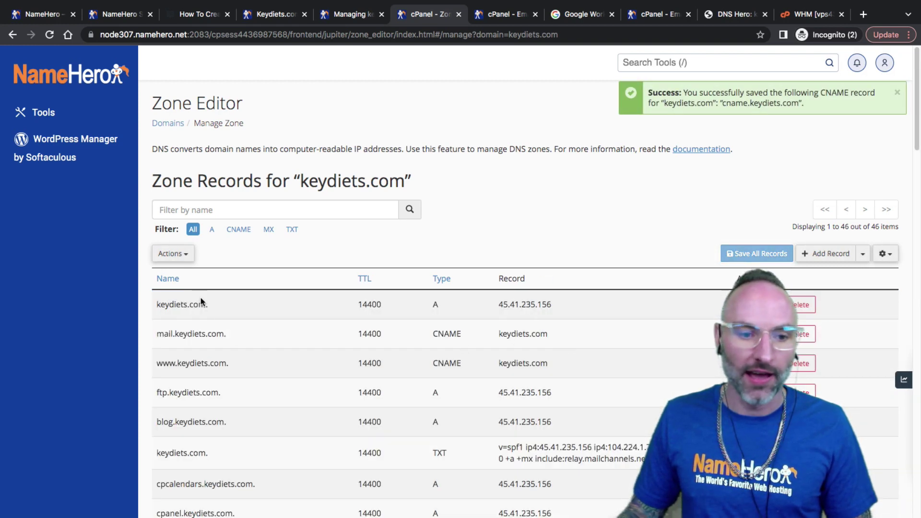
- Filter the zone to CNAME records and examine the name and destination of the cname.keydiets.com record
{"action": "left_click", "coordinate": [237, 231]}
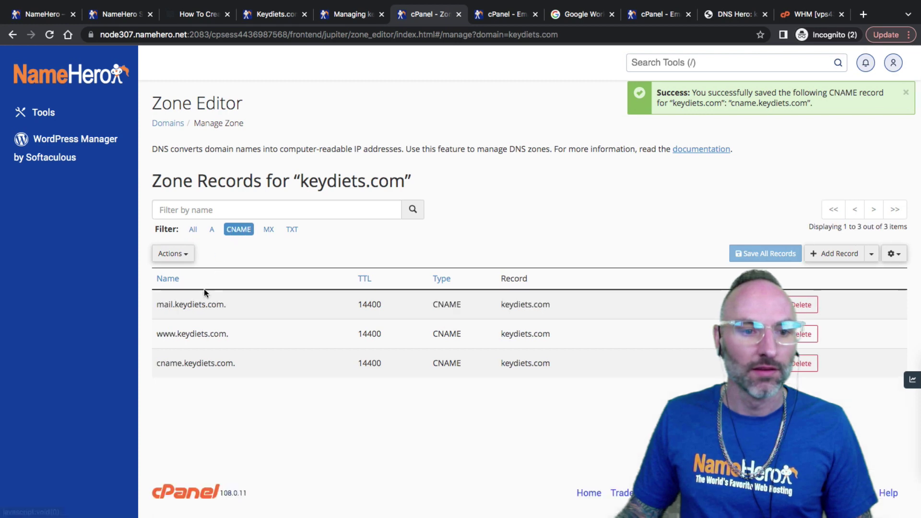
{"action": "left_click_drag", "start_coordinate": [157, 363], "coordinate": [230, 361]}
{"action": "left_click", "coordinate": [225, 366]}
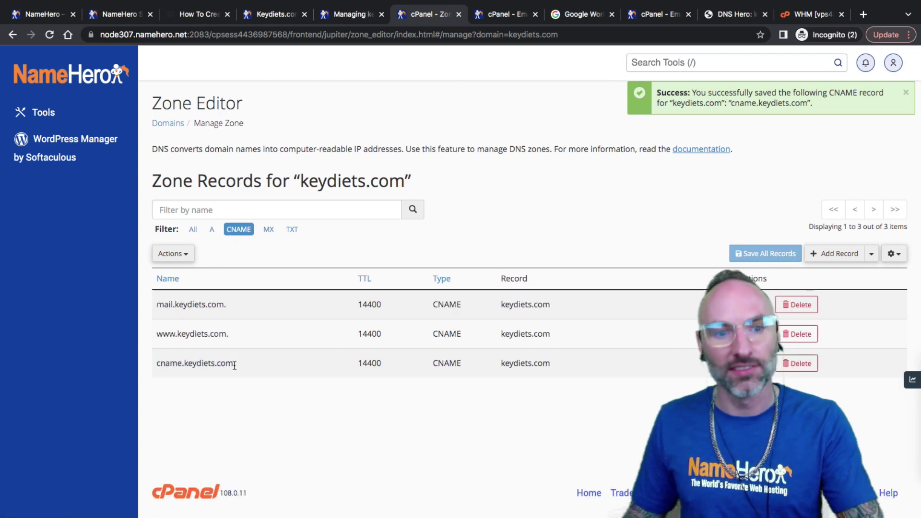
{"action": "double_click", "coordinate": [231, 364]}
{"action": "left_click", "coordinate": [156, 361], "text": "shift"}
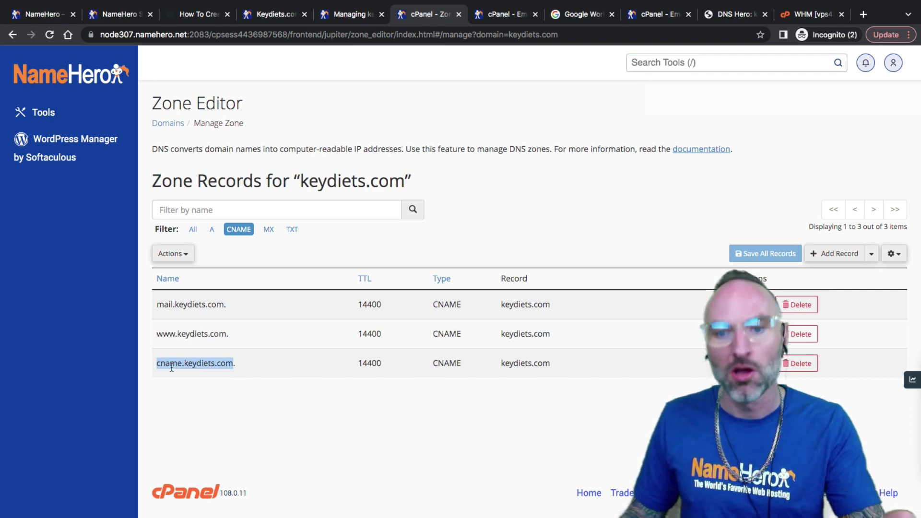
{"action": "left_click_drag", "start_coordinate": [500, 365], "coordinate": [550, 365]}
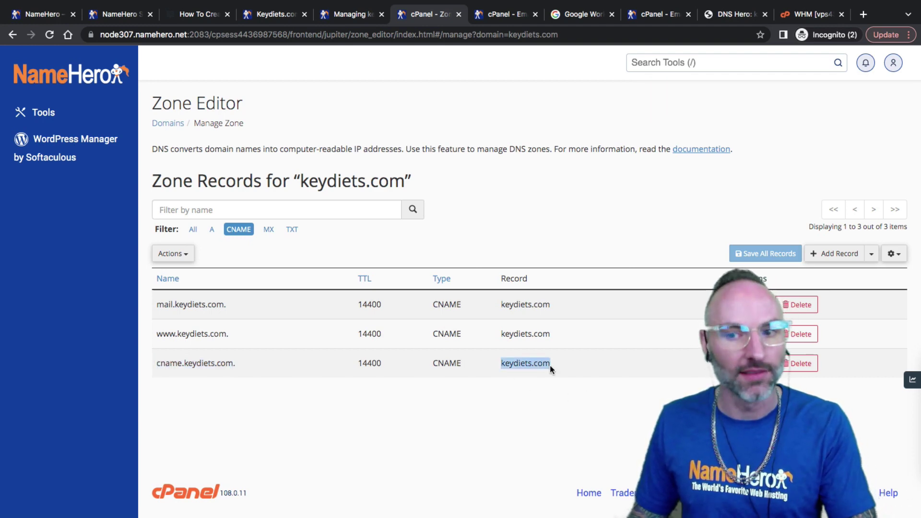
- Compare the IP addresses of the zone's A records with the domain destinations of its CNAME records
{"action": "left_click", "coordinate": [211, 229]}
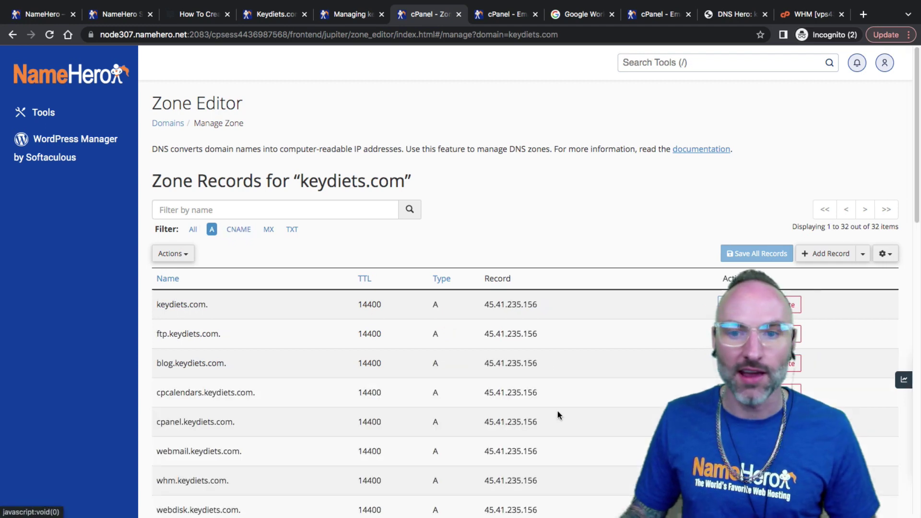
{"action": "left_click_drag", "start_coordinate": [483, 305], "coordinate": [570, 305]}
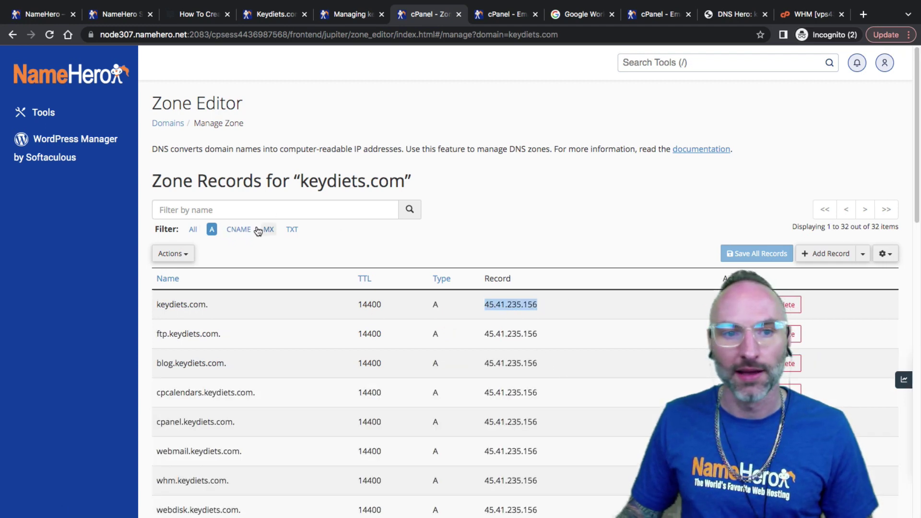
{"action": "left_click", "coordinate": [242, 229]}
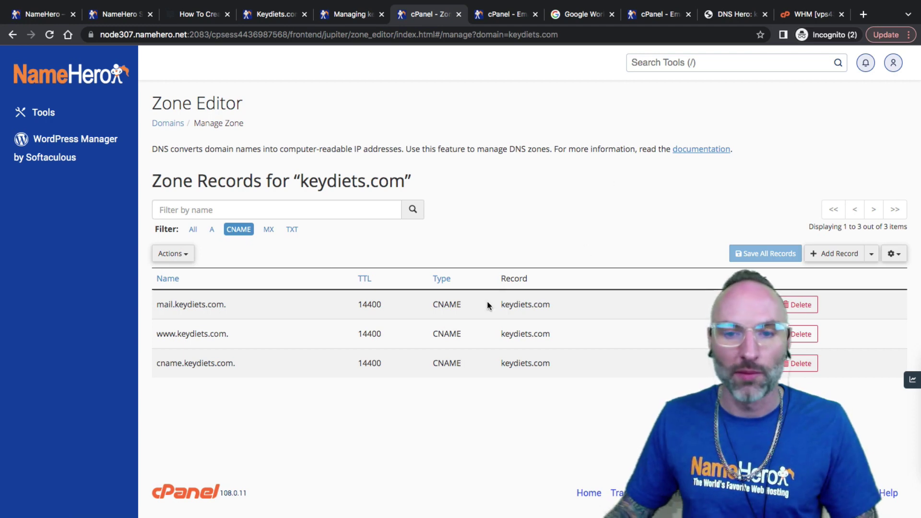
{"action": "left_click_drag", "start_coordinate": [501, 305], "coordinate": [544, 303]}
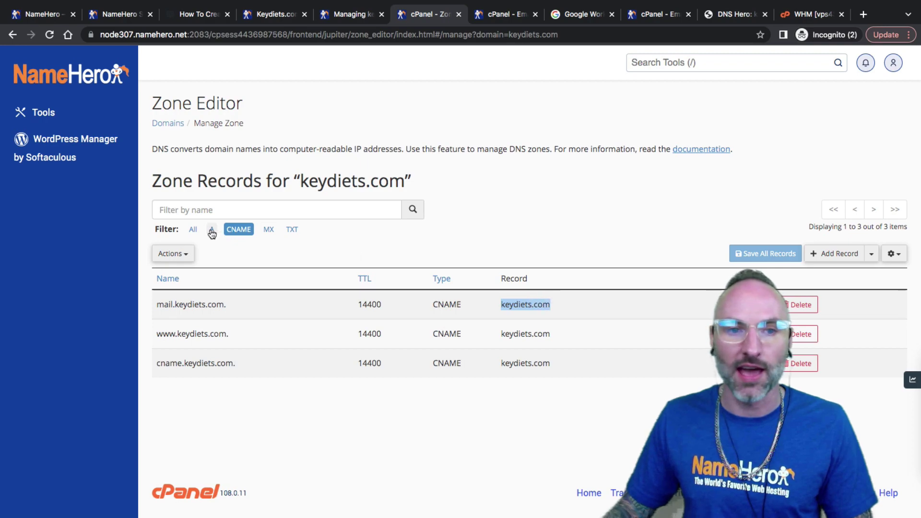
{"action": "left_click", "coordinate": [211, 232]}
{"action": "scroll", "coordinate": [411, 370], "scroll_direction": "down", "scroll_amount": 7}
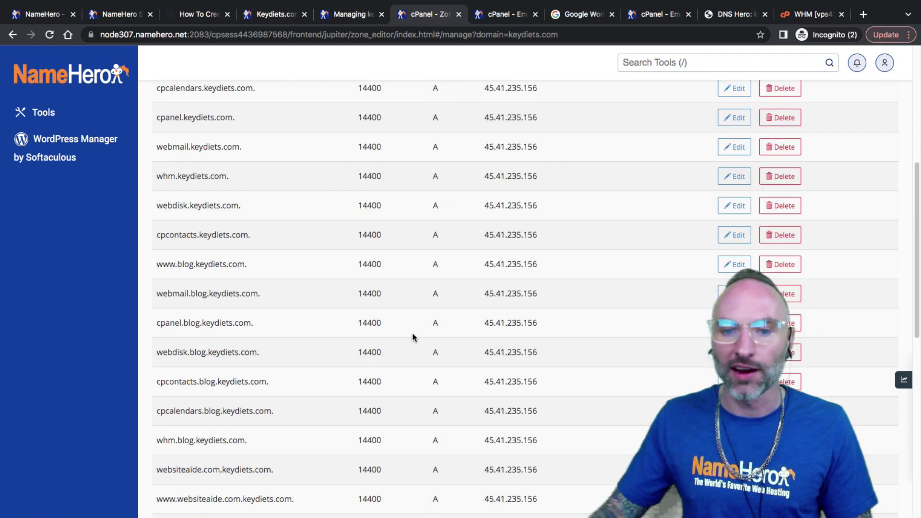
{"action": "scroll", "coordinate": [413, 337], "scroll_direction": "down", "scroll_amount": 9}
{"action": "scroll", "coordinate": [523, 259], "scroll_direction": "up", "scroll_amount": 16}
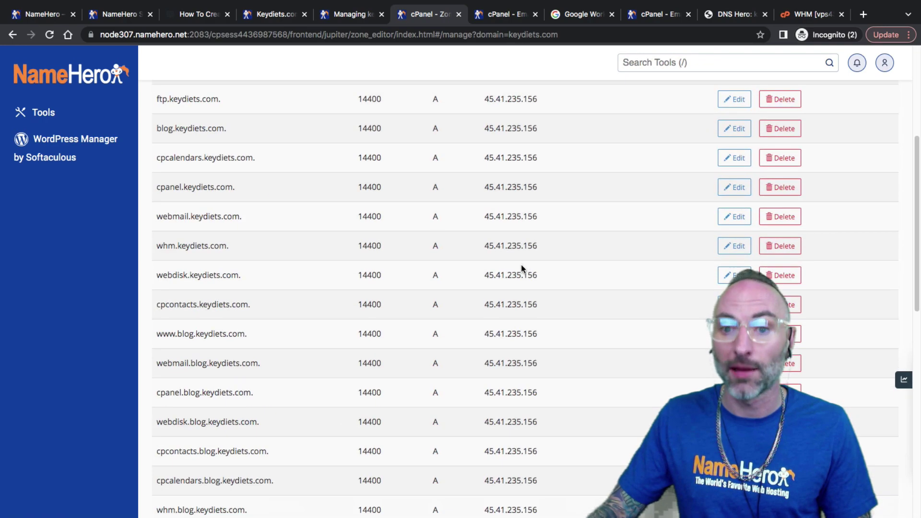
- View the CNAME records again, and filter to MX records to examine the priority and destination
{"action": "left_click", "coordinate": [239, 229]}
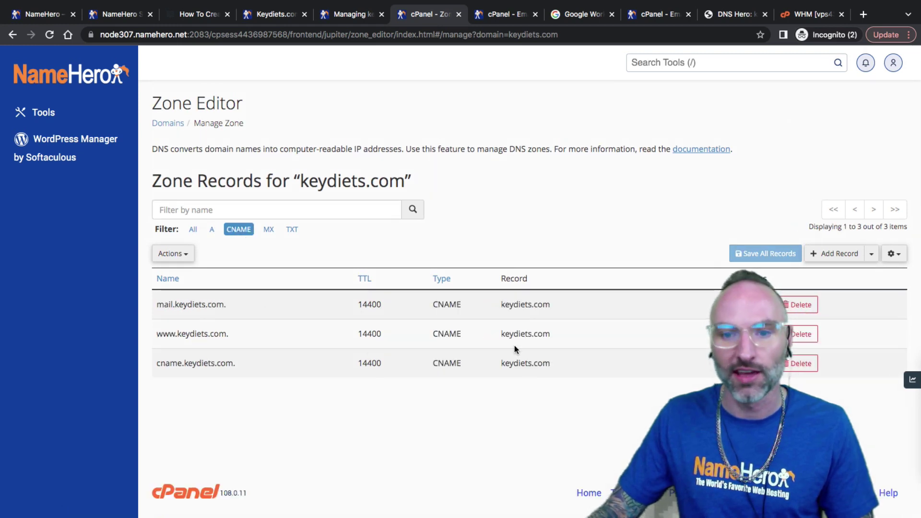
{"action": "left_click", "coordinate": [269, 230]}
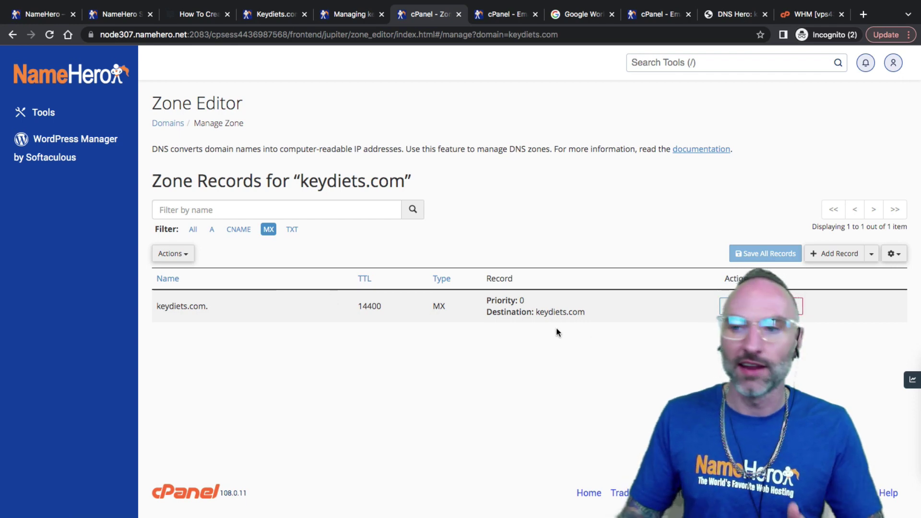
{"action": "left_click", "coordinate": [510, 302]}
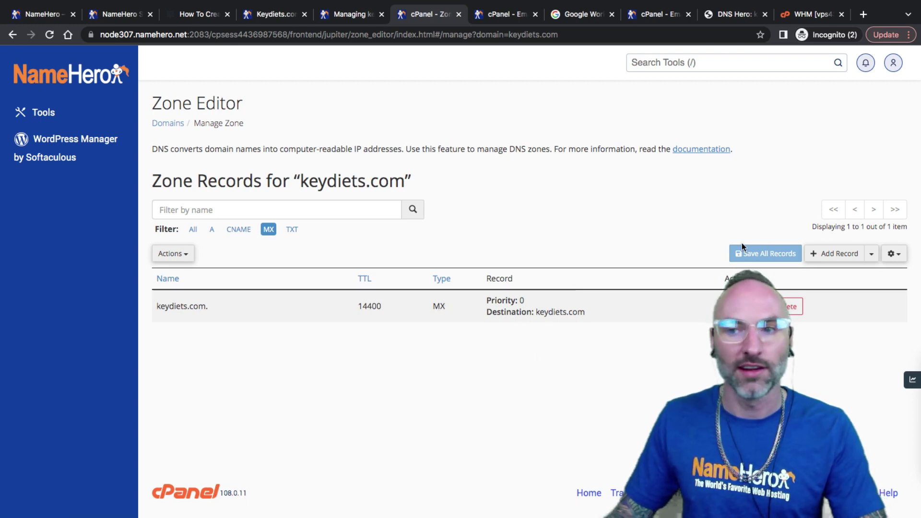
- Filter the zone to TXT records and examine the SPF, DKIM and _cpanel-dcv-test-record.keydiets.com entries
{"action": "left_click", "coordinate": [292, 230]}
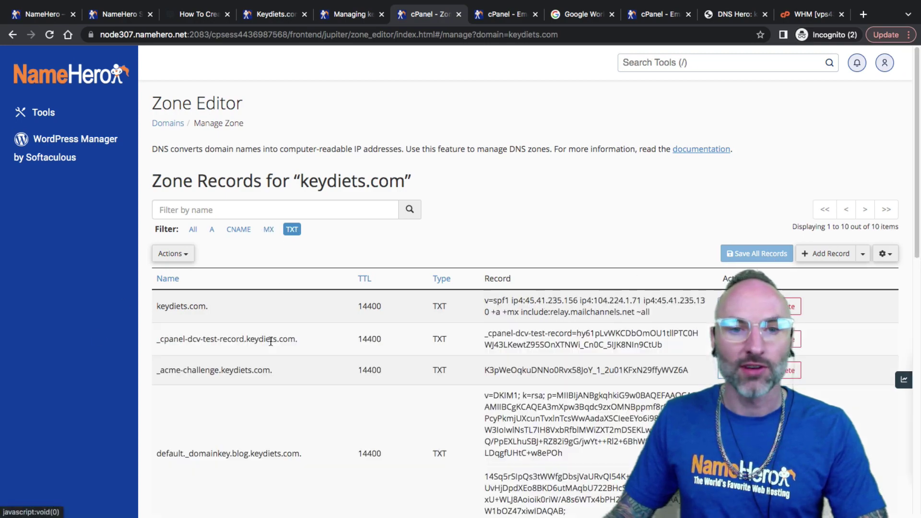
{"action": "scroll", "coordinate": [502, 366], "scroll_direction": "down", "scroll_amount": 4}
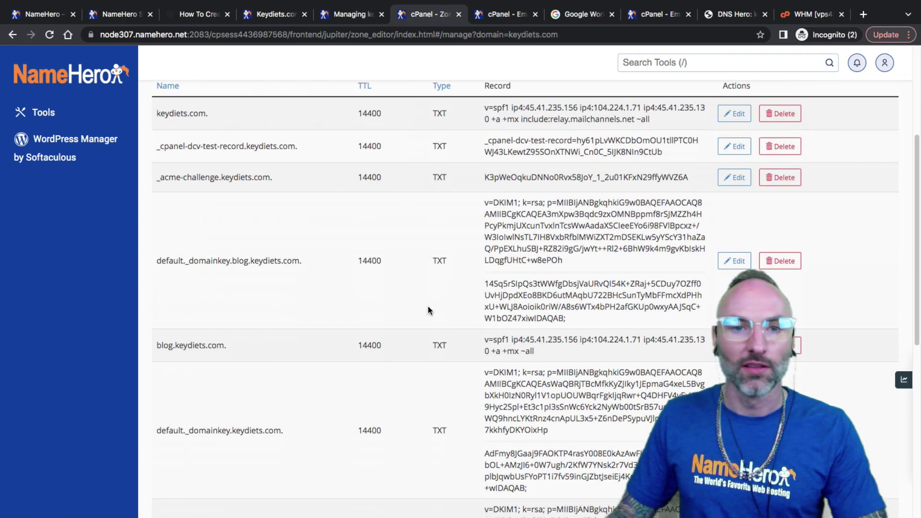
{"action": "scroll", "coordinate": [418, 296], "scroll_direction": "up", "scroll_amount": 4}
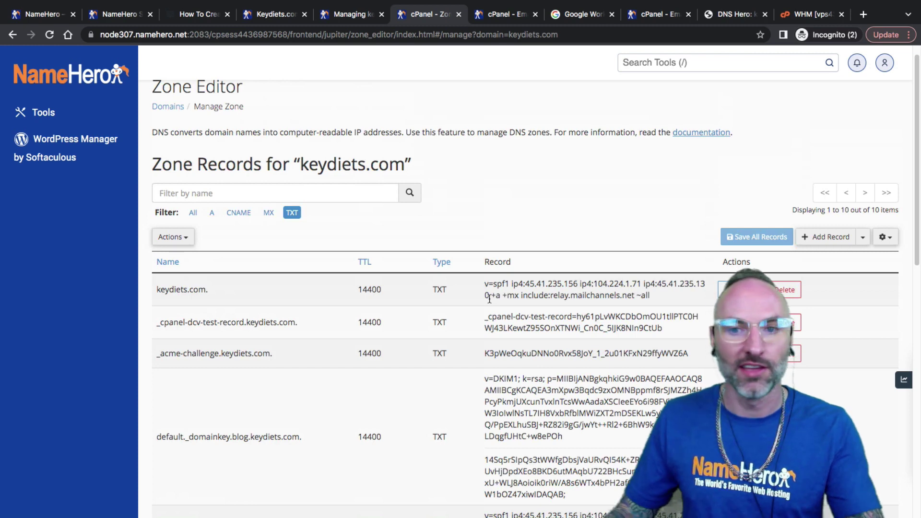
{"action": "left_click_drag", "start_coordinate": [582, 284], "coordinate": [460, 355]}
{"action": "left_click", "coordinate": [573, 407]}
{"action": "scroll", "coordinate": [574, 407], "scroll_direction": "down", "scroll_amount": 3}
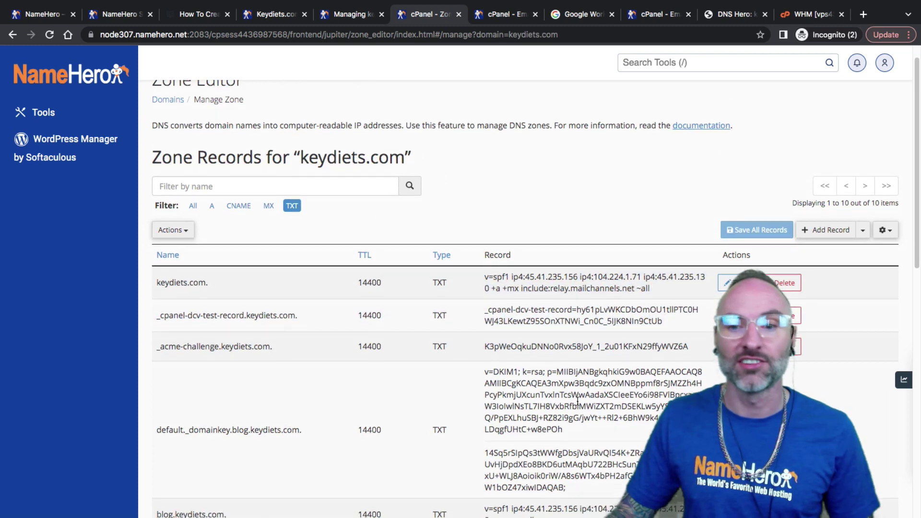
{"action": "scroll", "coordinate": [555, 365], "scroll_direction": "down", "scroll_amount": 8}
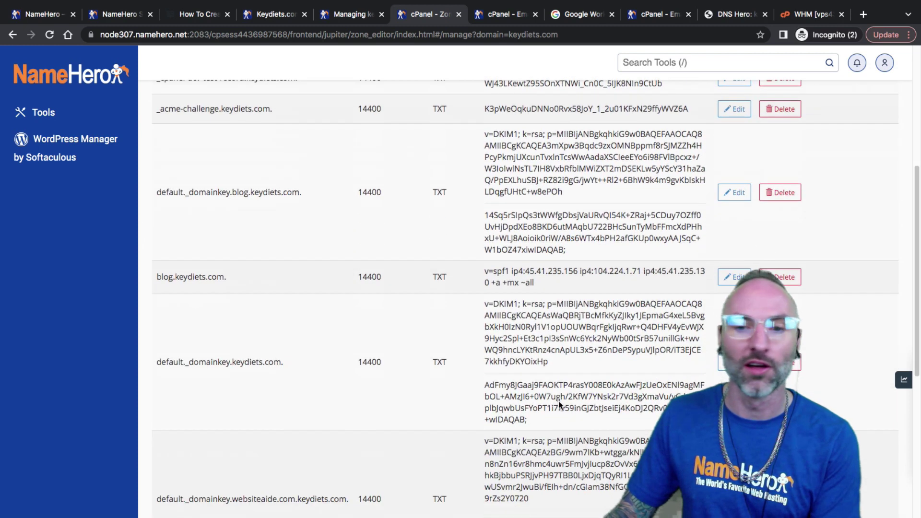
{"action": "scroll", "coordinate": [571, 348], "scroll_direction": "up", "scroll_amount": 10}
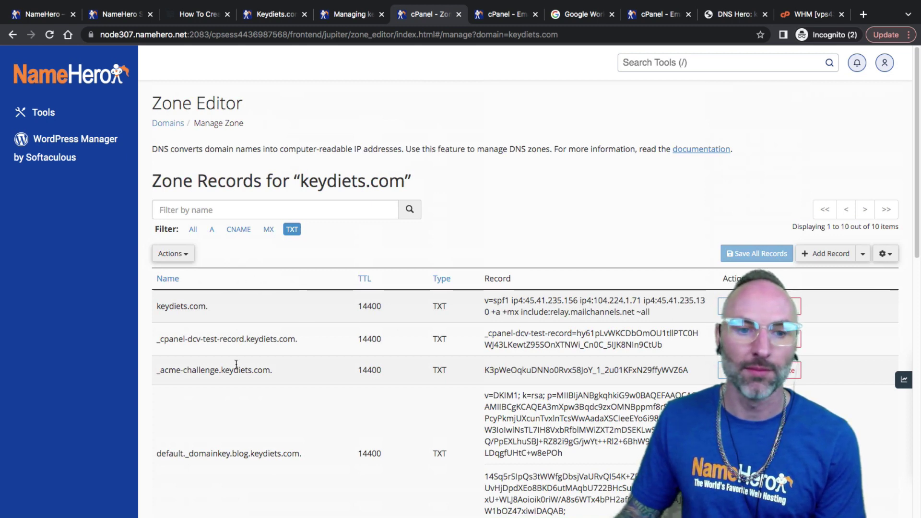
{"action": "left_click_drag", "start_coordinate": [302, 339], "coordinate": [163, 340]}
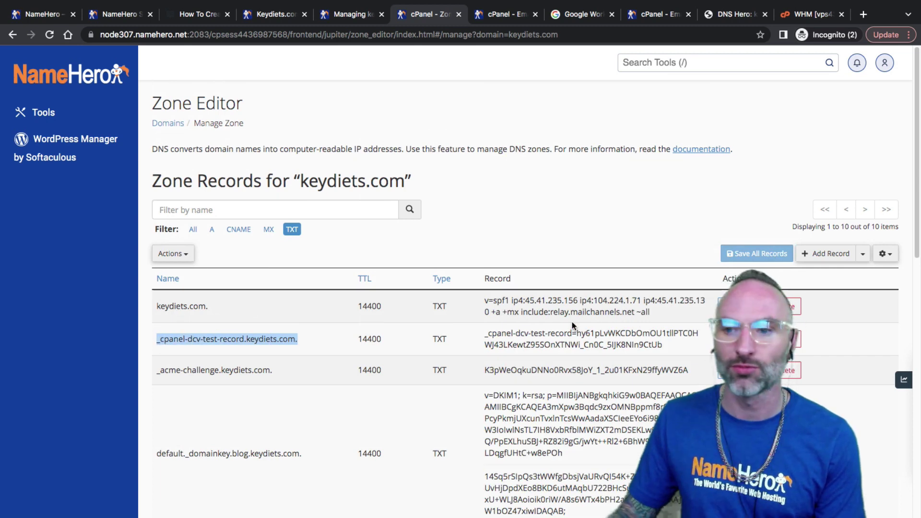
{"action": "left_click", "coordinate": [552, 352]}
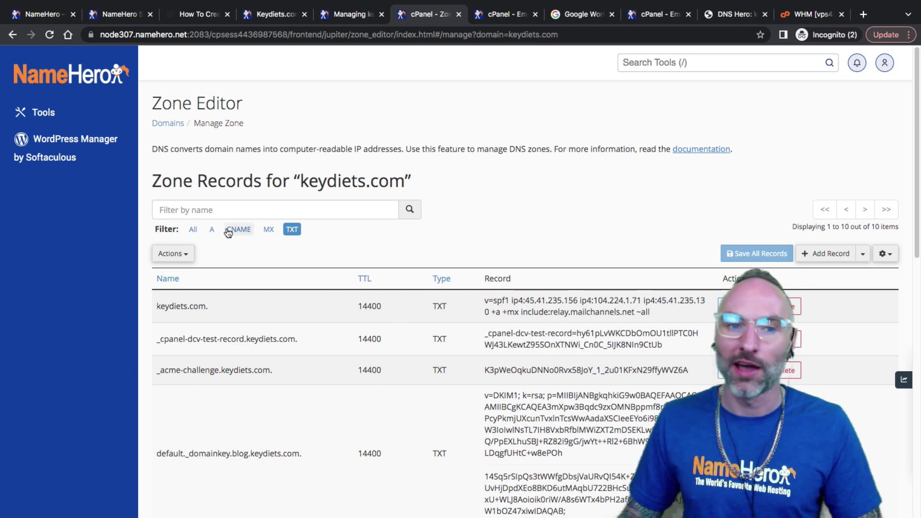
{"action": "left_click", "coordinate": [212, 229]}
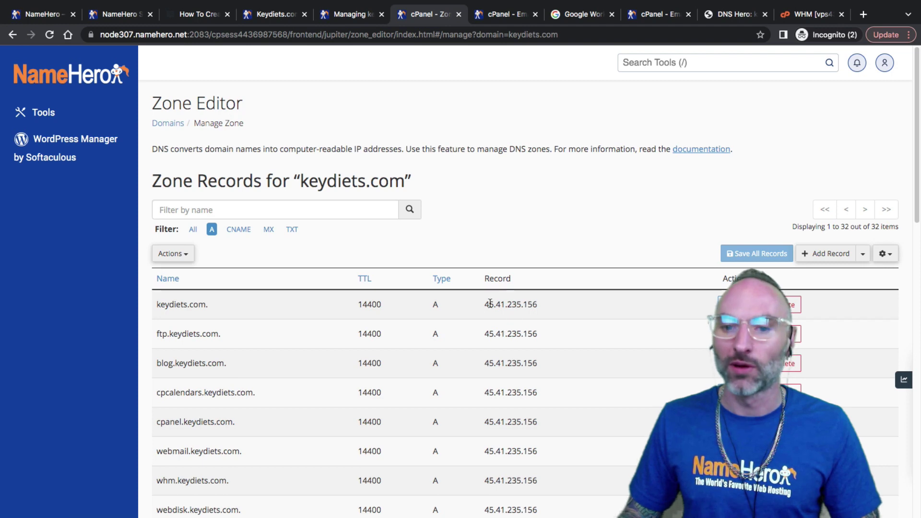
{"action": "left_click_drag", "start_coordinate": [484, 304], "coordinate": [537, 305]}
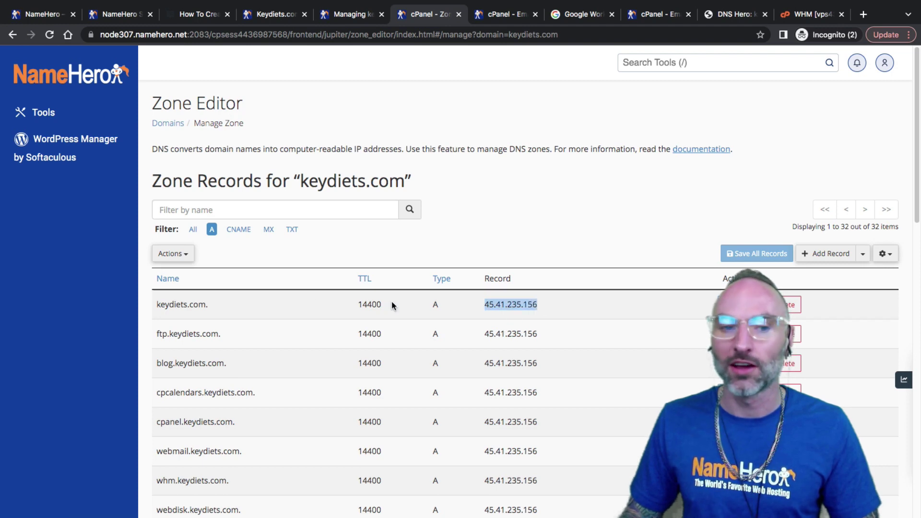
{"action": "left_click", "coordinate": [521, 315]}
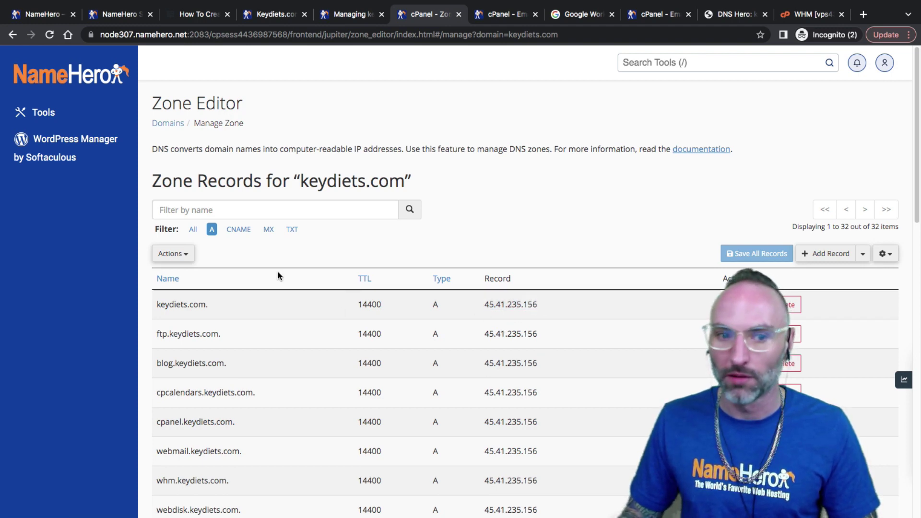
{"action": "left_click", "coordinate": [239, 229]}
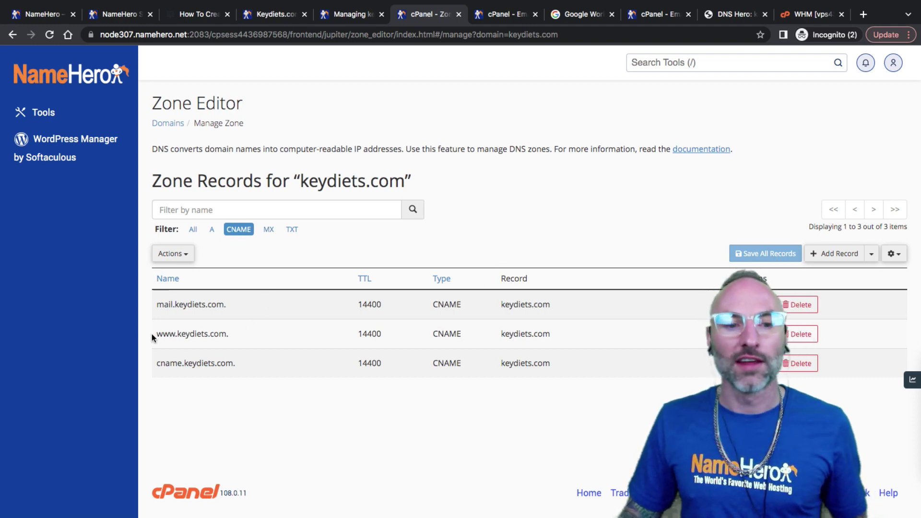
{"action": "mouse_move", "coordinate": [154, 334]}
{"action": "left_mouse_down"}
{"action": "mouse_move", "coordinate": [225, 337]}
{"action": "mouse_move", "coordinate": [155, 335]}
{"action": "left_mouse_up"}
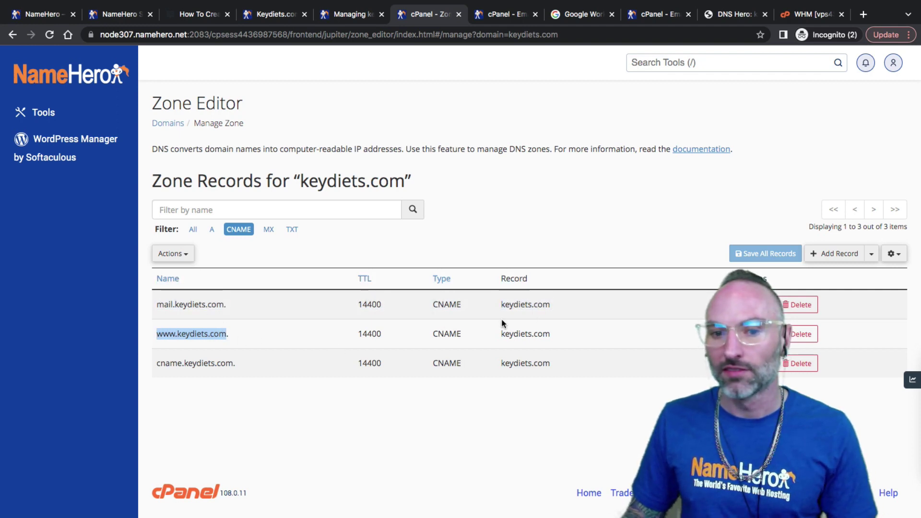
{"action": "left_click_drag", "start_coordinate": [500, 306], "coordinate": [557, 305]}
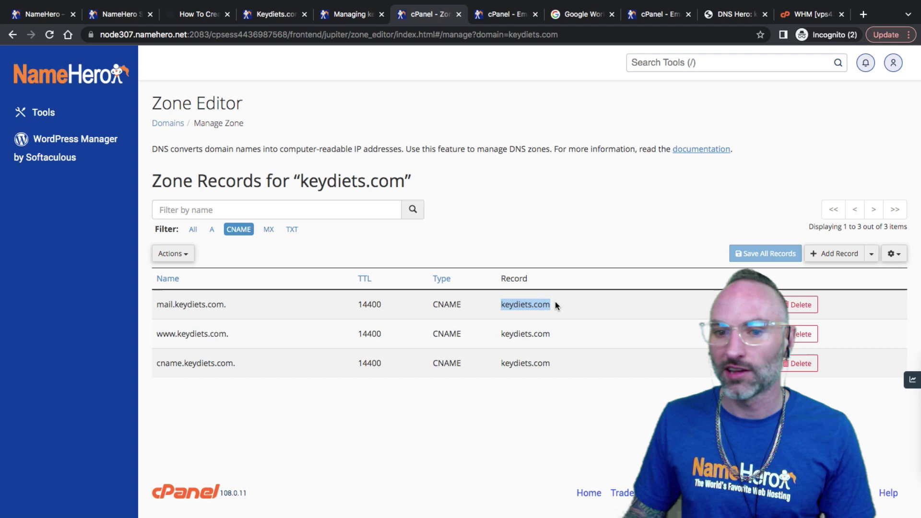
{"action": "left_click", "coordinate": [502, 302]}
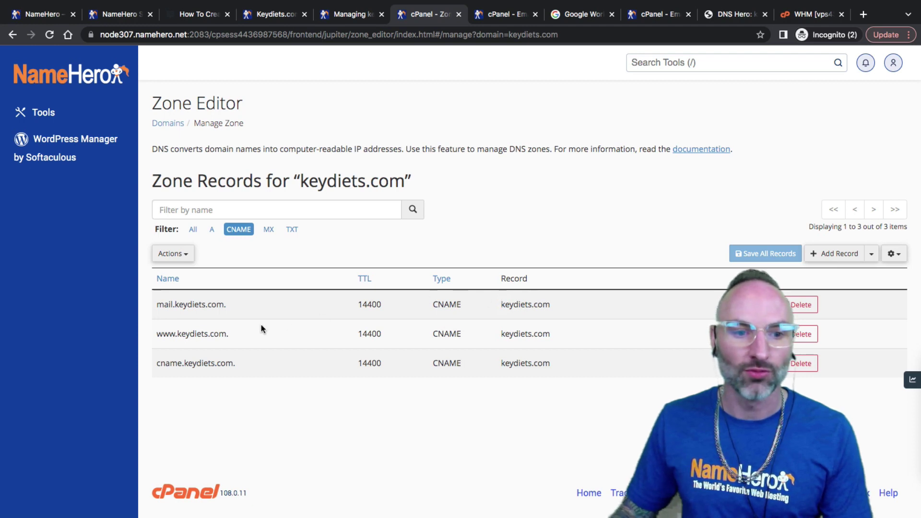
{"action": "left_click_drag", "start_coordinate": [226, 335], "coordinate": [323, 345]}
{"action": "left_click_drag", "start_coordinate": [505, 334], "coordinate": [551, 336]}
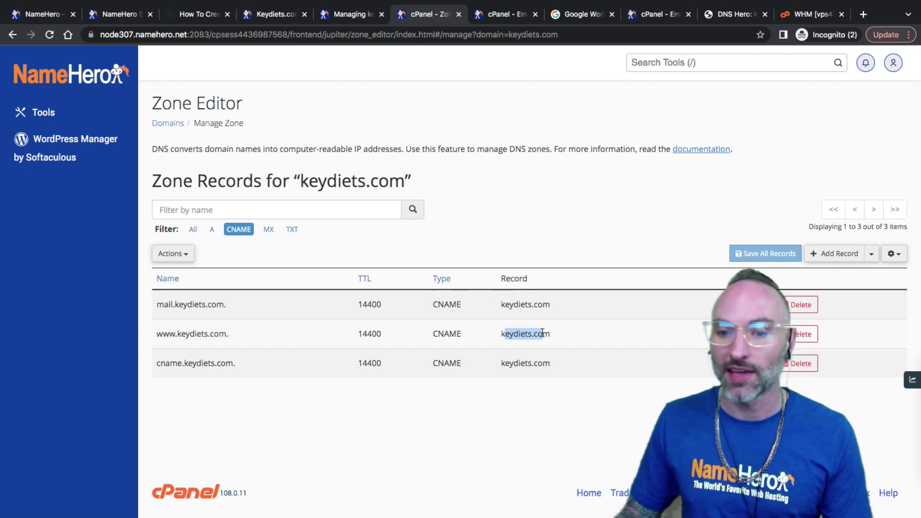
{"action": "double_click", "coordinate": [557, 335]}
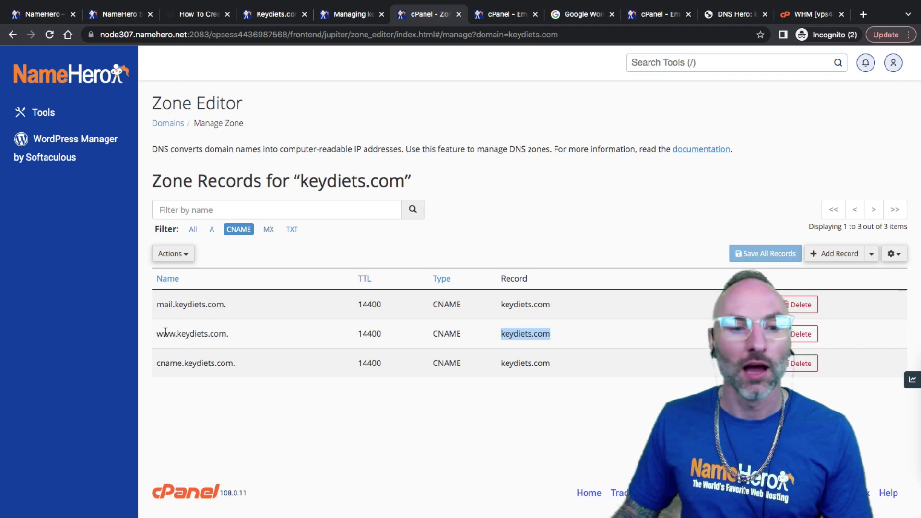
{"action": "left_click_drag", "start_coordinate": [155, 334], "coordinate": [249, 336]}
{"action": "left_click_drag", "start_coordinate": [496, 332], "coordinate": [543, 333]}
{"action": "double_click", "coordinate": [552, 335]}
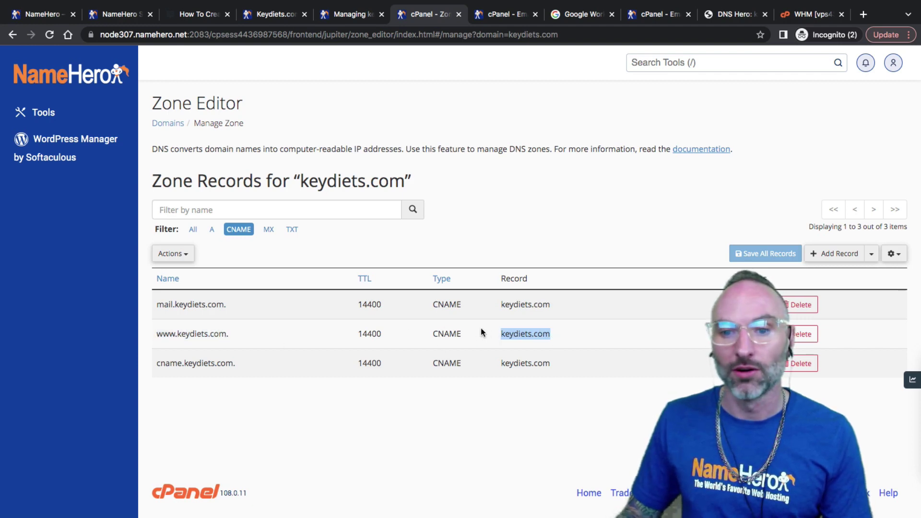
{"action": "left_click_drag", "start_coordinate": [154, 332], "coordinate": [233, 330]}
{"action": "left_click", "coordinate": [165, 303]}
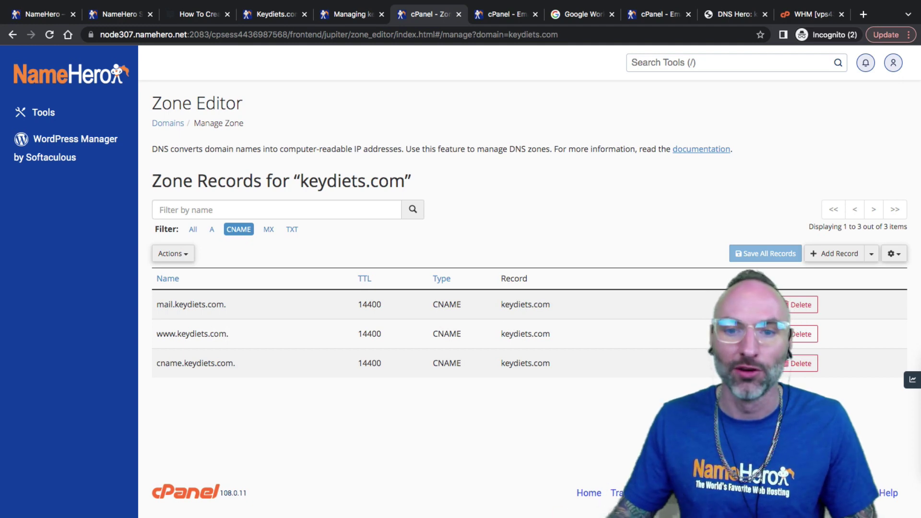
{"action": "left_click_drag", "start_coordinate": [169, 333], "coordinate": [234, 337]}
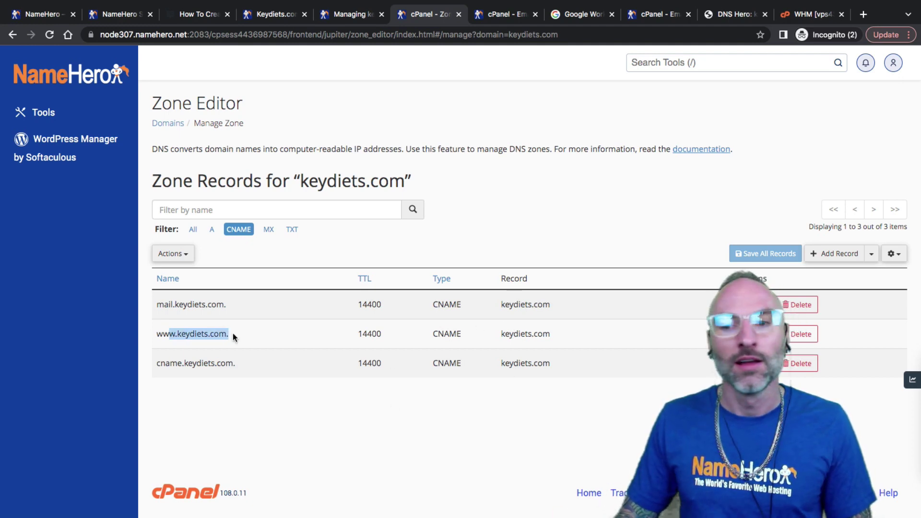
{"action": "left_click", "coordinate": [219, 329]}
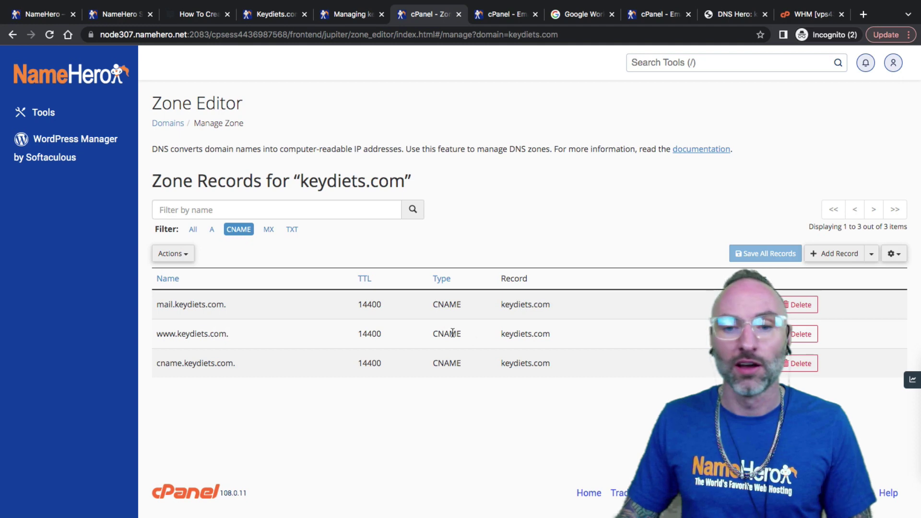
{"action": "left_click_drag", "start_coordinate": [456, 333], "coordinate": [508, 331]}
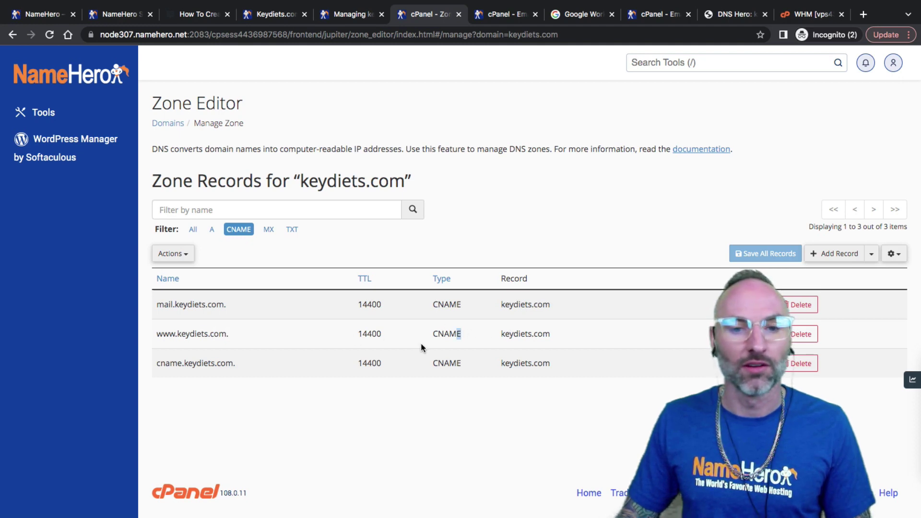
{"action": "left_click", "coordinate": [455, 336]}
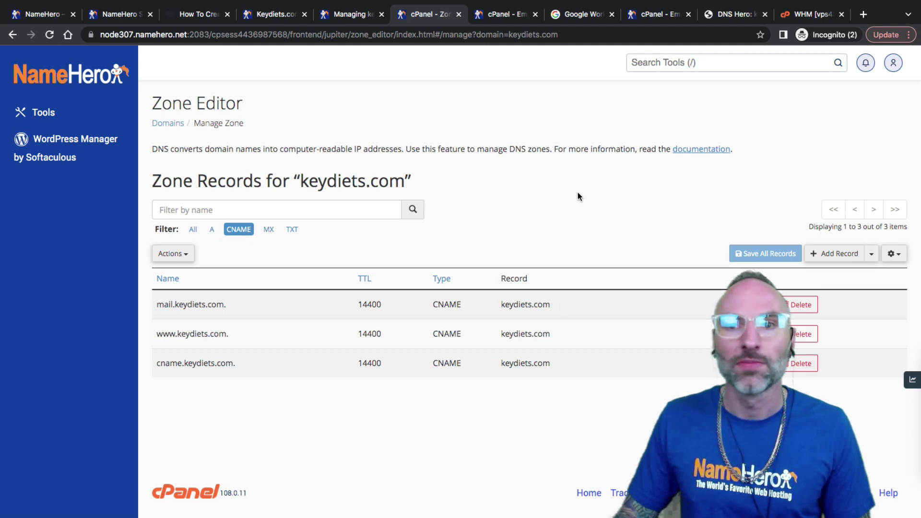
- Switch to WHM, list the server's accounts, open the cPanel account for keydiets.com, and dismiss the starting-point dialog
{"action": "left_click", "coordinate": [811, 15]}
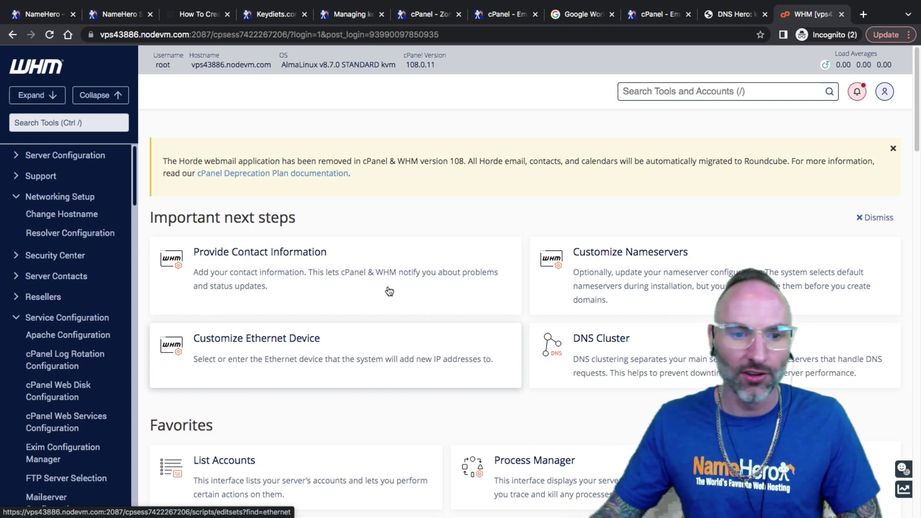
{"action": "left_click", "coordinate": [246, 476]}
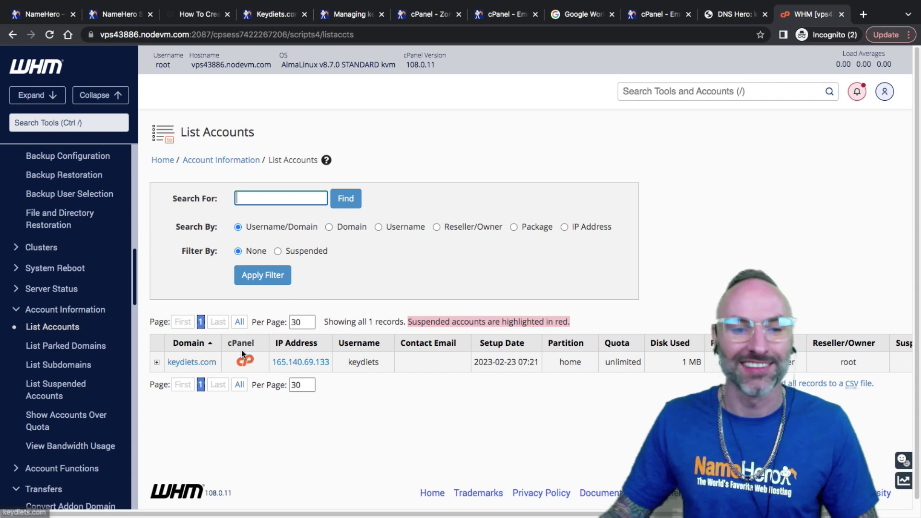
{"action": "left_click", "coordinate": [244, 361]}
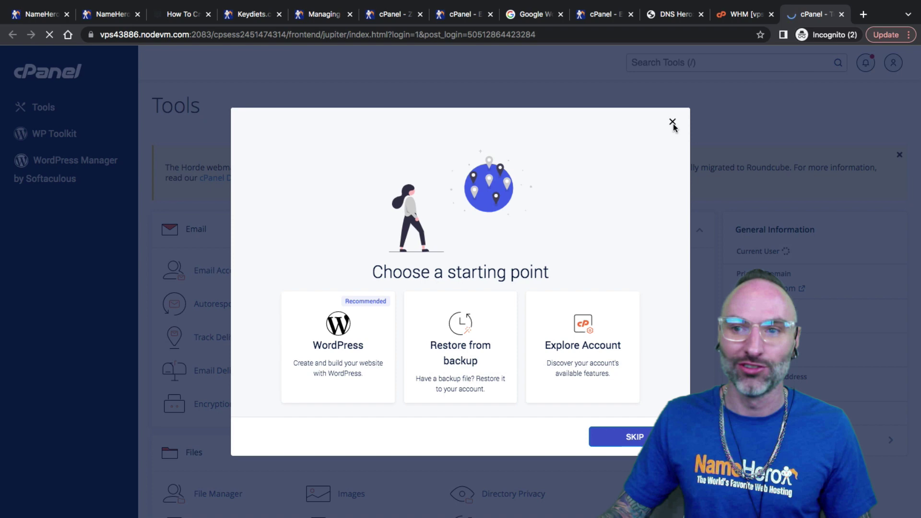
{"action": "left_click", "coordinate": [672, 122]}
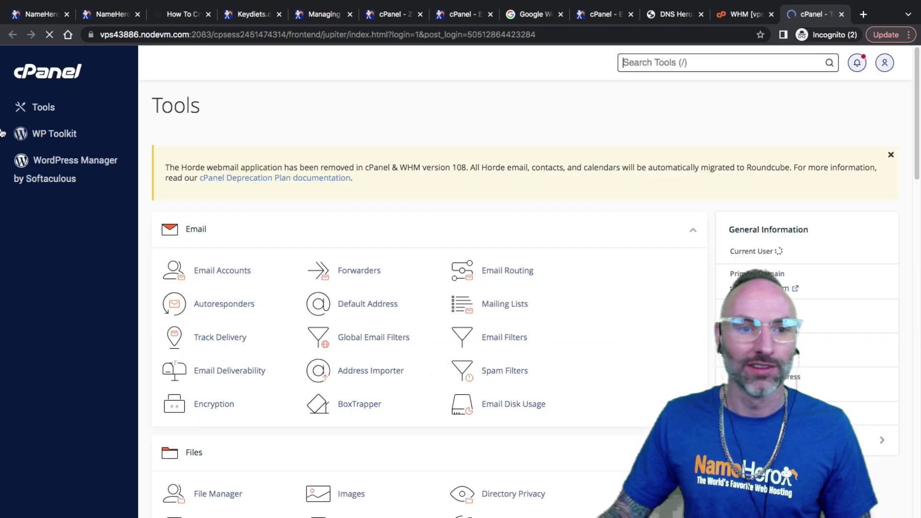
- Search the cPanel tools for "zone" and open the Zone Editor
{"action": "left_click", "coordinate": [736, 65]}
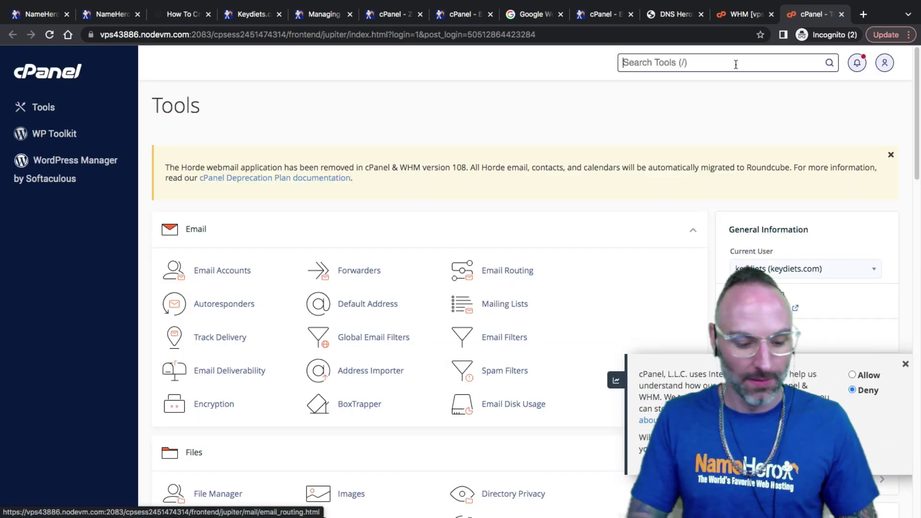
{"action": "type", "text": "zone"}
{"action": "left_click", "coordinate": [655, 130]}
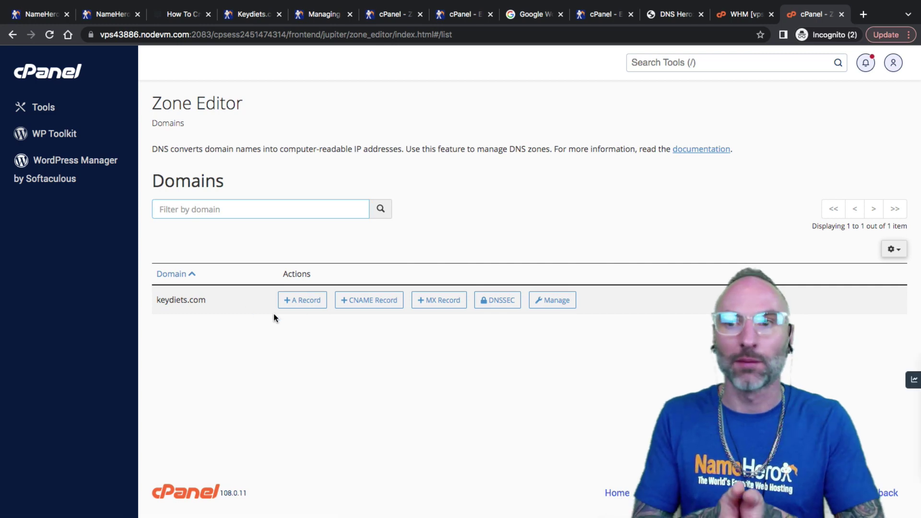
- Return to WHM, search its tools for "dns zon", and try to open the DNS Zone Manager
{"action": "left_click", "coordinate": [733, 16]}
{"action": "left_click", "coordinate": [64, 122]}
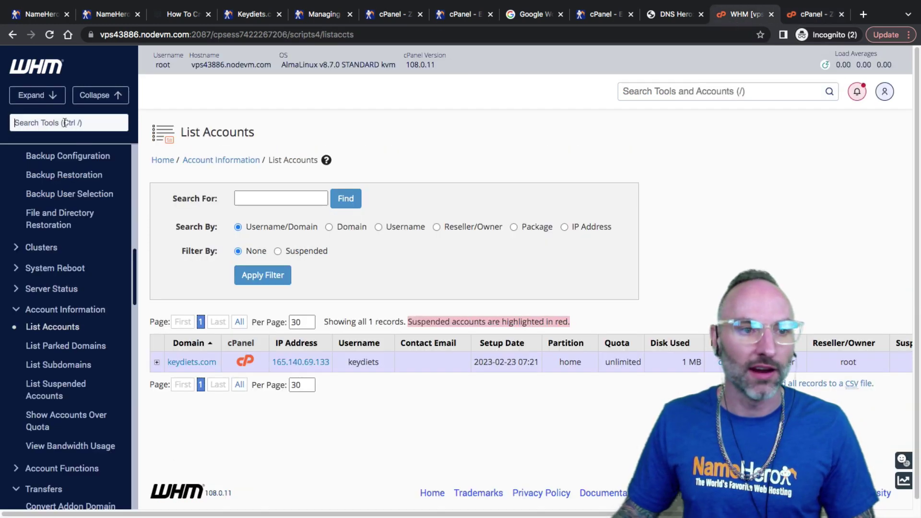
{"action": "type", "text": "dns "}
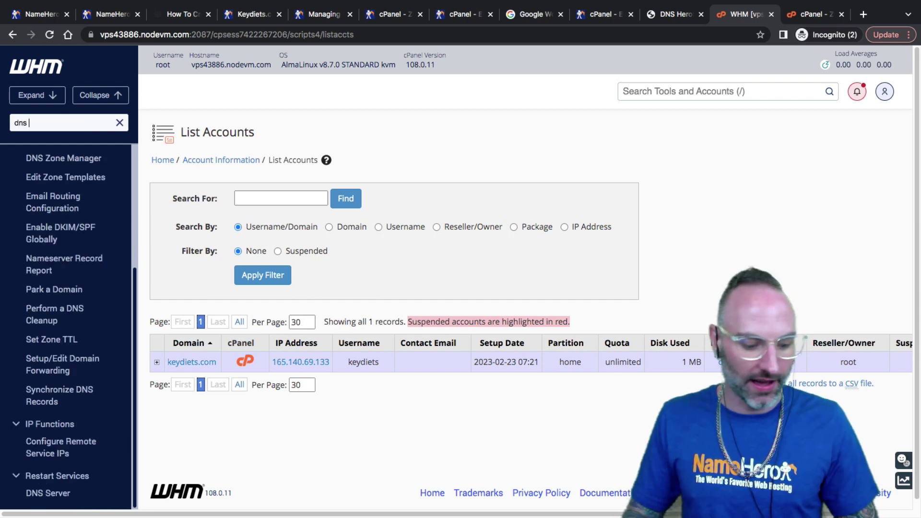
{"action": "type", "text": "zon"}
{"action": "left_click", "coordinate": [72, 240]}
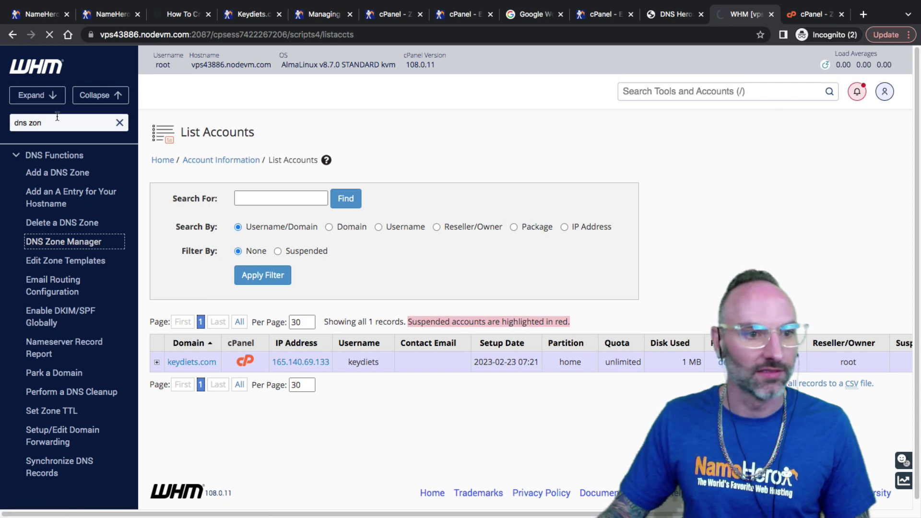
- Search the WHM tools for "cluster", try to open DNS Cluster, and open Configuration Cluster in a separate browser tab
{"action": "left_click_drag", "start_coordinate": [43, 123], "coordinate": [9, 122]}
{"action": "type", "text": "cluster"}
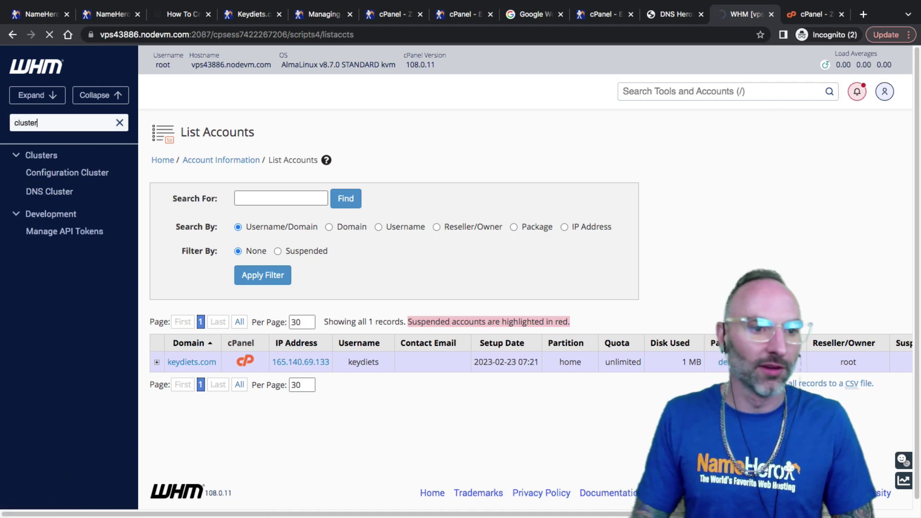
{"action": "left_click", "coordinate": [33, 192]}
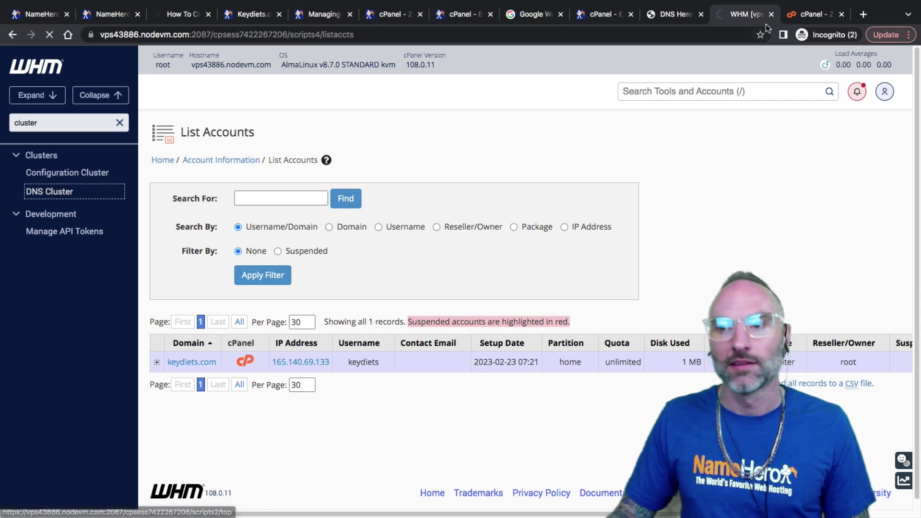
{"action": "key", "text": "shift+Tab"}
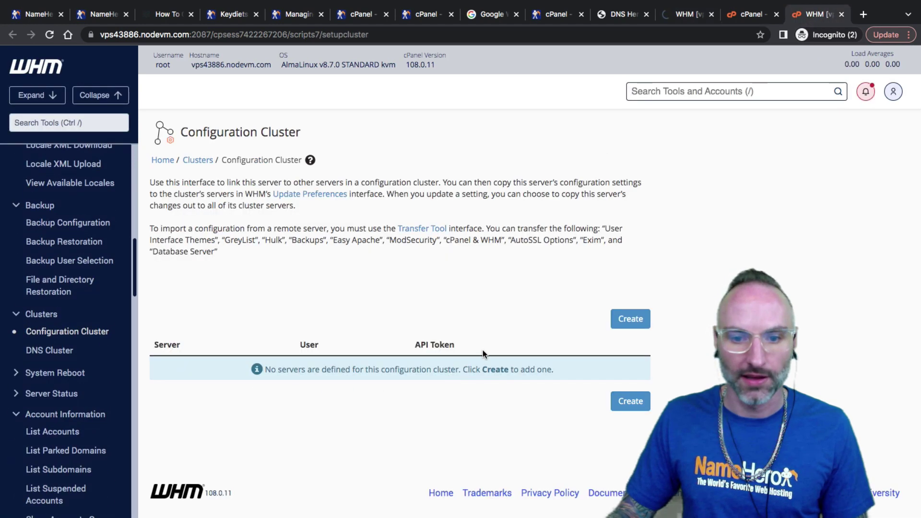
- From the Configuration Cluster page, search the tools for "cluster" again and try to open DNS Cluster
{"action": "left_click", "coordinate": [64, 126]}
{"action": "type", "text": "d"}
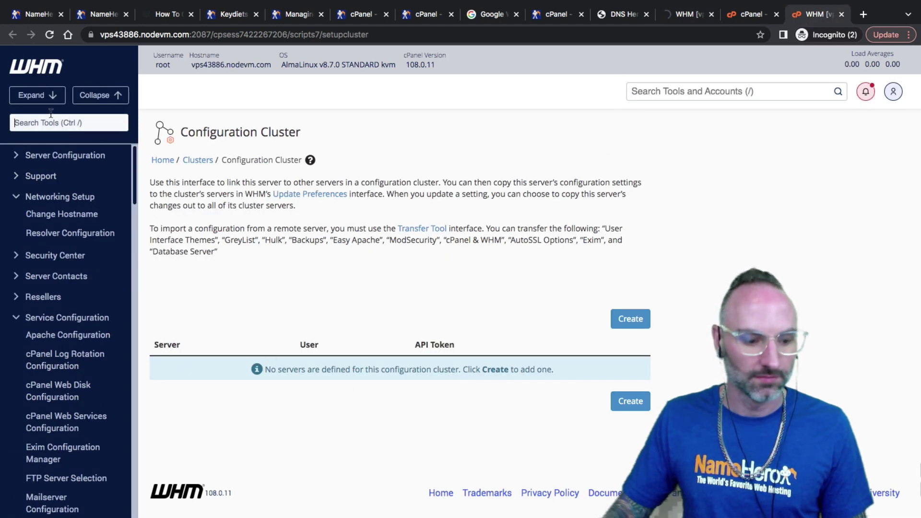
{"action": "type", "text": "luster"}
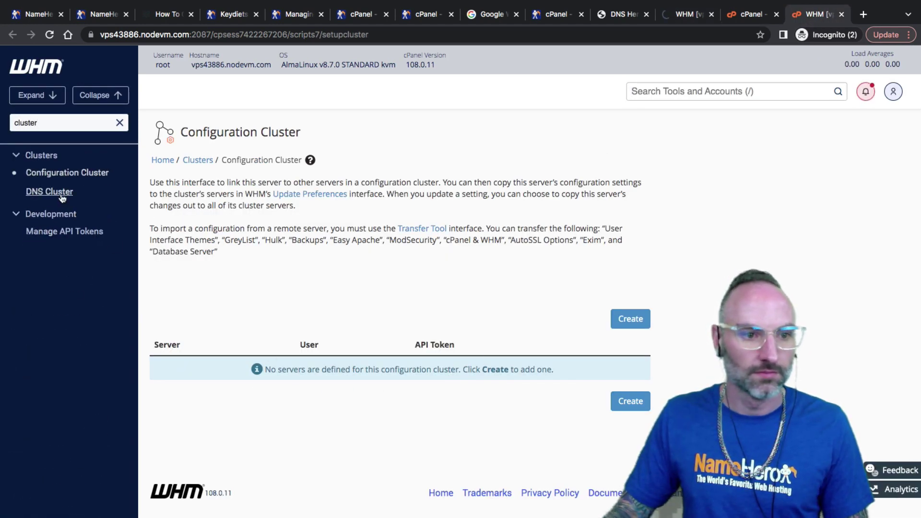
{"action": "left_click", "coordinate": [108, 197]}
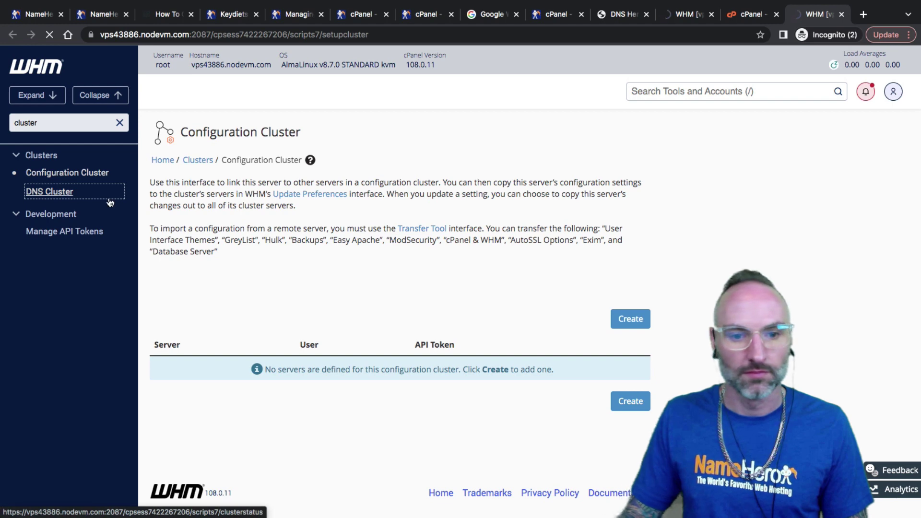
{"action": "left_click", "coordinate": [687, 15]}
{"action": "left_click", "coordinate": [749, 14]}
{"action": "left_click", "coordinate": [810, 15]}
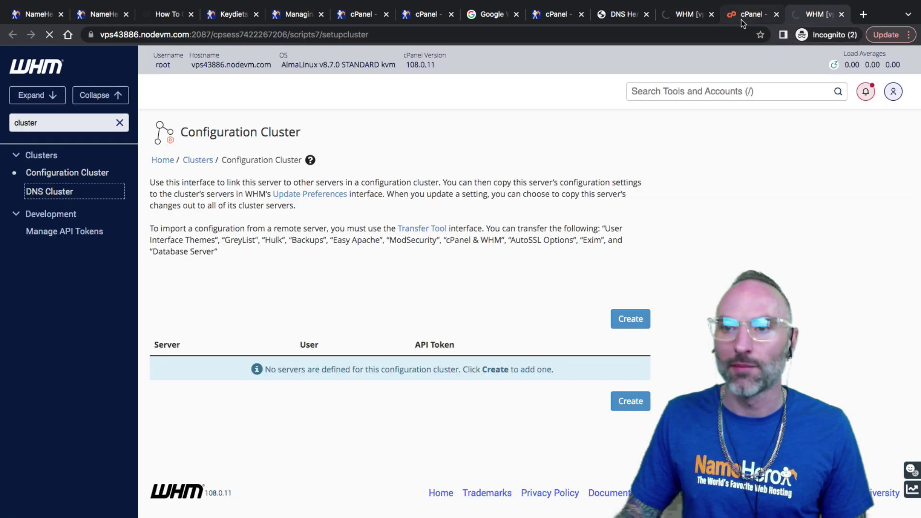
{"action": "left_click", "coordinate": [744, 15]}
{"action": "left_click", "coordinate": [690, 17]}
{"action": "left_click", "coordinate": [748, 15]}
{"action": "left_click", "coordinate": [811, 17]}
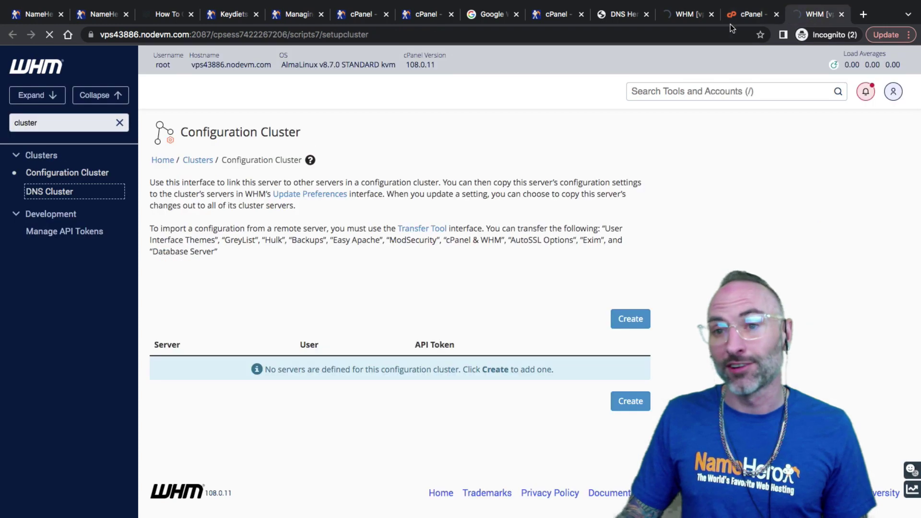
{"action": "left_click", "coordinate": [695, 19]}
{"action": "left_click", "coordinate": [742, 16]}
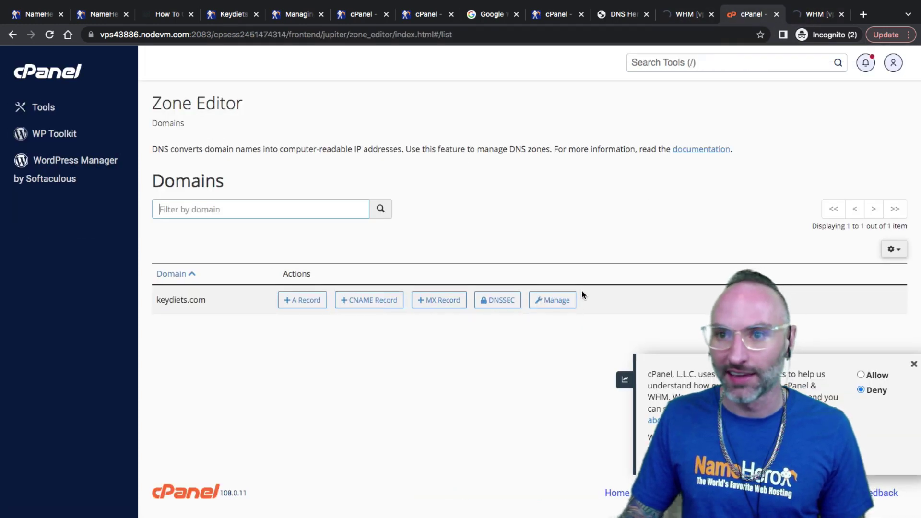
- Go back to the WHM List Accounts page and search the tools for "dns z" to see the DNS functions
{"action": "left_click", "coordinate": [692, 11]}
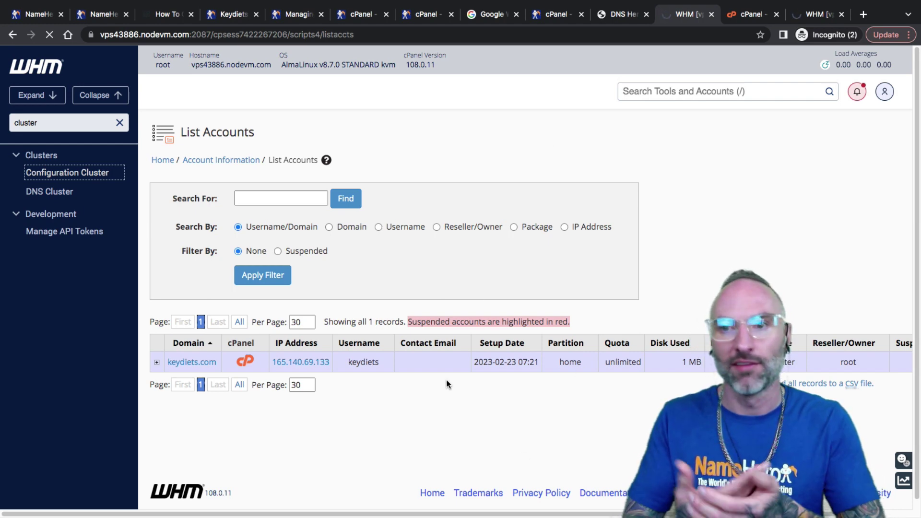
{"action": "double_click", "coordinate": [58, 122]}
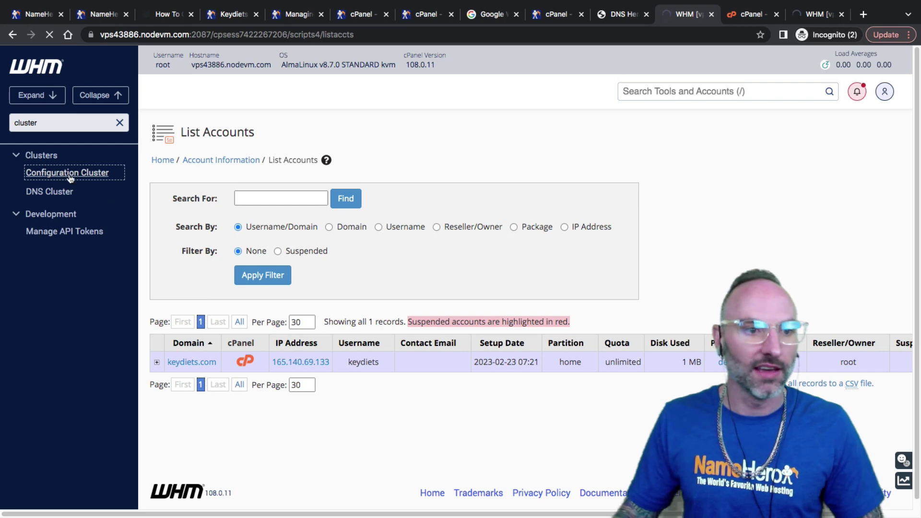
{"action": "type", "text": "dns"}
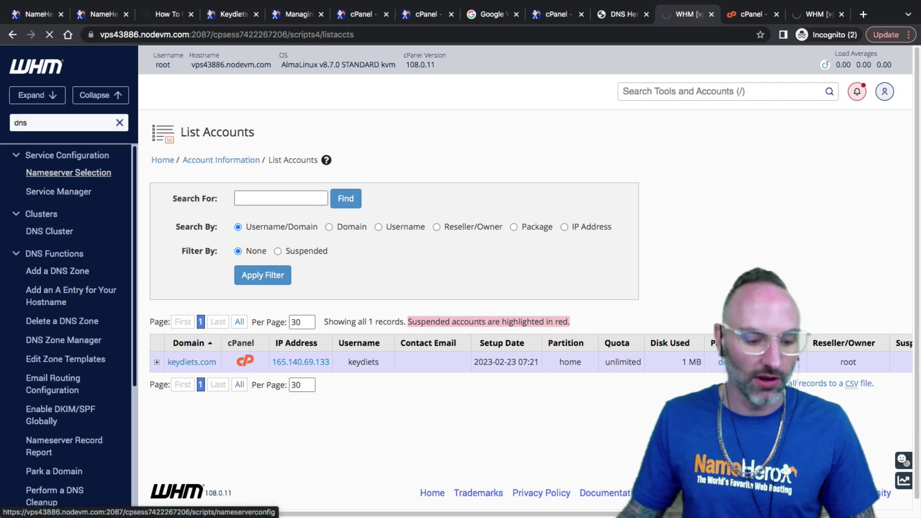
{"action": "type", "text": " z"}
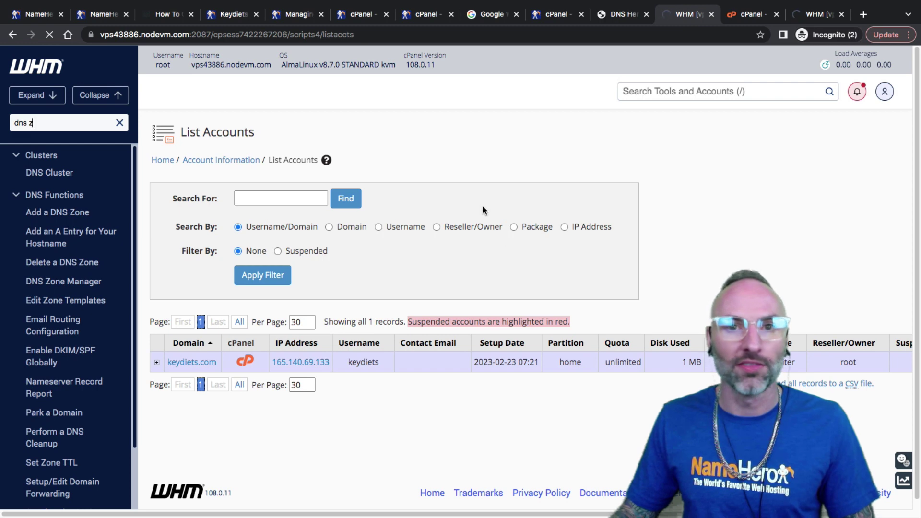
- Return to the NameHero cPanel zone records for keydiets.com and filter them to MX records
{"action": "left_click", "coordinate": [422, 13]}
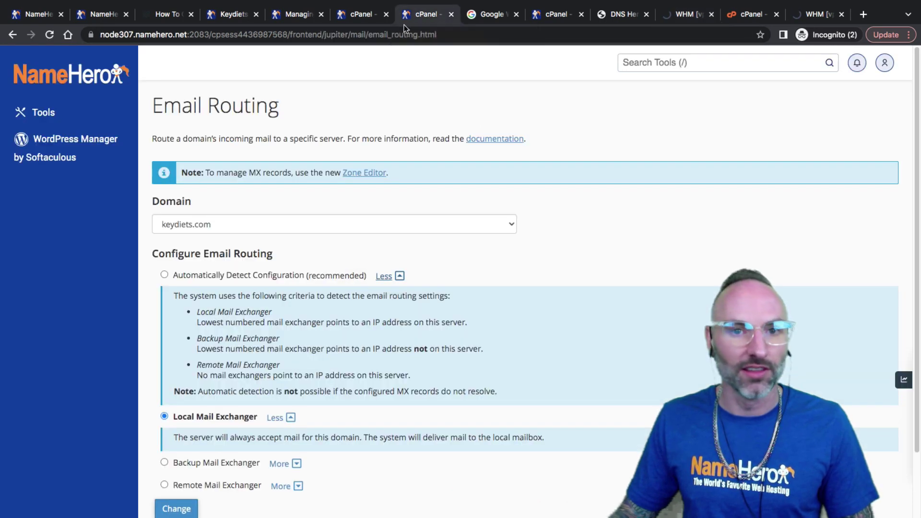
{"action": "left_click", "coordinate": [350, 16]}
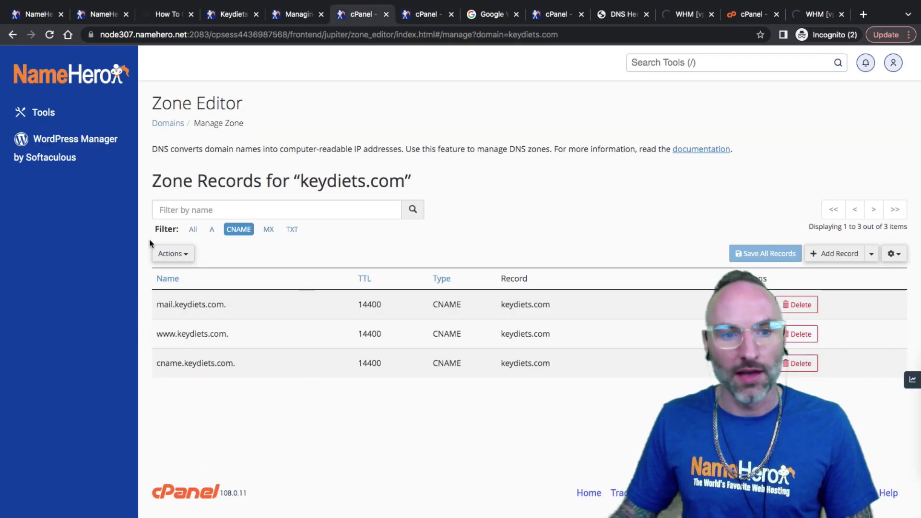
{"action": "left_click", "coordinate": [262, 235]}
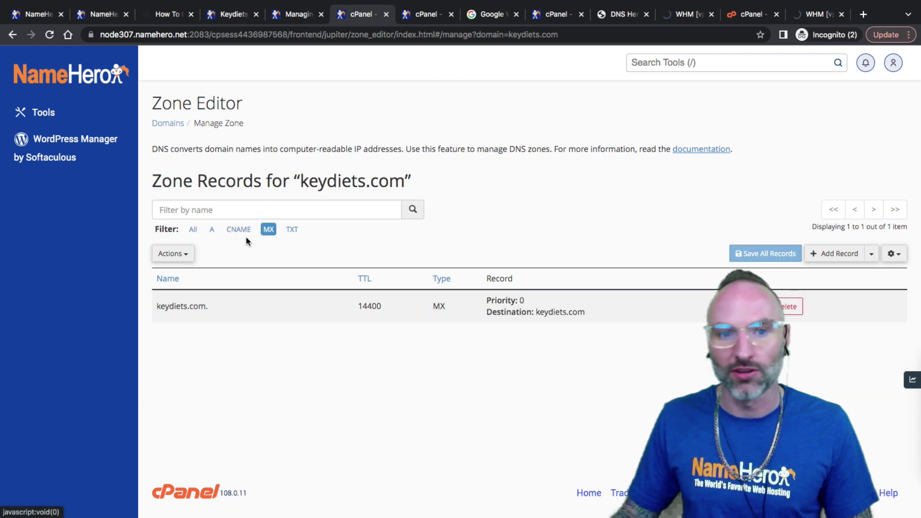
- Filter the keydiets.com zone records to TXT, and look through the domain's DNS Hero report
{"action": "left_click", "coordinate": [287, 231]}
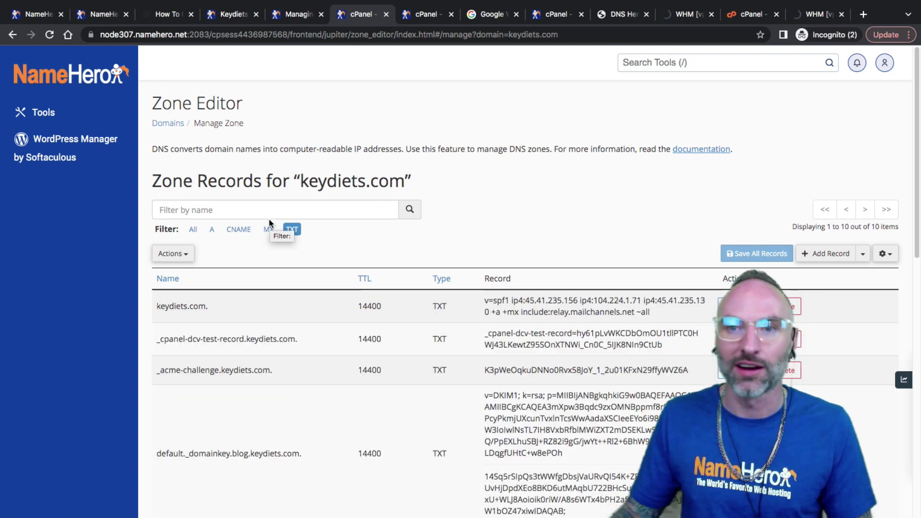
{"action": "left_click", "coordinate": [622, 13]}
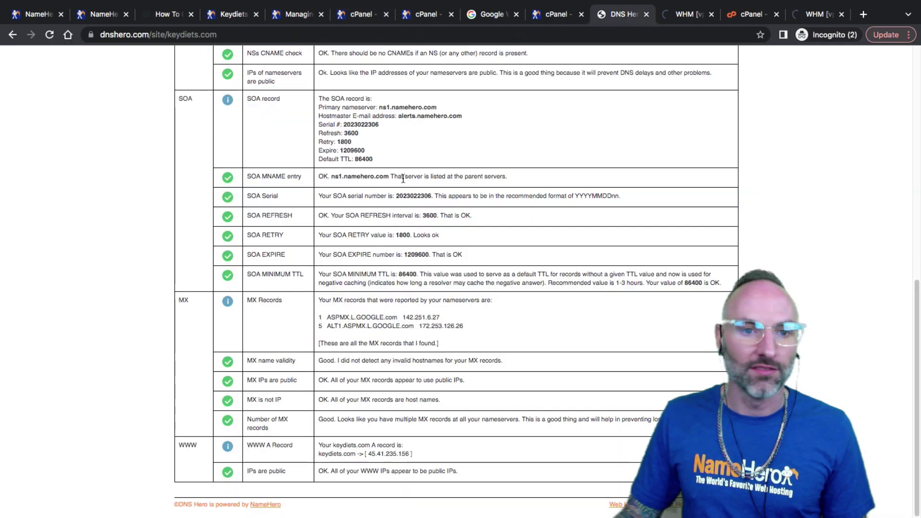
{"action": "scroll", "coordinate": [218, 159], "scroll_direction": "up", "scroll_amount": 10}
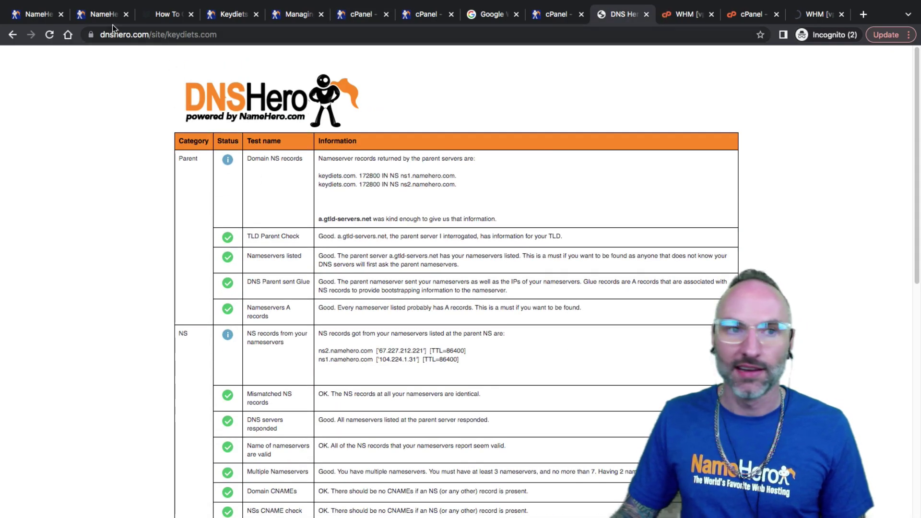
{"action": "scroll", "coordinate": [370, 305], "scroll_direction": "down", "scroll_amount": 12}
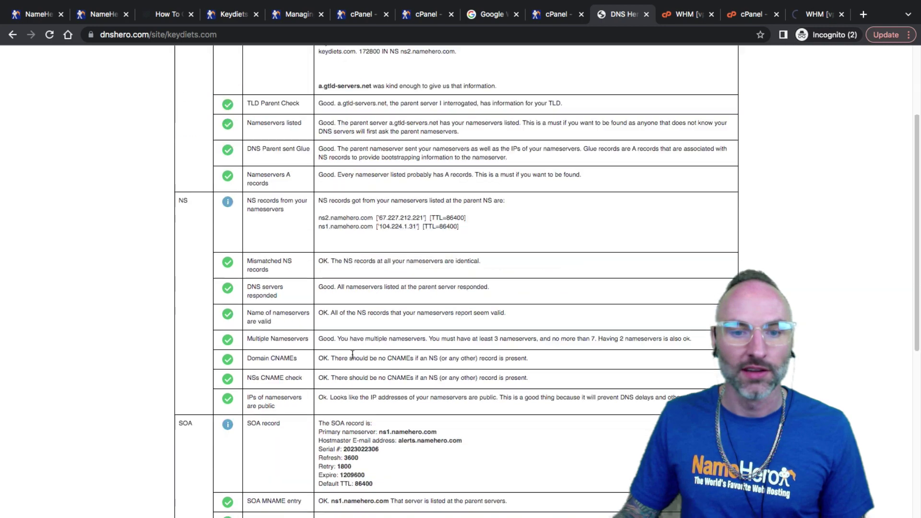
{"action": "left_click_drag", "start_coordinate": [317, 413], "coordinate": [409, 413]}
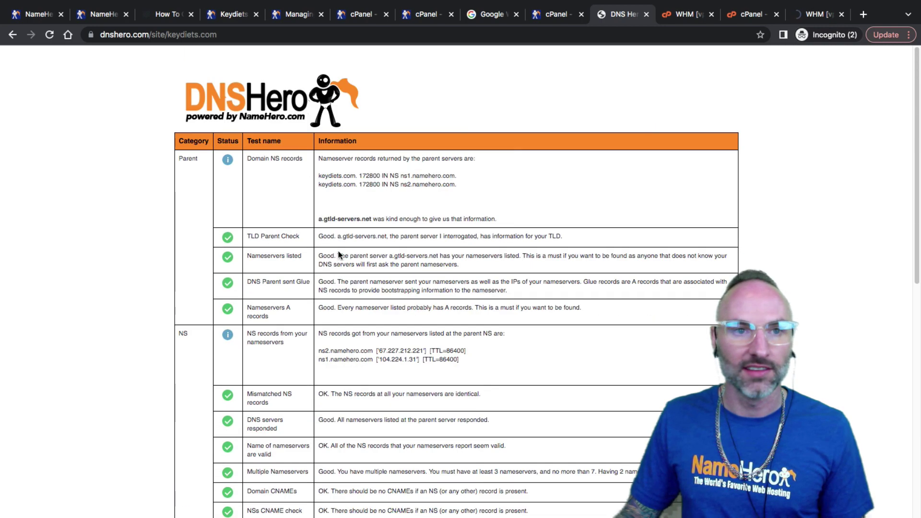
- Examine the MX Records entry for keydiets.com in the refreshed DNS Hero report
{"action": "scroll", "coordinate": [409, 414], "scroll_direction": "up", "scroll_amount": 15}
{"action": "scroll", "coordinate": [271, 190], "scroll_direction": "down", "scroll_amount": 9}
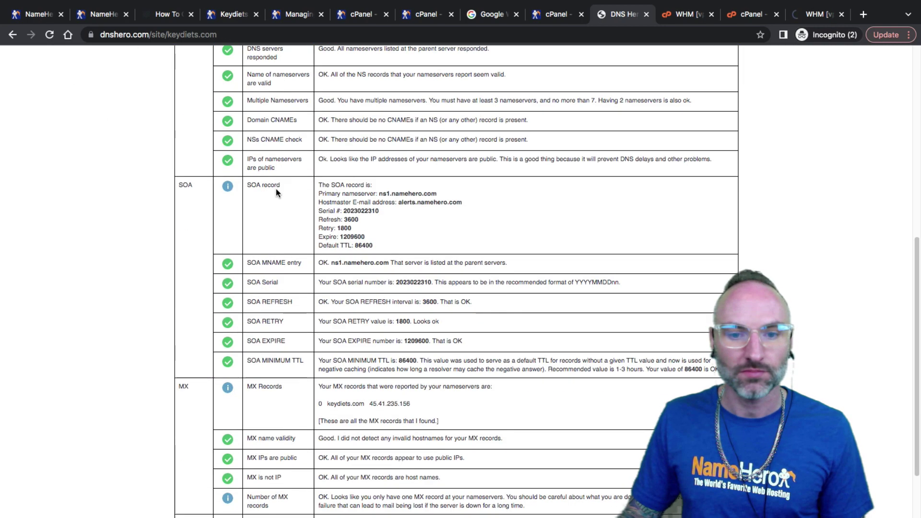
{"action": "left_click_drag", "start_coordinate": [411, 326], "coordinate": [317, 310]}
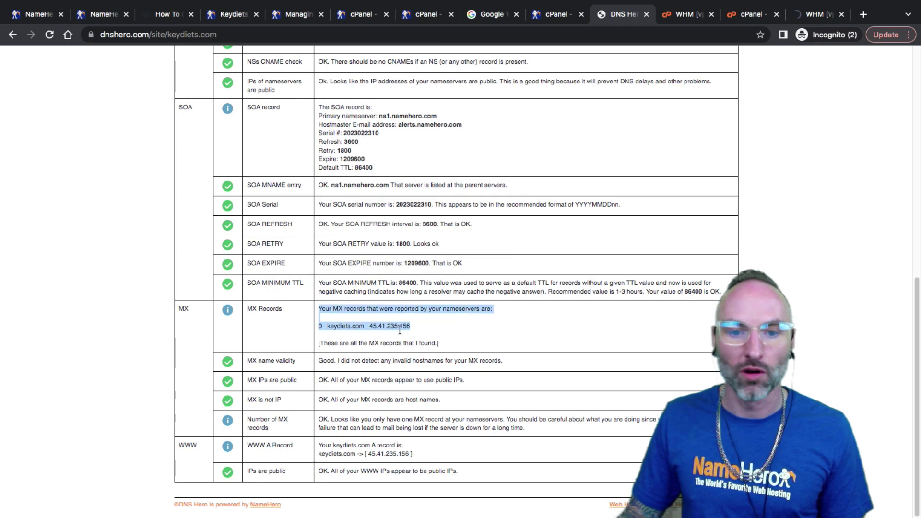
{"action": "left_click_drag", "start_coordinate": [454, 340], "coordinate": [339, 324]}
{"action": "left_click", "coordinate": [251, 312]}
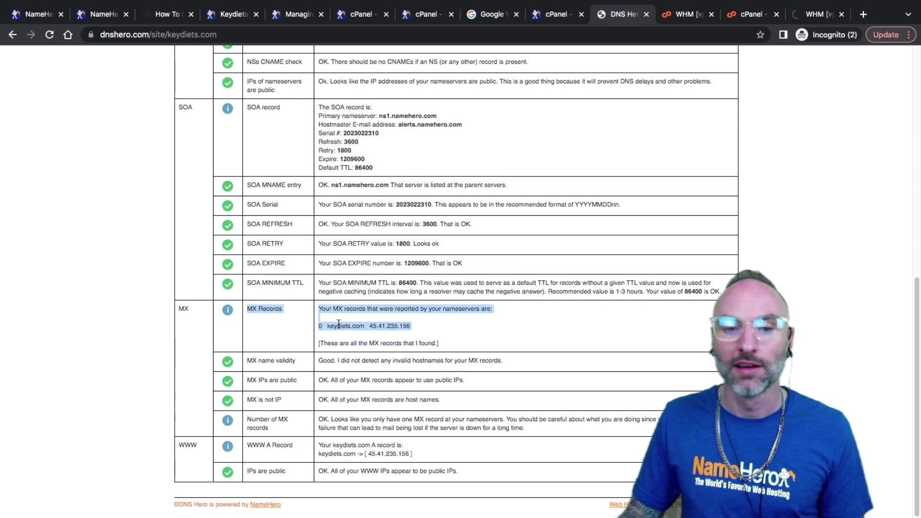
- Review the Parent section of the DNS Hero report, covering the domain's NS records and nameserver checks
{"action": "scroll", "coordinate": [331, 320], "scroll_direction": "up", "scroll_amount": 10}
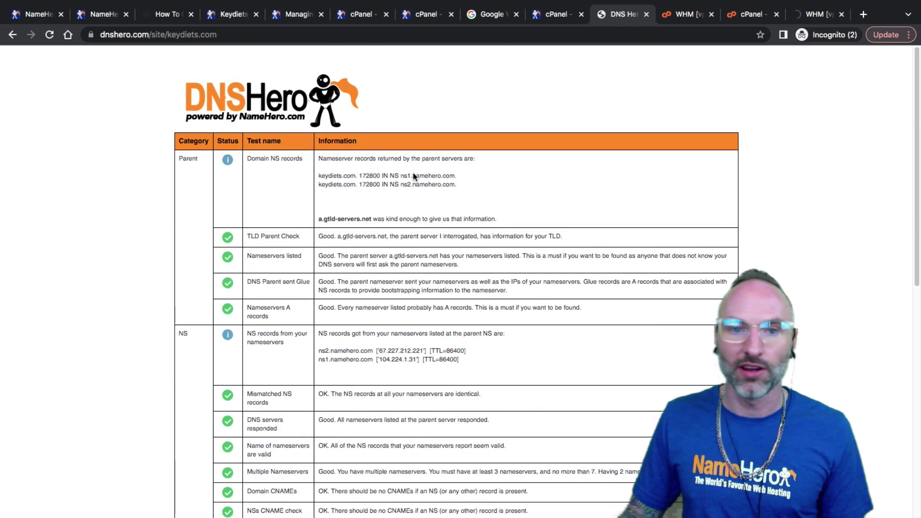
{"action": "left_click_drag", "start_coordinate": [347, 184], "coordinate": [463, 219]}
{"action": "left_click_drag", "start_coordinate": [483, 271], "coordinate": [365, 224]}
{"action": "left_click", "coordinate": [364, 224]}
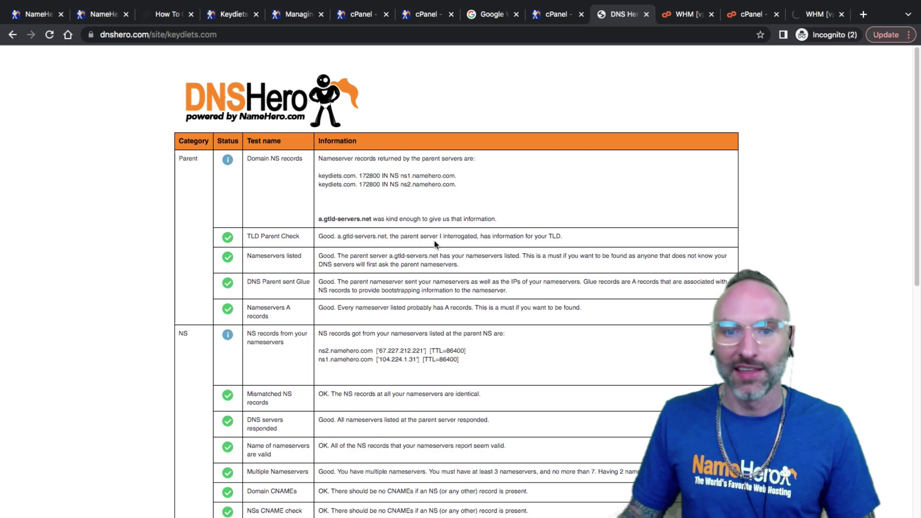
{"action": "scroll", "coordinate": [434, 241], "scroll_direction": "down", "scroll_amount": 10}
{"action": "scroll", "coordinate": [451, 250], "scroll_direction": "up", "scroll_amount": 10}
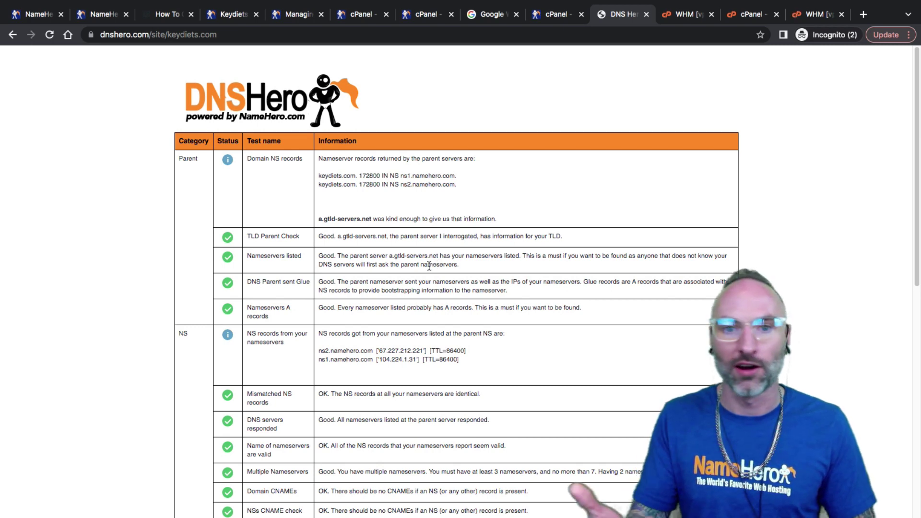
- Select the DNS Hero report's web address and return to the NameHero Pastebin notes on creating DNS records
{"action": "left_click", "coordinate": [216, 35]}
{"action": "right_click", "coordinate": [173, 35]}
{"action": "left_click", "coordinate": [192, 98]}
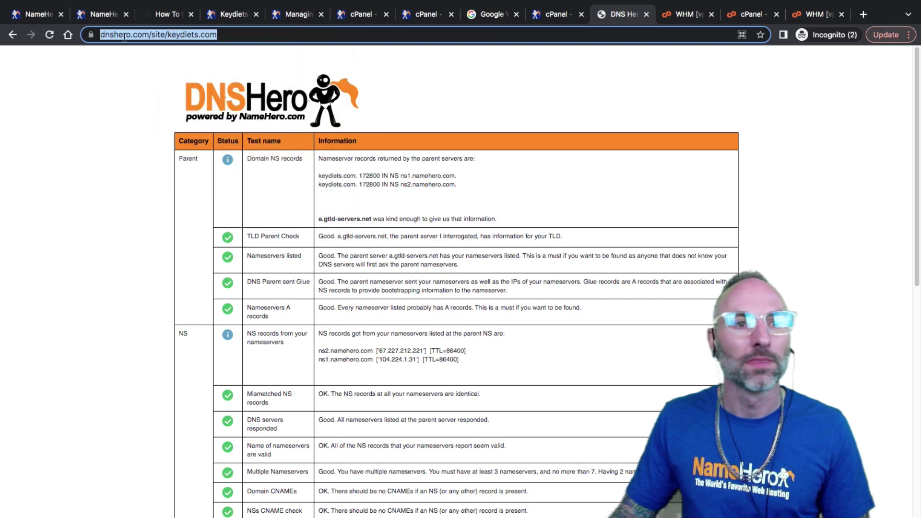
{"action": "left_click", "coordinate": [43, 18]}
{"action": "left_click", "coordinate": [99, 15]}
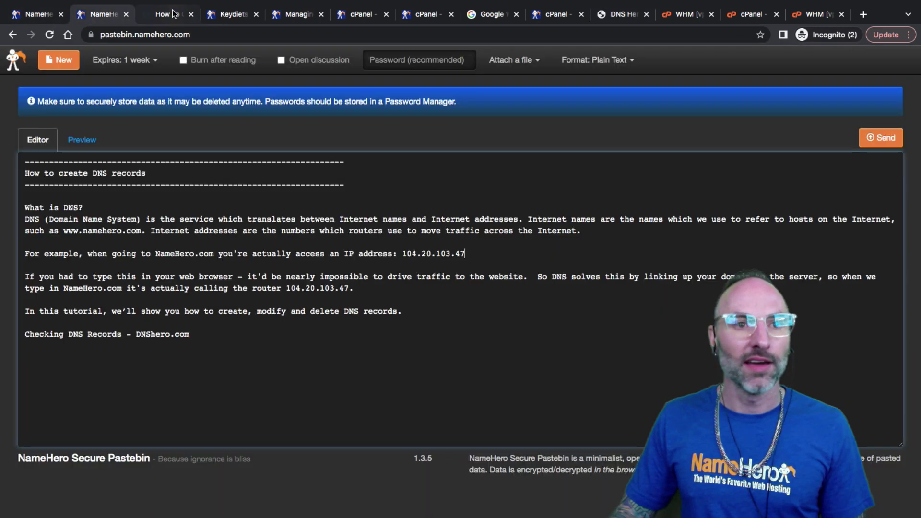
{"action": "left_click", "coordinate": [220, 350]}
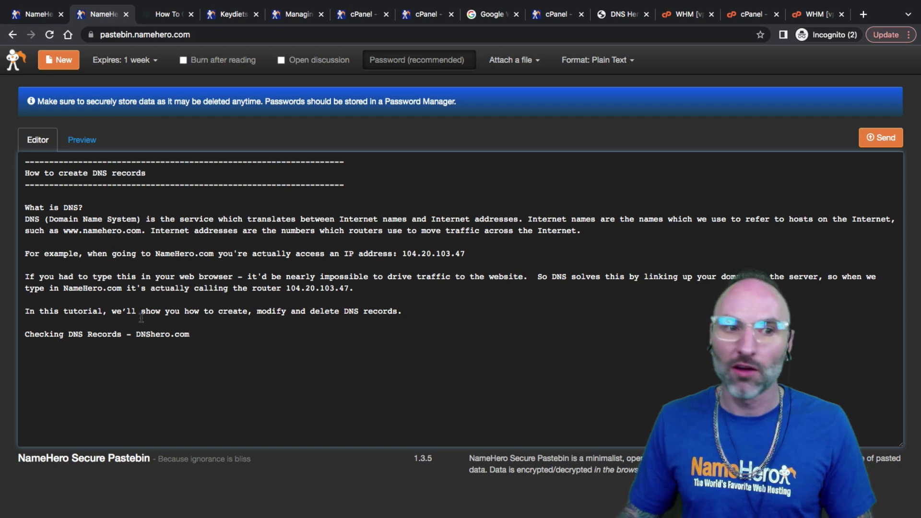
- Go through the Business Cloud details to the keydiets.com Nameservers page and highlight the Nameserver 1 and 2 entries
{"action": "left_click", "coordinate": [228, 16]}
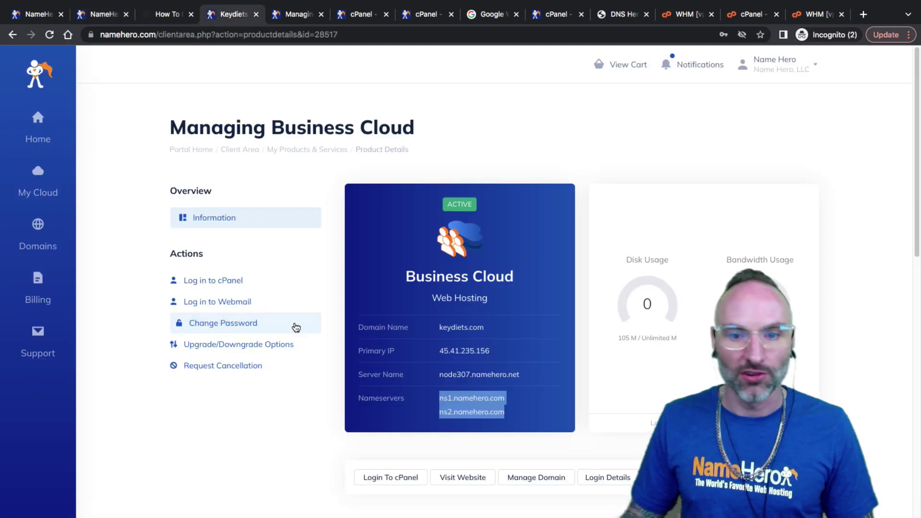
{"action": "left_click", "coordinate": [297, 14]}
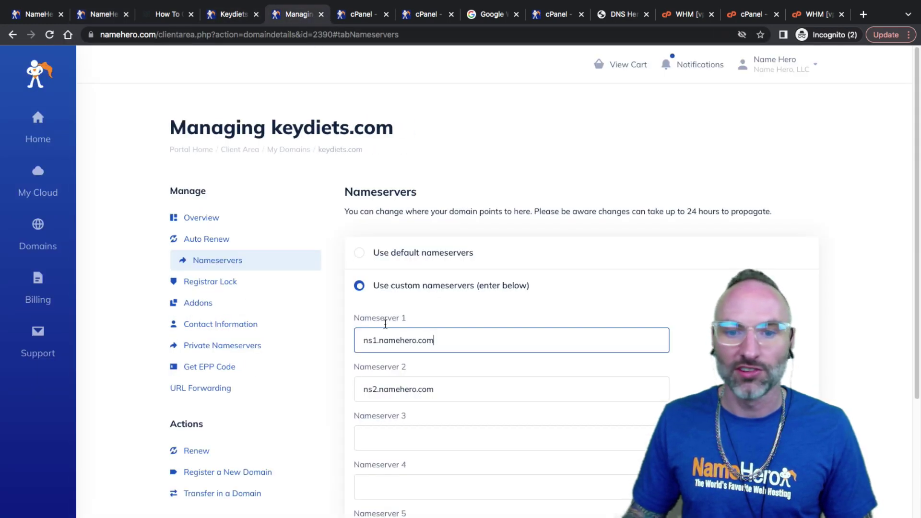
{"action": "triple_click", "coordinate": [412, 340]}
{"action": "left_click_drag", "start_coordinate": [435, 389], "coordinate": [390, 364]}
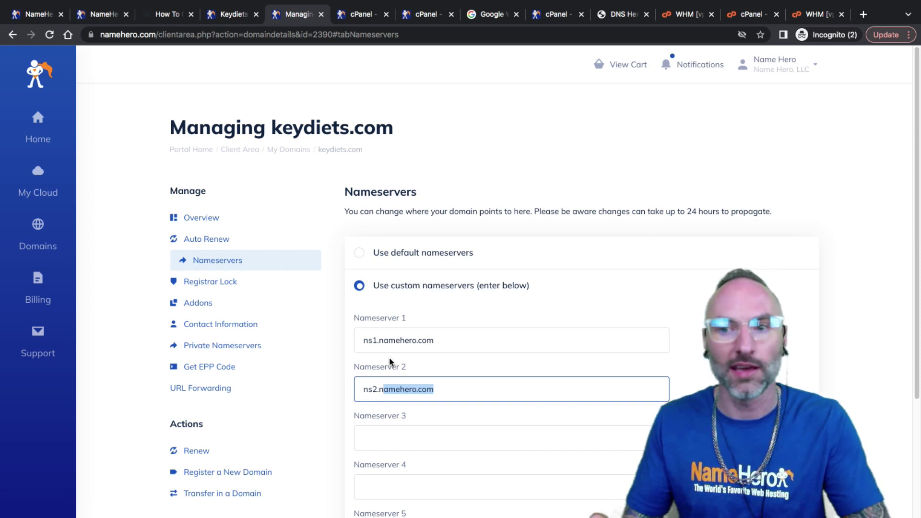
- Highlight the 24-hour propagation note and review the first custom nameserver for keydiets.com without changing it
{"action": "left_click_drag", "start_coordinate": [686, 213], "coordinate": [694, 215]}
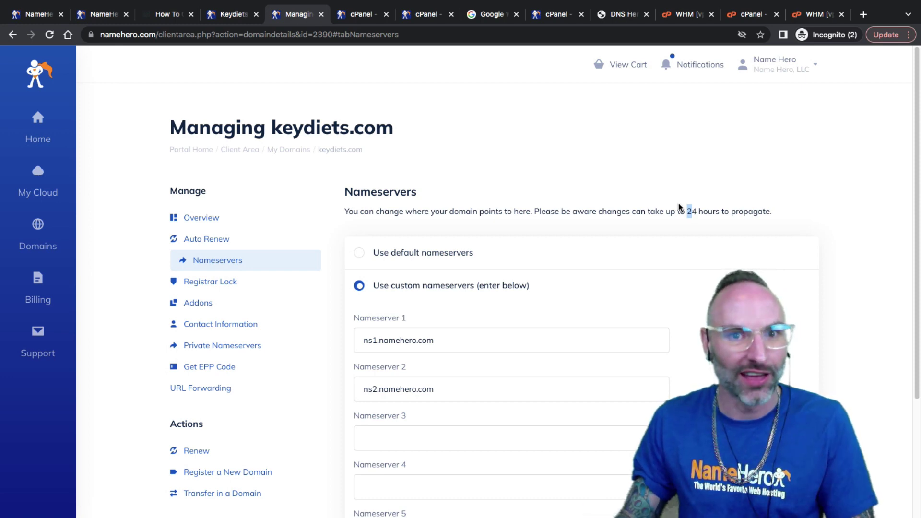
{"action": "left_click_drag", "start_coordinate": [464, 339], "coordinate": [383, 340]}
{"action": "left_click", "coordinate": [383, 339]}
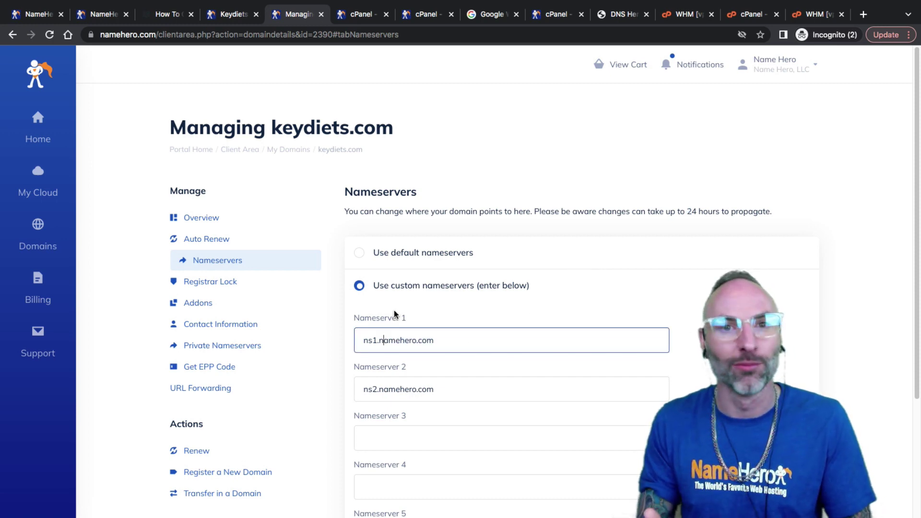
{"action": "left_click", "coordinate": [753, 219]}
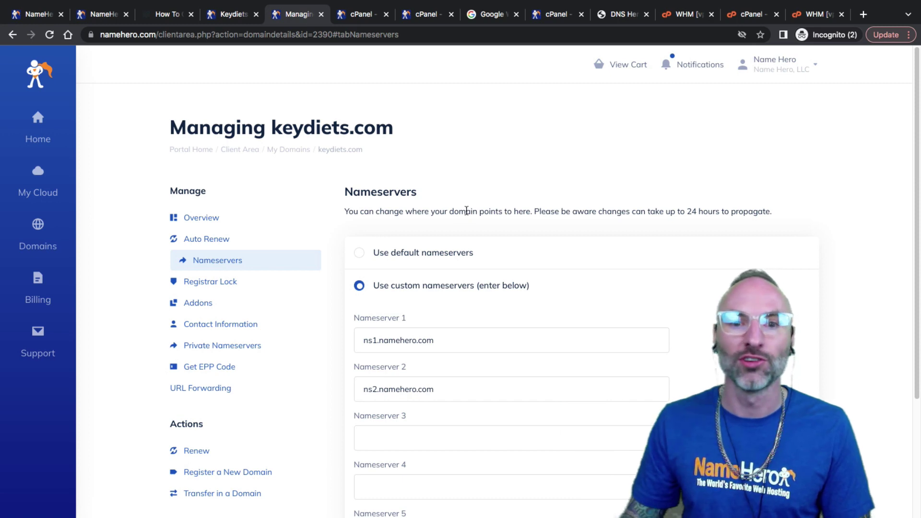
{"action": "left_click_drag", "start_coordinate": [478, 212], "coordinate": [465, 212]}
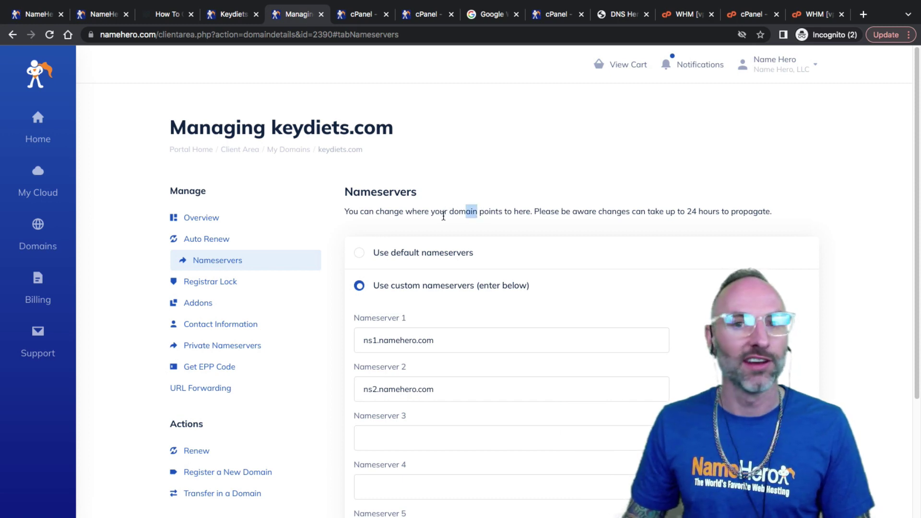